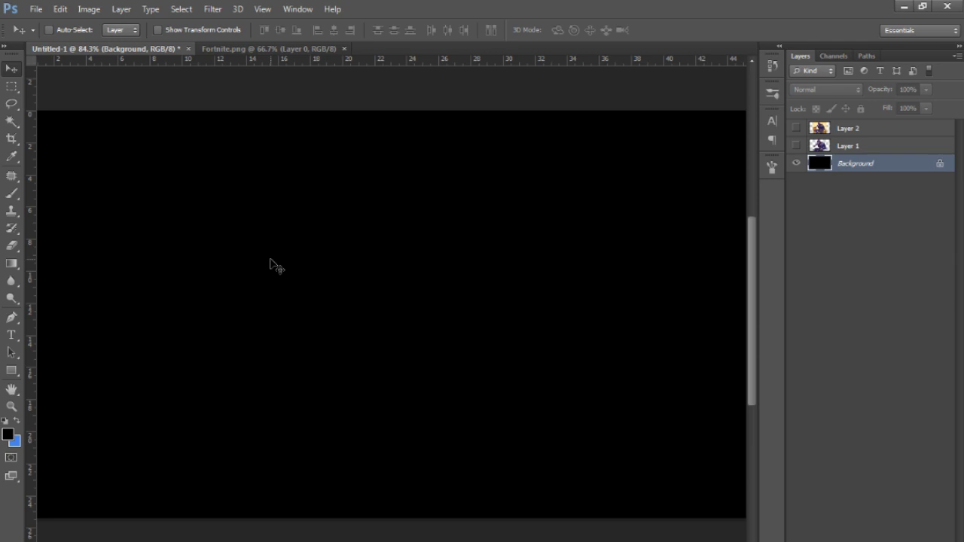
Review the document's canvas width and height in pixels
{"action": "left_click", "coordinate": [92, 9]}
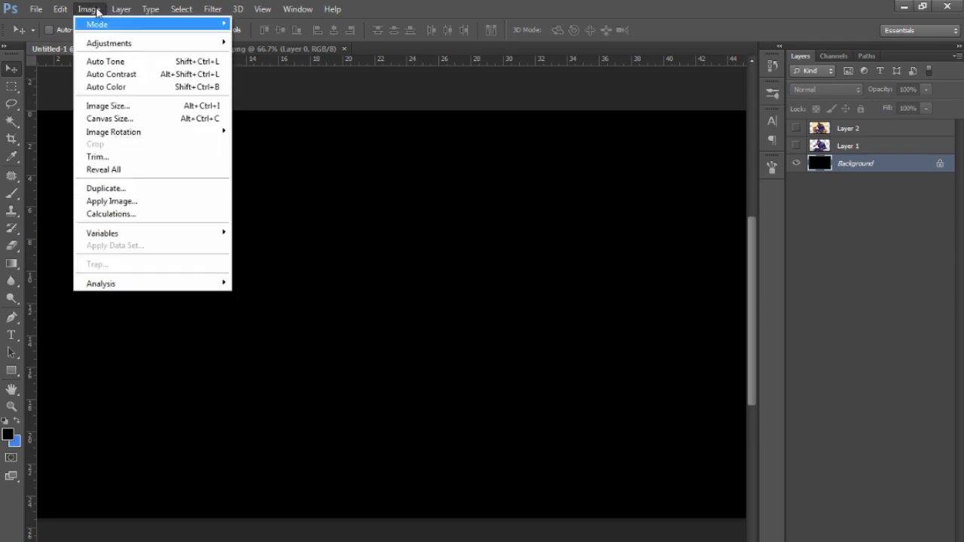
{"action": "left_click", "coordinate": [106, 119]}
{"action": "left_click", "coordinate": [527, 209]}
{"action": "left_click", "coordinate": [515, 234]}
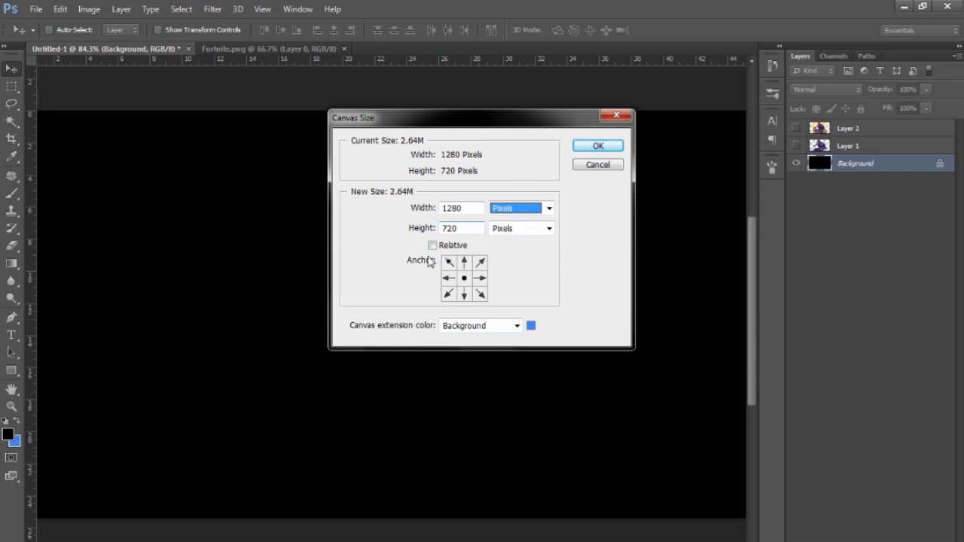
{"action": "left_click", "coordinate": [469, 208]}
{"action": "double_click", "coordinate": [467, 209]}
{"action": "double_click", "coordinate": [461, 227]}
{"action": "left_click", "coordinate": [595, 147]}
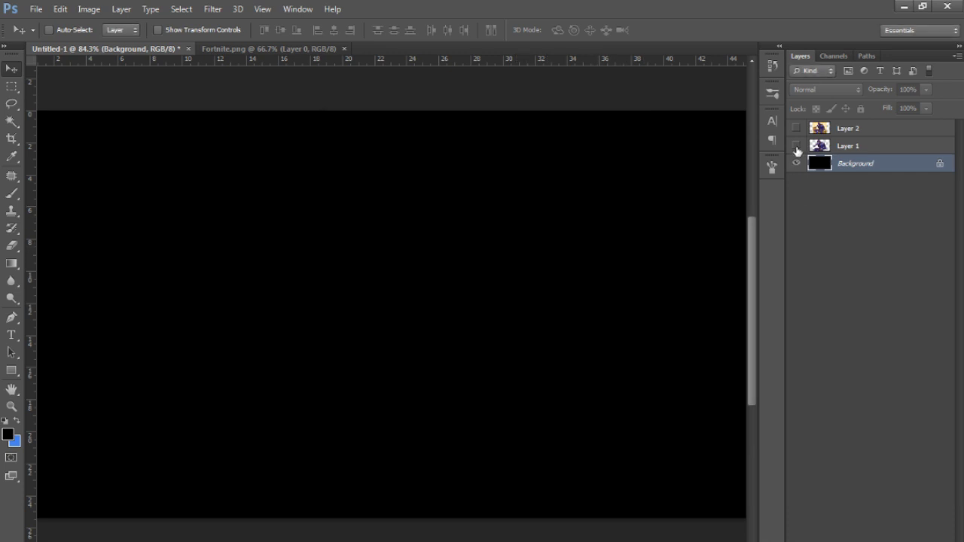
Preview the character on Layer 1, leaving the layer hidden again
{"action": "left_click", "coordinate": [796, 146]}
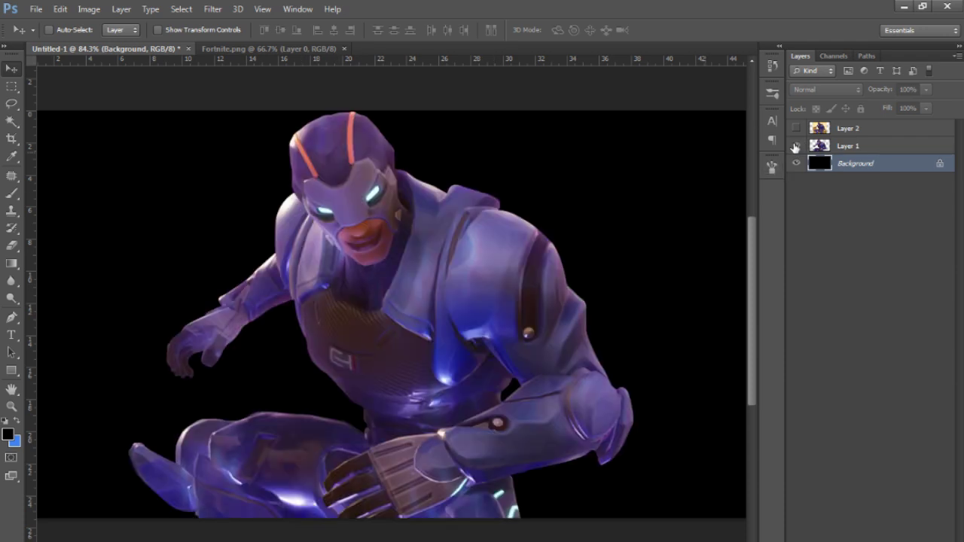
{"action": "left_click", "coordinate": [796, 147]}
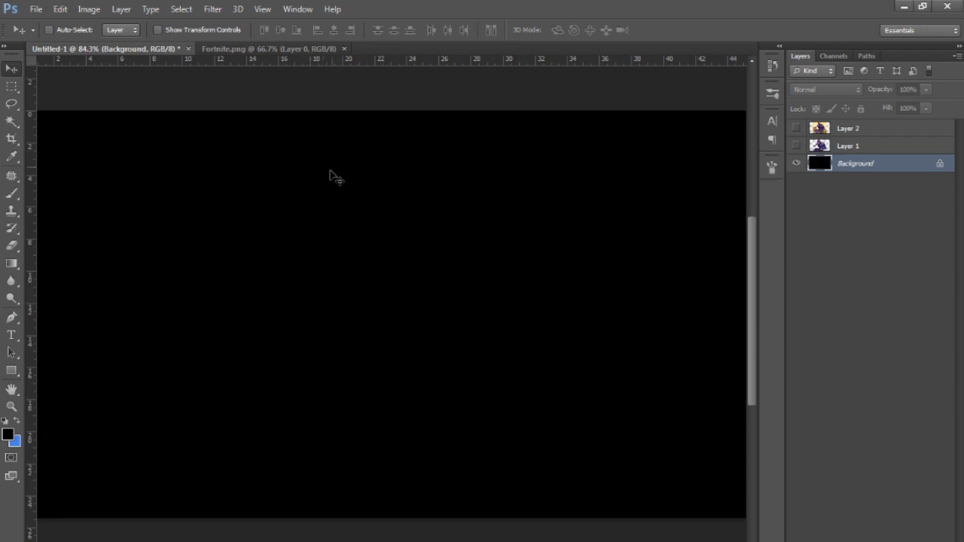
Switch to the web browser and look through fnbr.co and the Fortnite in 5K Imgur album for a background image
{"action": "key", "text": "ctrl+Tab"}
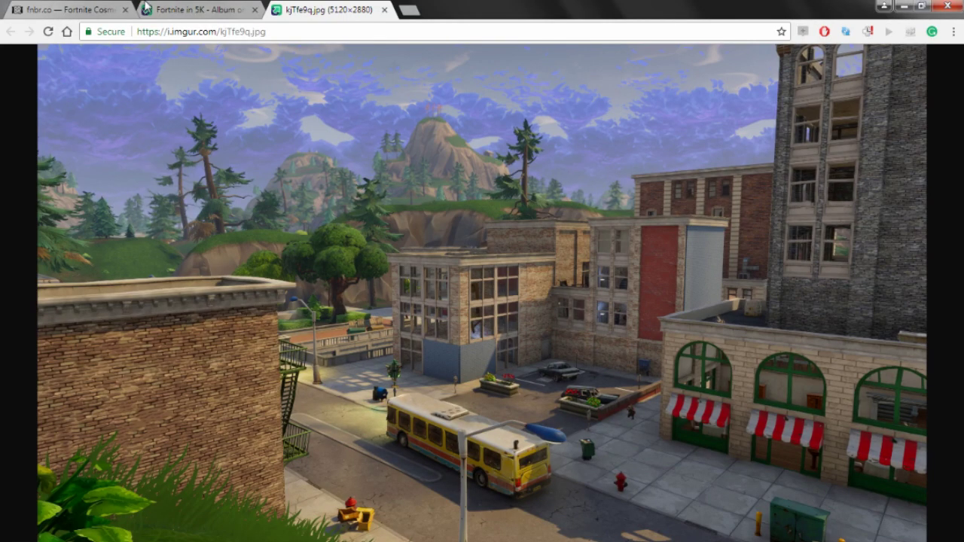
{"action": "left_click", "coordinate": [75, 23]}
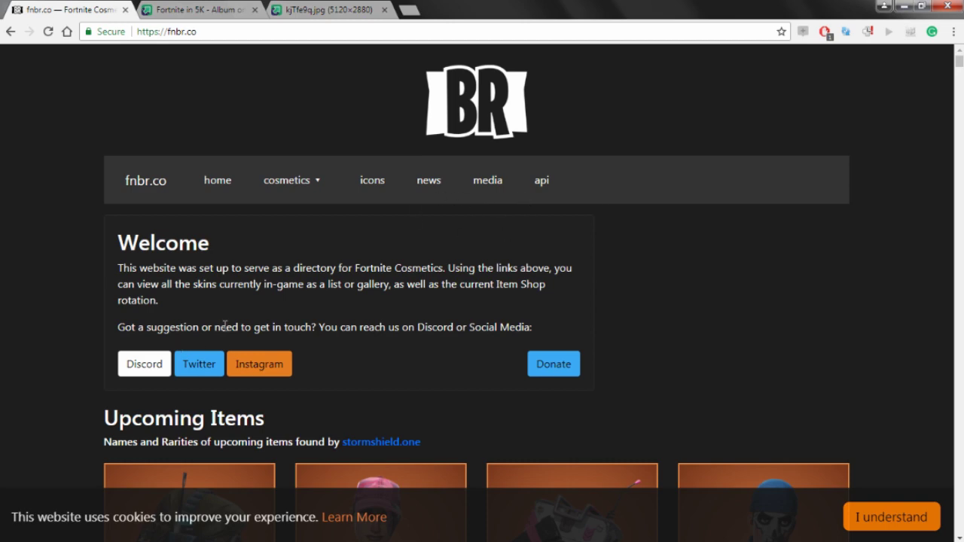
{"action": "left_click", "coordinate": [179, 9]}
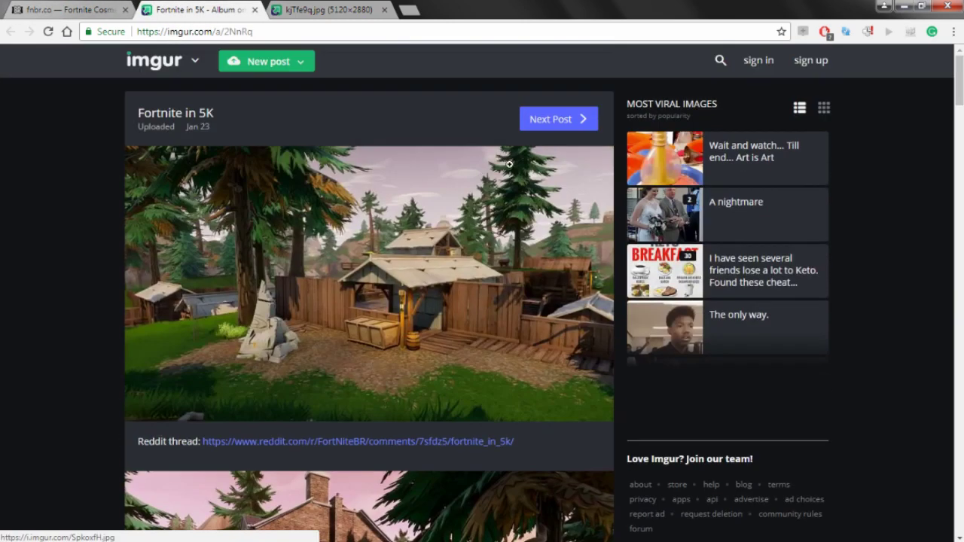
{"action": "left_click_drag", "start_coordinate": [959, 83], "coordinate": [958, 372]}
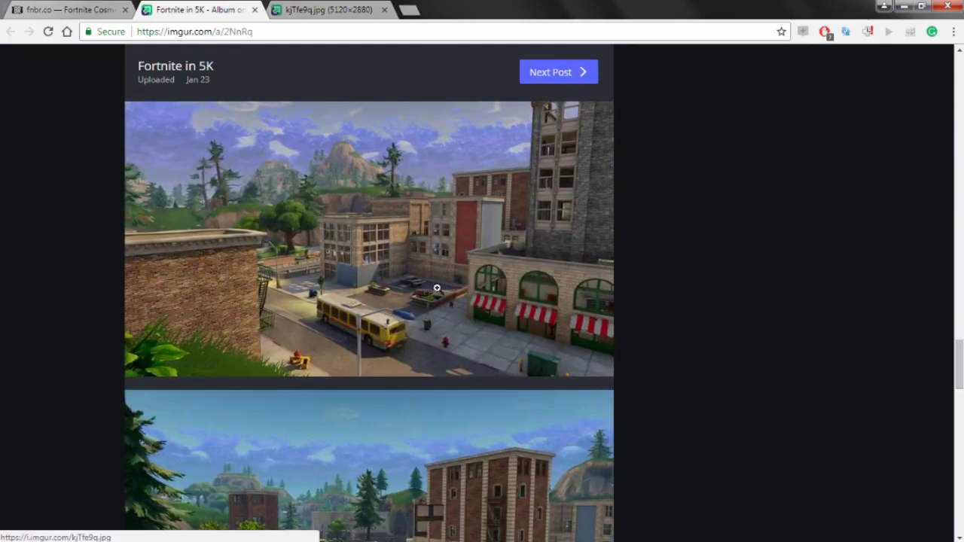
{"action": "middle_click", "coordinate": [385, 219]}
Copy the full-size city street image with the yellow bus and paste it into the Untitled-1 document in Photoshop, above the Background layer
{"action": "left_click", "coordinate": [337, 9]}
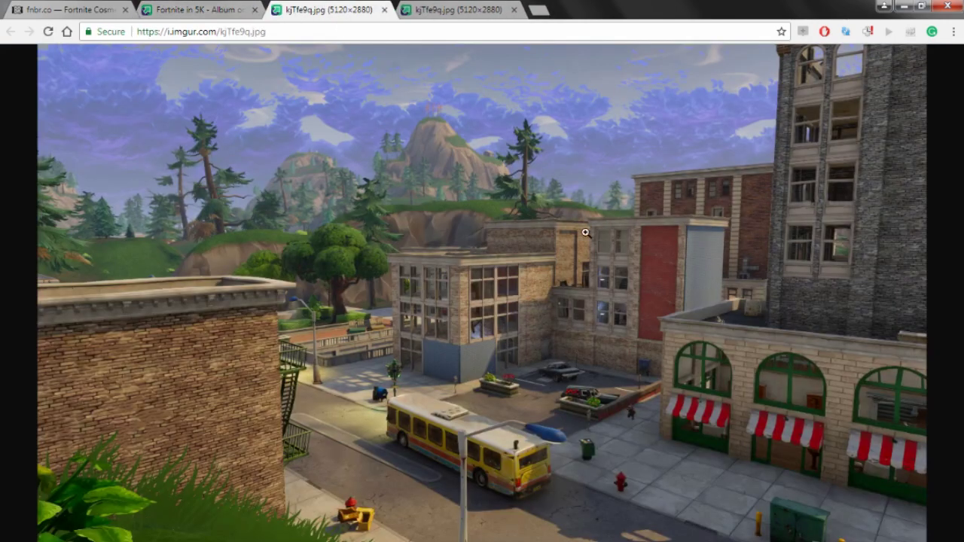
{"action": "left_click", "coordinate": [380, 239]}
{"action": "scroll", "coordinate": [194, 88], "scroll_direction": "down", "scroll_amount": 3}
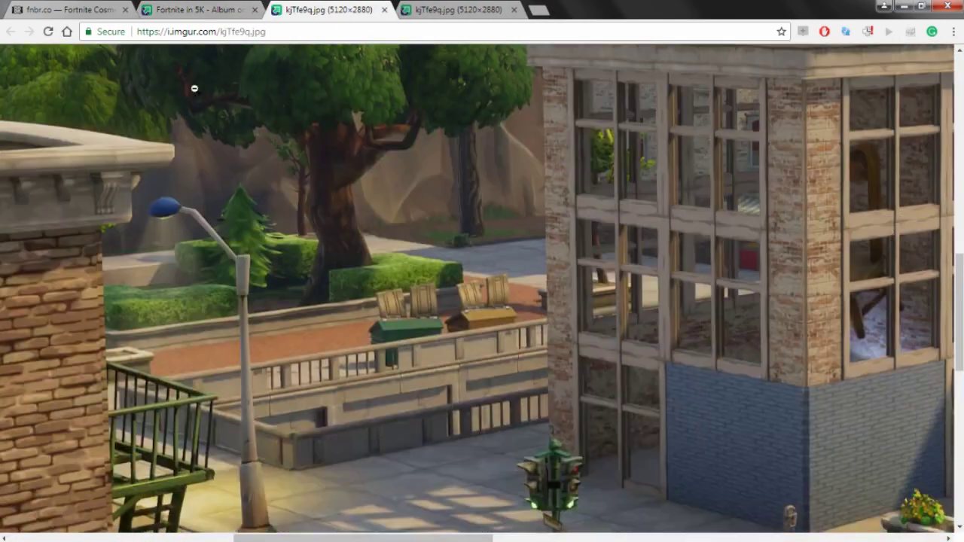
{"action": "left_click", "coordinate": [421, 239]}
{"action": "left_click", "coordinate": [454, 216]}
{"action": "right_click", "coordinate": [454, 216]}
{"action": "left_click", "coordinate": [513, 261]}
{"action": "key", "text": "alt+Tab"}
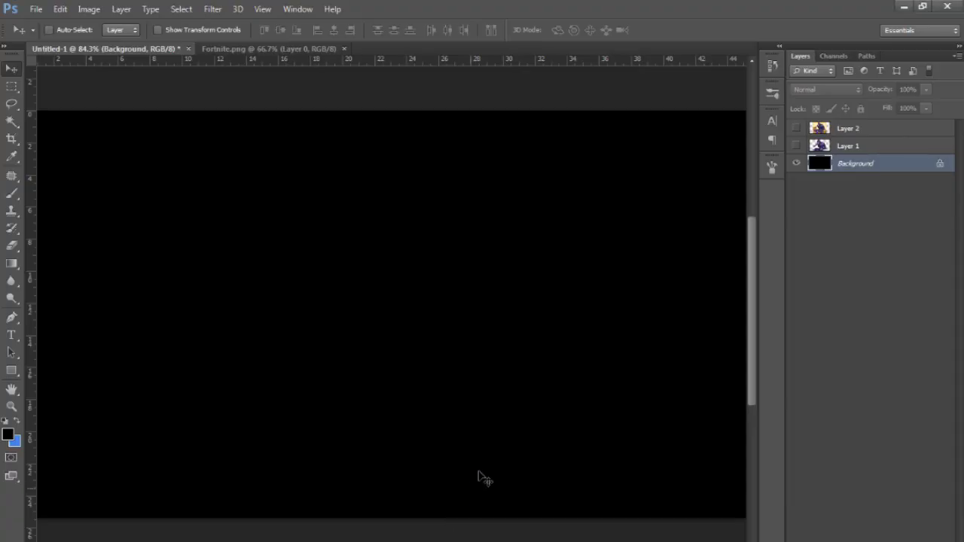
{"action": "key", "text": "ctrl+v"}
Scale the pasted street image down proportionally and position it so the whole scene fills the canvas
{"action": "scroll", "coordinate": [510, 351], "scroll_direction": "down", "scroll_amount": 6}
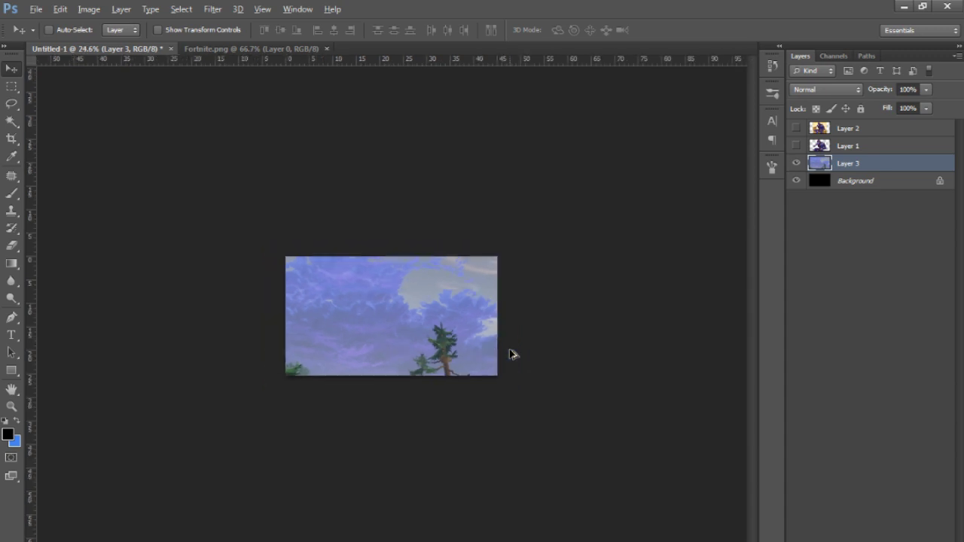
{"action": "left_click", "coordinate": [378, 282]}
{"action": "left_click_drag", "start_coordinate": [378, 281], "coordinate": [303, 202]}
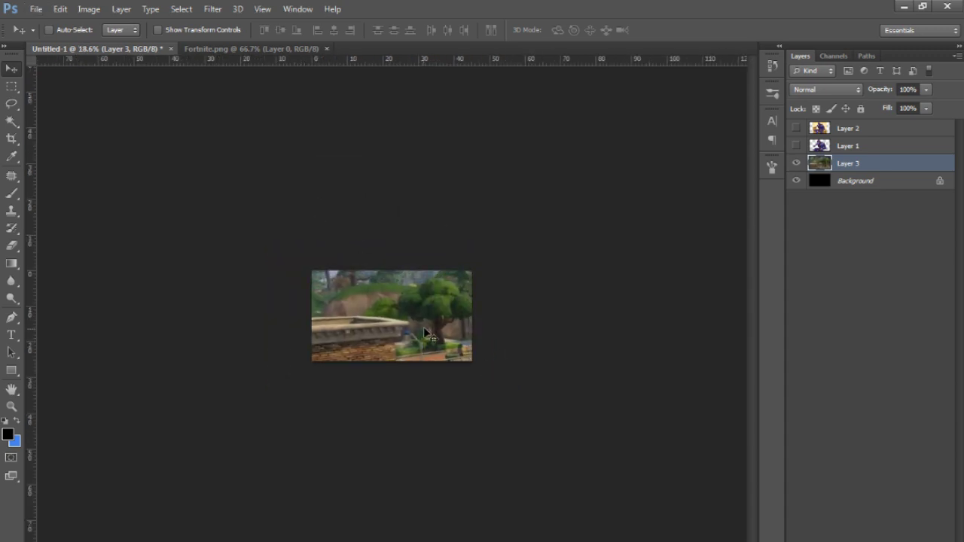
{"action": "key", "text": "ctrl+t"}
{"action": "left_click_drag", "start_coordinate": [222, 148], "coordinate": [429, 237]}
{"action": "left_click_drag", "start_coordinate": [505, 338], "coordinate": [359, 318]}
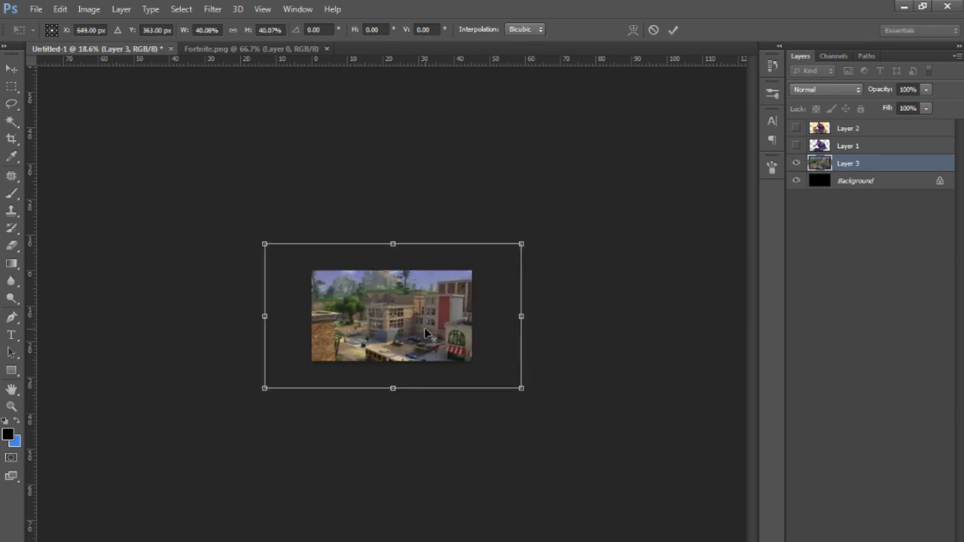
{"action": "scroll", "coordinate": [424, 328], "scroll_direction": "up", "scroll_amount": 1}
{"action": "left_click_drag", "start_coordinate": [549, 226], "coordinate": [499, 246]}
{"action": "key", "text": "z"}
{"action": "left_click_drag", "start_coordinate": [384, 328], "coordinate": [475, 318]}
{"action": "key", "text": "v"}
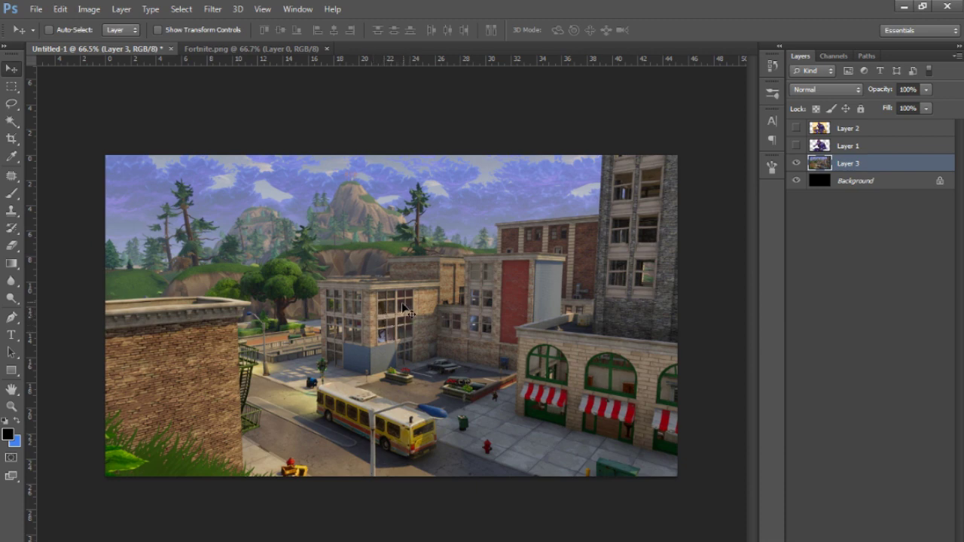
Add a Gradient Map adjustment above the street image and set its dark color stop to navy (R 10, G 13, B 77)
{"action": "left_click", "coordinate": [842, 536]}
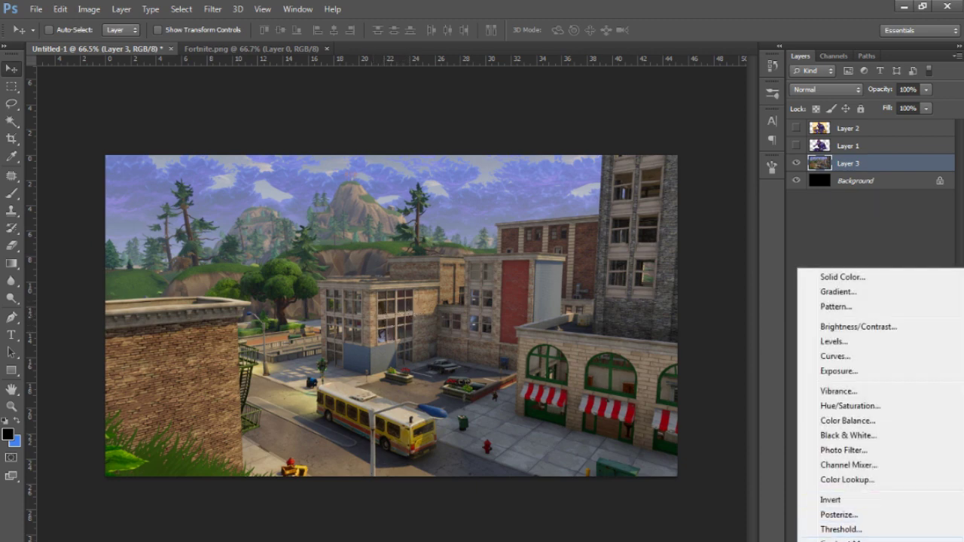
{"action": "left_click", "coordinate": [840, 541]}
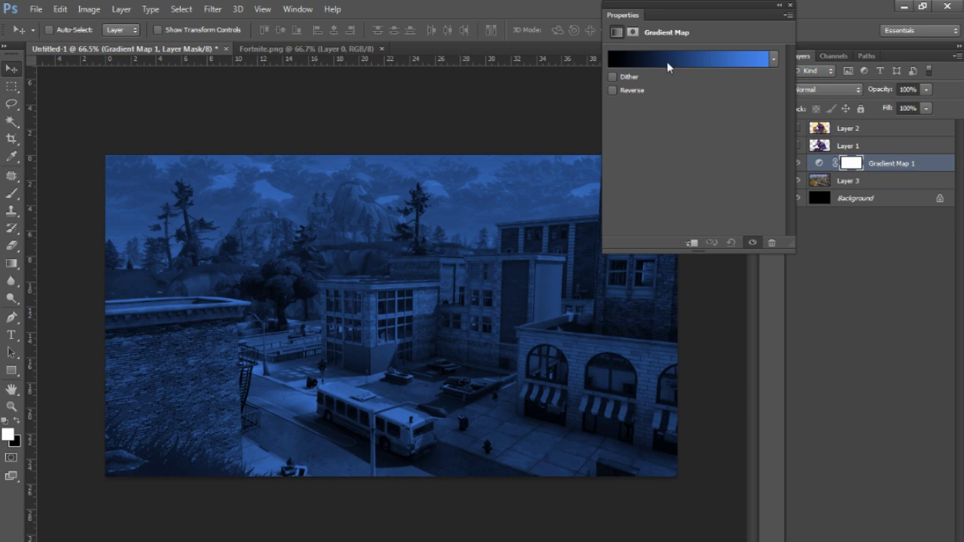
{"action": "left_click", "coordinate": [634, 61]}
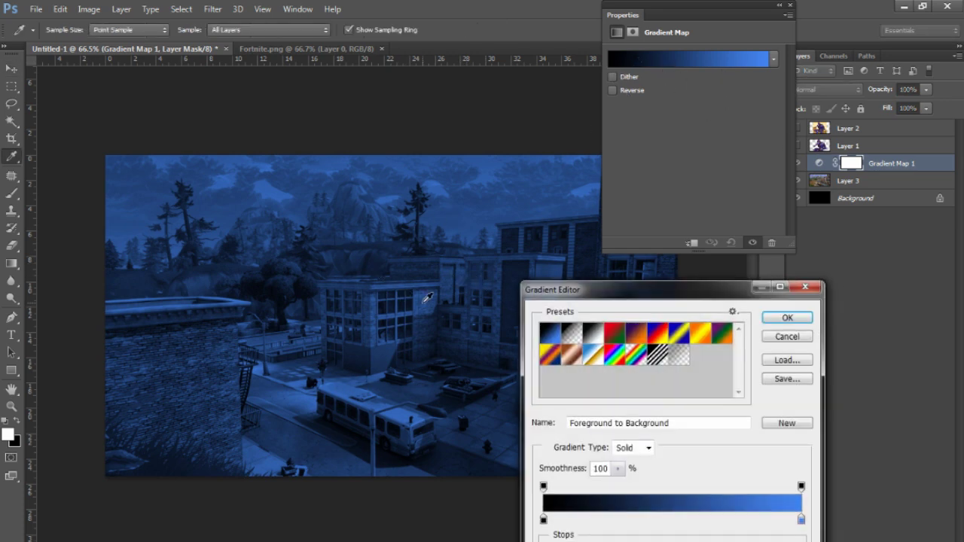
{"action": "double_click", "coordinate": [543, 518]}
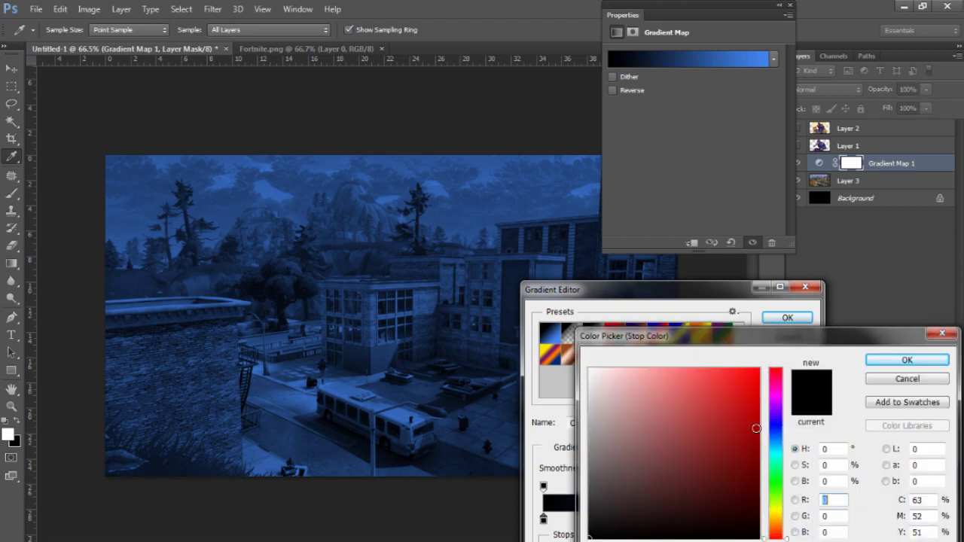
{"action": "left_click", "coordinate": [775, 426]}
{"action": "left_click", "coordinate": [723, 498]}
{"action": "left_click", "coordinate": [738, 487]}
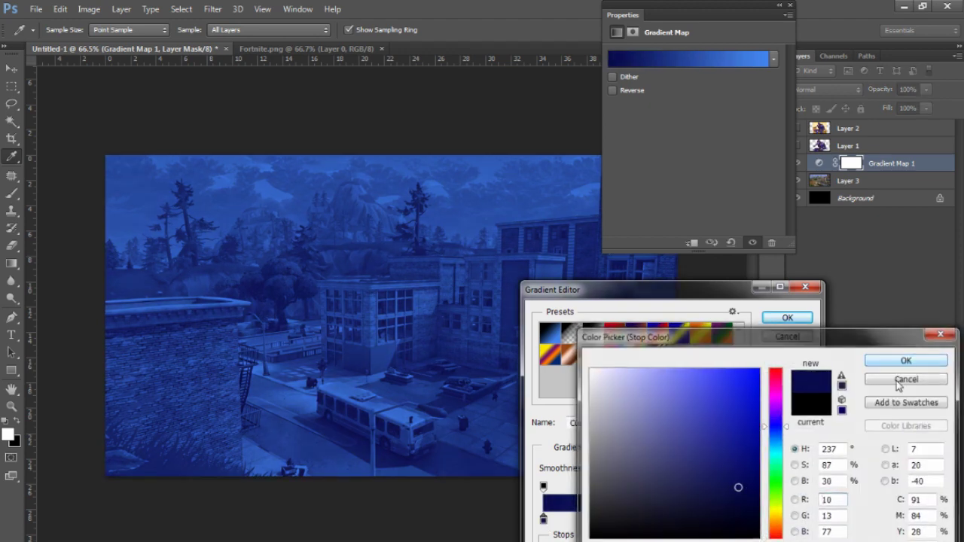
{"action": "left_click", "coordinate": [906, 361]}
Set the gradient map's light color stop to bright blue (R 45, G 146, B 249) and make the dark stop a darker navy
{"action": "double_click", "coordinate": [801, 520]}
{"action": "left_click", "coordinate": [728, 372]}
{"action": "left_click", "coordinate": [779, 439]}
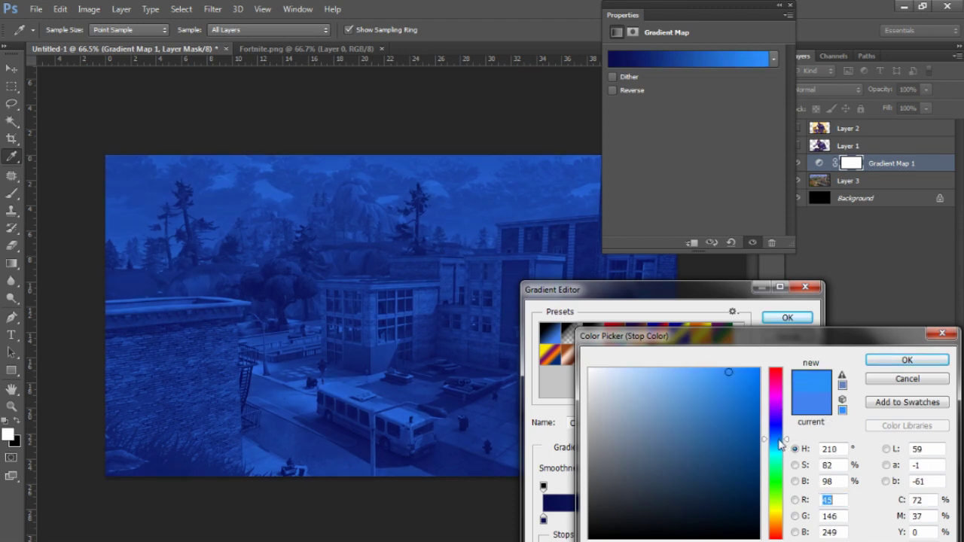
{"action": "left_click", "coordinate": [907, 360]}
{"action": "double_click", "coordinate": [543, 520]}
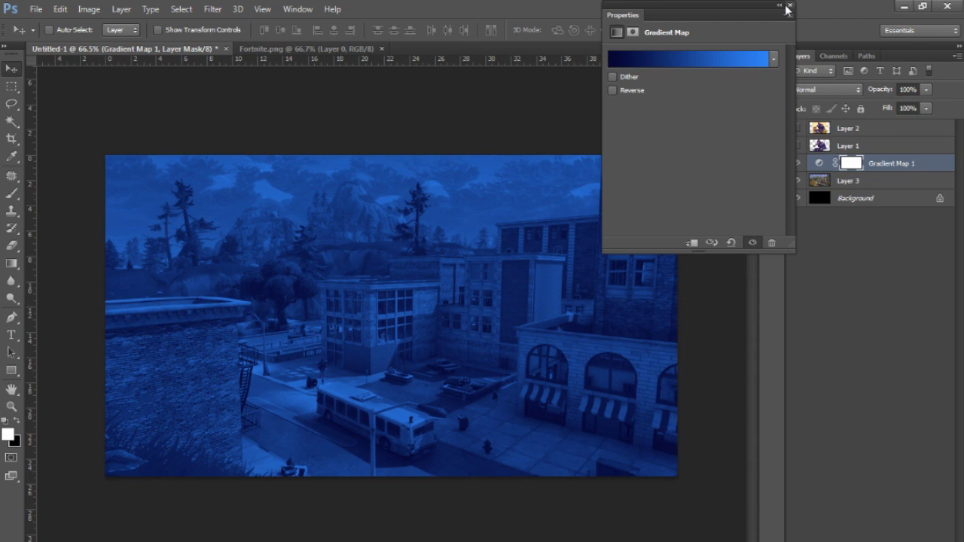
{"action": "left_click", "coordinate": [788, 8]}
Add a medium blue Solid Color fill layer above the gradient map
{"action": "left_click", "coordinate": [801, 540]}
{"action": "left_click", "coordinate": [828, 277]}
{"action": "left_click", "coordinate": [771, 436]}
{"action": "left_click", "coordinate": [727, 400]}
{"action": "left_click_drag", "start_coordinate": [727, 400], "coordinate": [738, 426]}
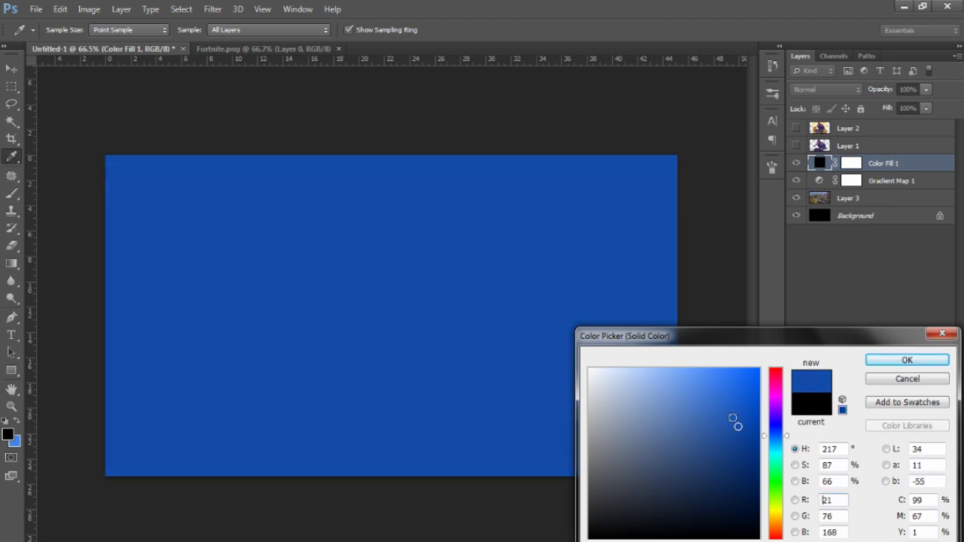
{"action": "left_click", "coordinate": [740, 432]}
{"action": "left_click_drag", "start_coordinate": [785, 436], "coordinate": [785, 436]}
{"action": "left_click", "coordinate": [728, 428]}
{"action": "left_click", "coordinate": [889, 364]}
Reduce the blue color fill layer's opacity to 65%
{"action": "left_click", "coordinate": [927, 89]}
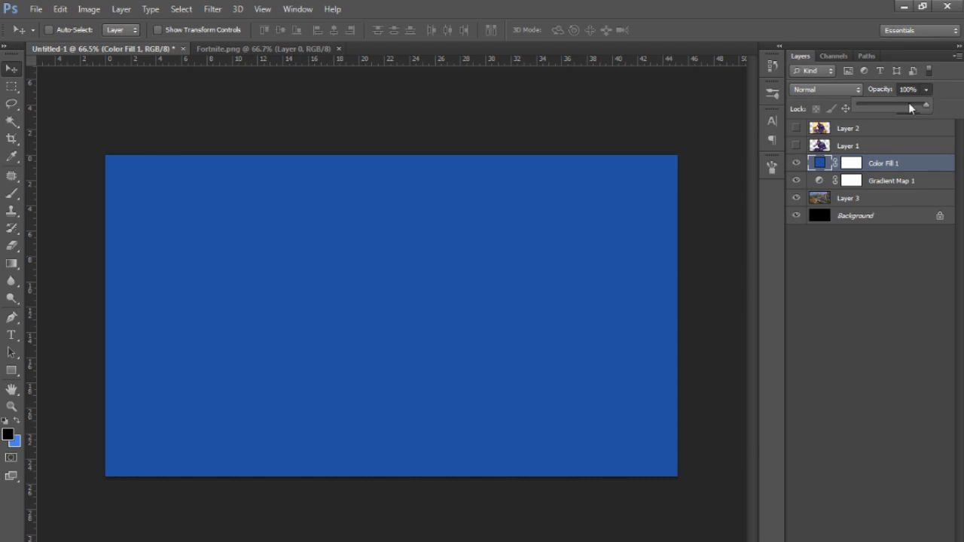
{"action": "left_click_drag", "start_coordinate": [909, 105], "coordinate": [899, 104]}
{"action": "key", "text": "6"}
{"action": "key", "text": "5"}
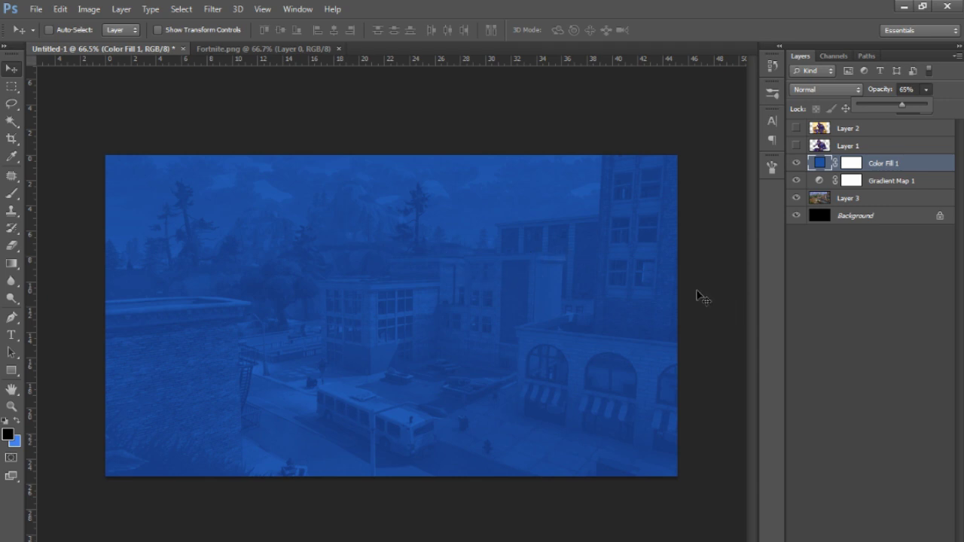
Add a Gradient Fill layer above the color fill with the Radial style, centered on the canvas
{"action": "left_click", "coordinate": [875, 539]}
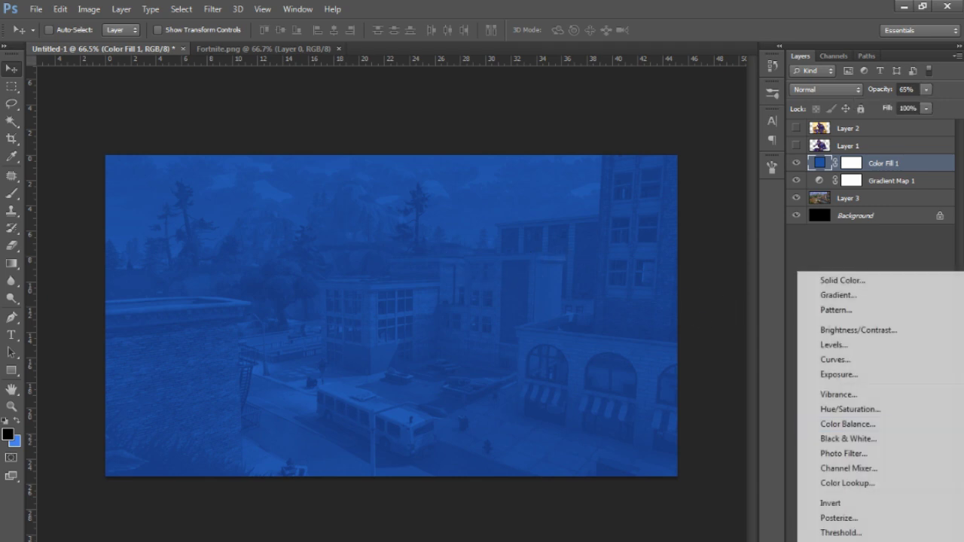
{"action": "left_click", "coordinate": [842, 296]}
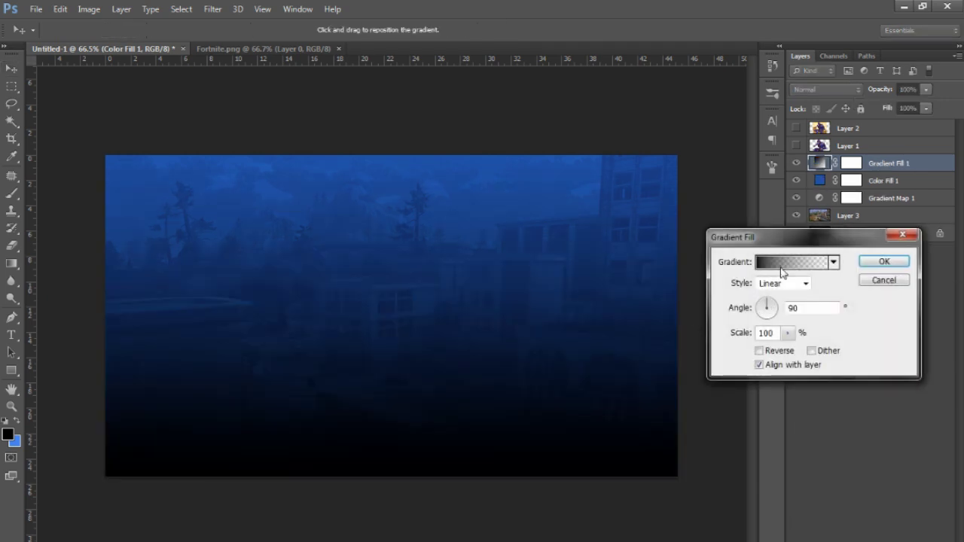
{"action": "left_click_drag", "start_coordinate": [534, 282], "coordinate": [435, 352]}
{"action": "left_click", "coordinate": [785, 286]}
{"action": "left_click", "coordinate": [772, 305]}
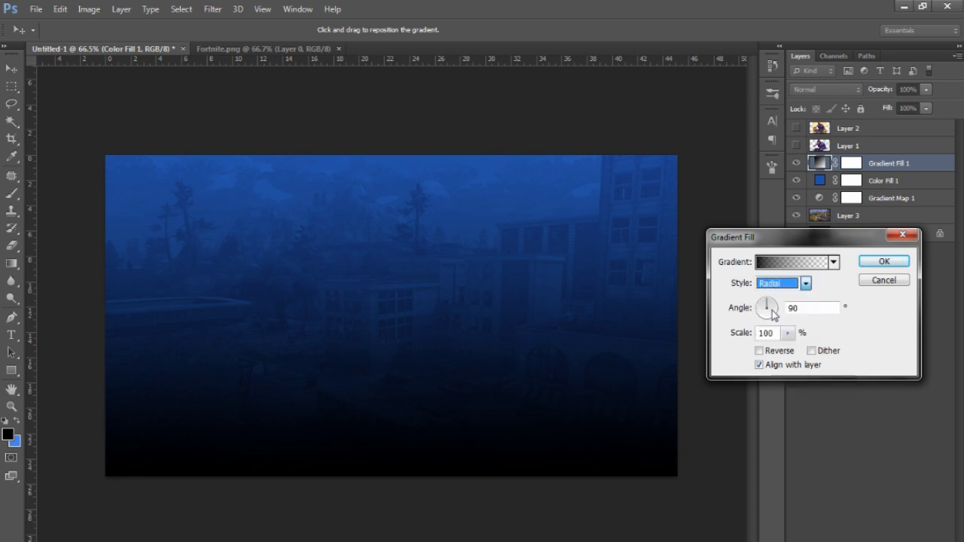
{"action": "left_click_drag", "start_coordinate": [383, 292], "coordinate": [376, 305]}
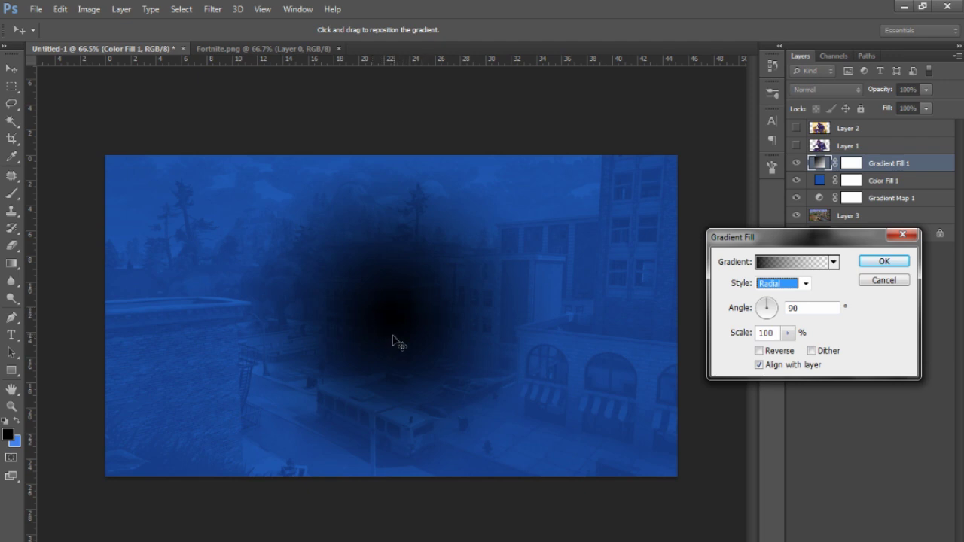
Apply the Black, White preset to the radial gradient fill and reverse it so the center is white
{"action": "left_click", "coordinate": [764, 264]}
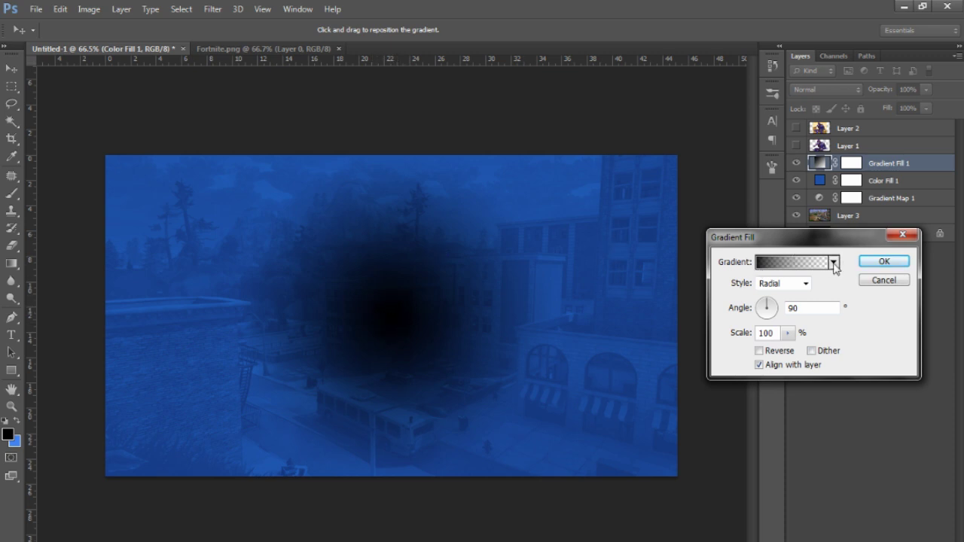
{"action": "left_click", "coordinate": [794, 262]}
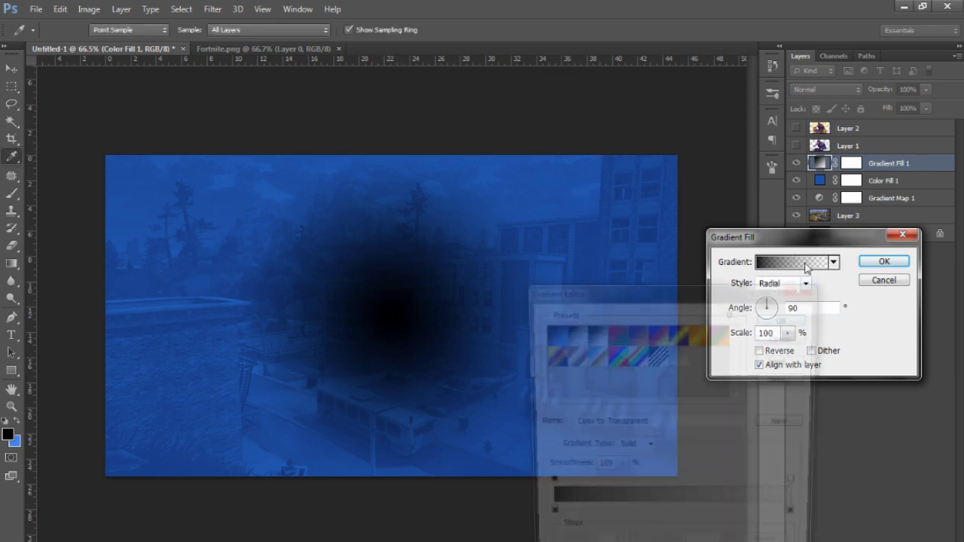
{"action": "left_click", "coordinate": [594, 339]}
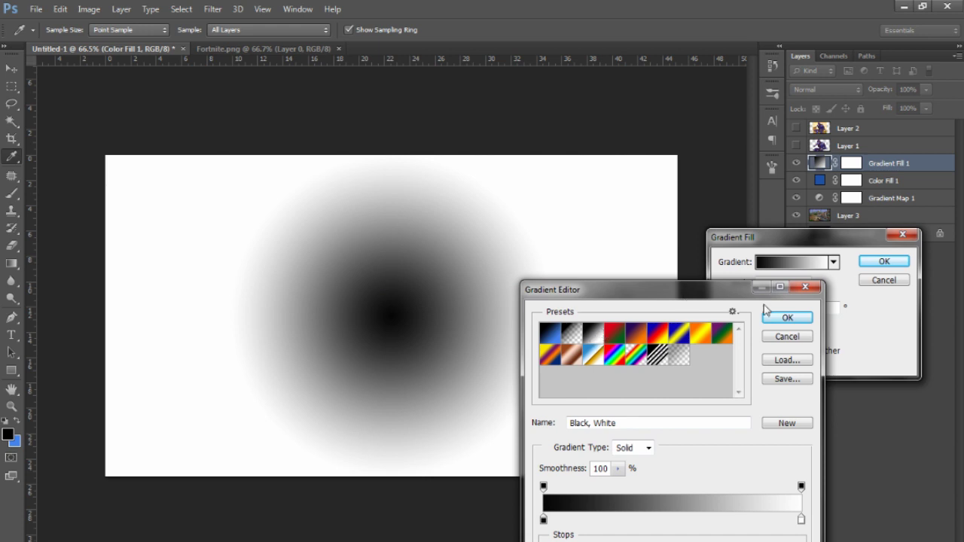
{"action": "left_click", "coordinate": [784, 317]}
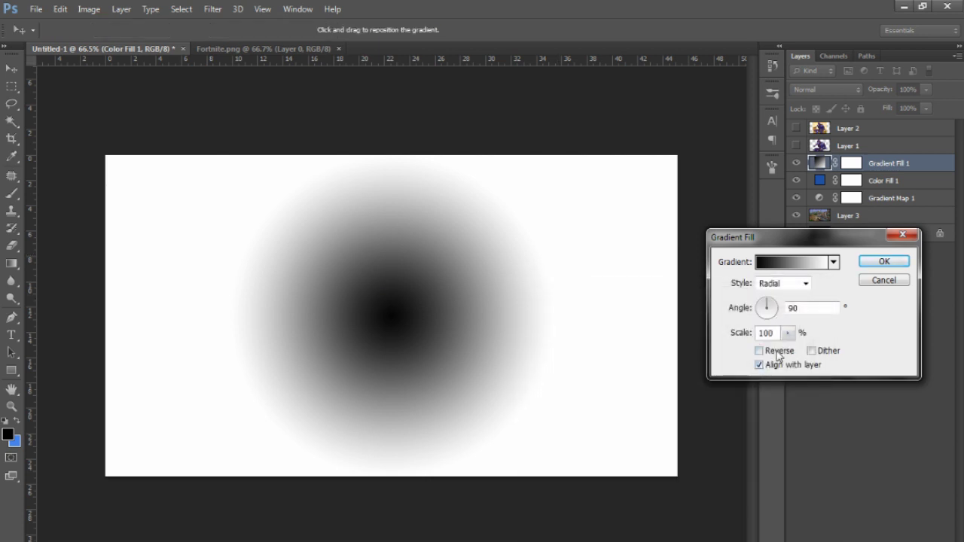
{"action": "left_click", "coordinate": [760, 351]}
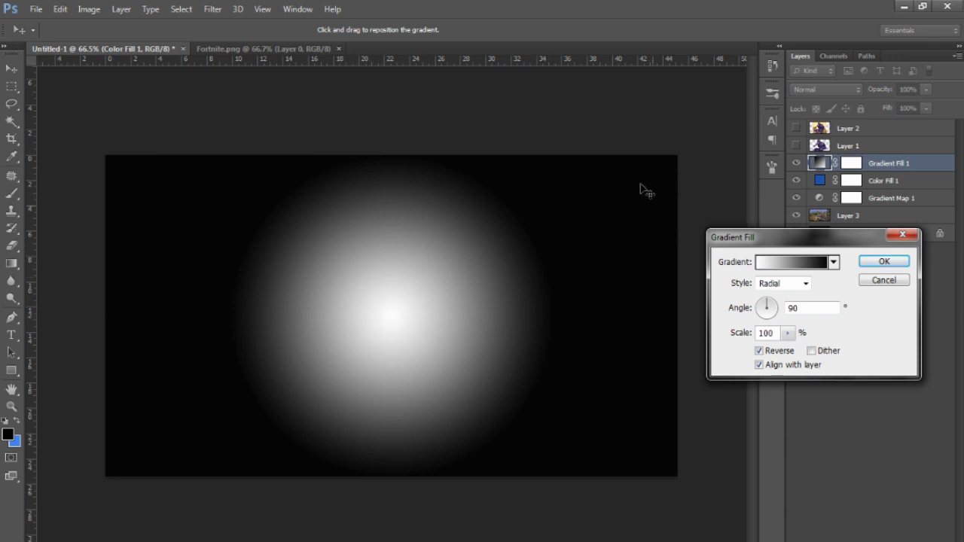
Increase the radial gradient's scale so its glow spreads across most of the canvas, and accept the gradient fill
{"action": "left_click", "coordinate": [788, 332]}
{"action": "left_click_drag", "start_coordinate": [787, 349], "coordinate": [795, 348]}
{"action": "left_click", "coordinate": [884, 263]}
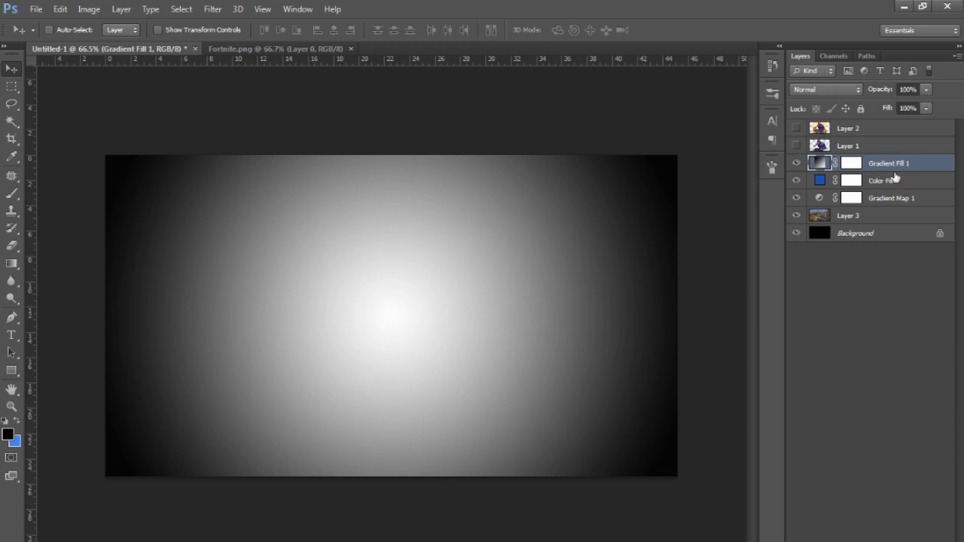
Set the gradient fill layer's blend mode to Overlay and reduce its opacity to 69%
{"action": "left_click", "coordinate": [826, 89]}
{"action": "left_click", "coordinate": [817, 261]}
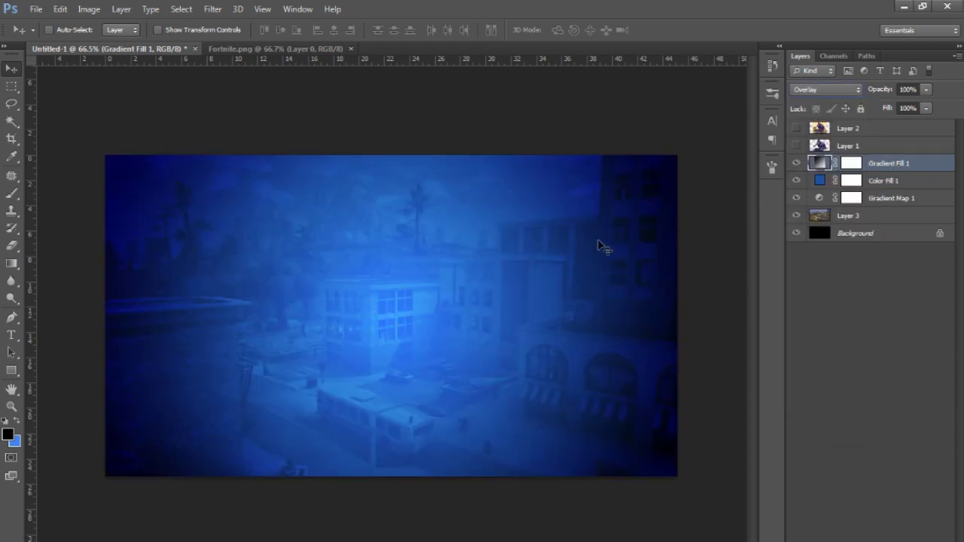
{"action": "left_click", "coordinate": [925, 89]}
{"action": "left_click_drag", "start_coordinate": [904, 106], "coordinate": [900, 105]}
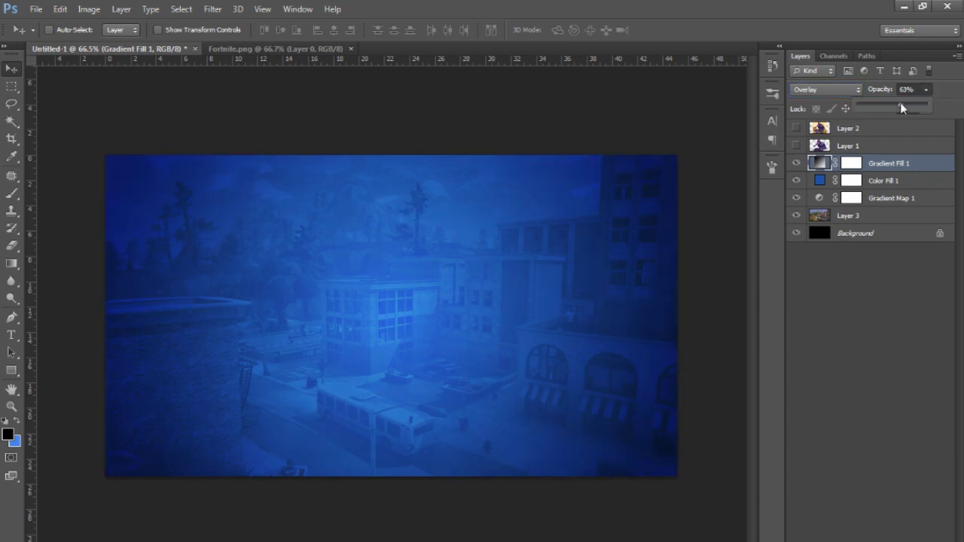
Toggle the gradient fill layer's visibility to compare the background with and without it
{"action": "left_click", "coordinate": [796, 162]}
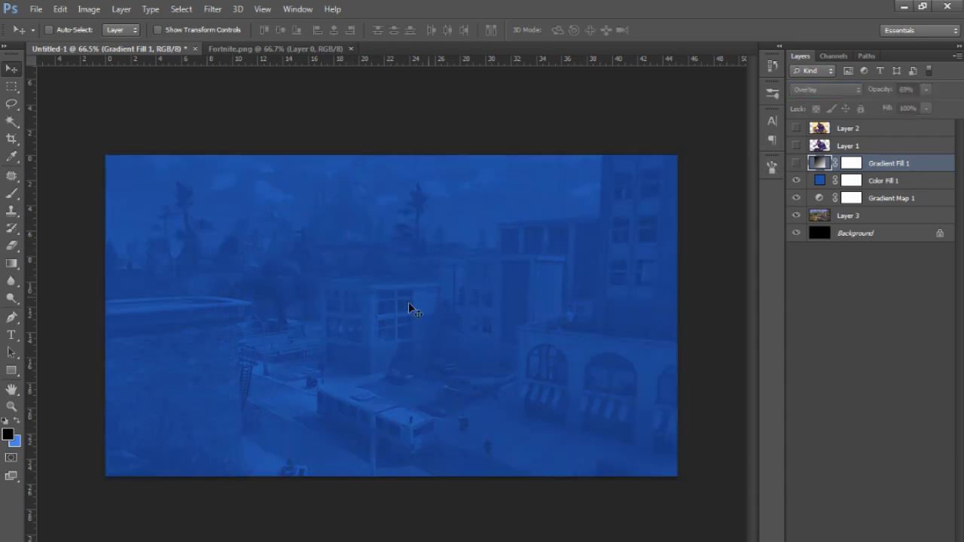
{"action": "left_click", "coordinate": [796, 163]}
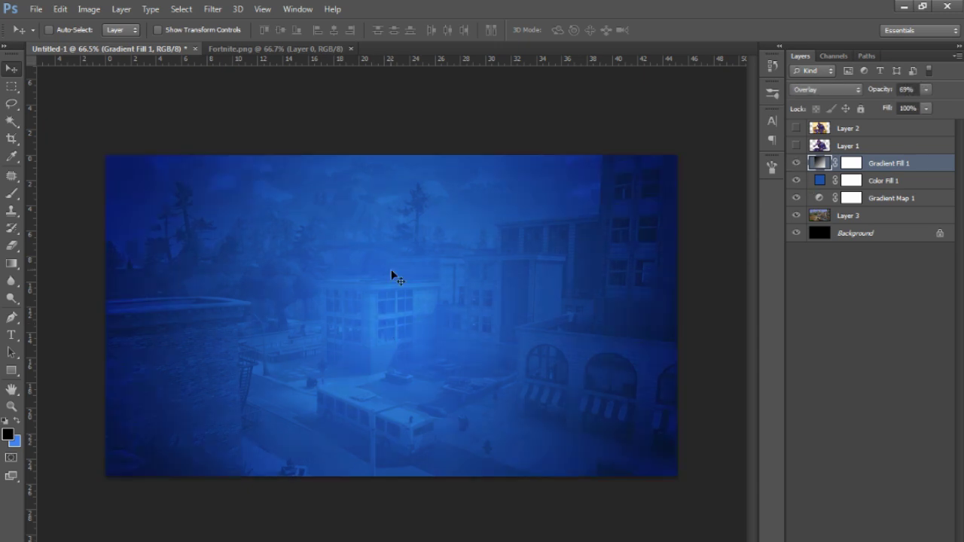
{"action": "left_click", "coordinate": [796, 163]}
{"action": "left_click", "coordinate": [796, 162]}
Trace a rough closed path around the character on Layer 2 with the Pen tool
{"action": "left_click", "coordinate": [796, 145]}
{"action": "left_click", "coordinate": [841, 147]}
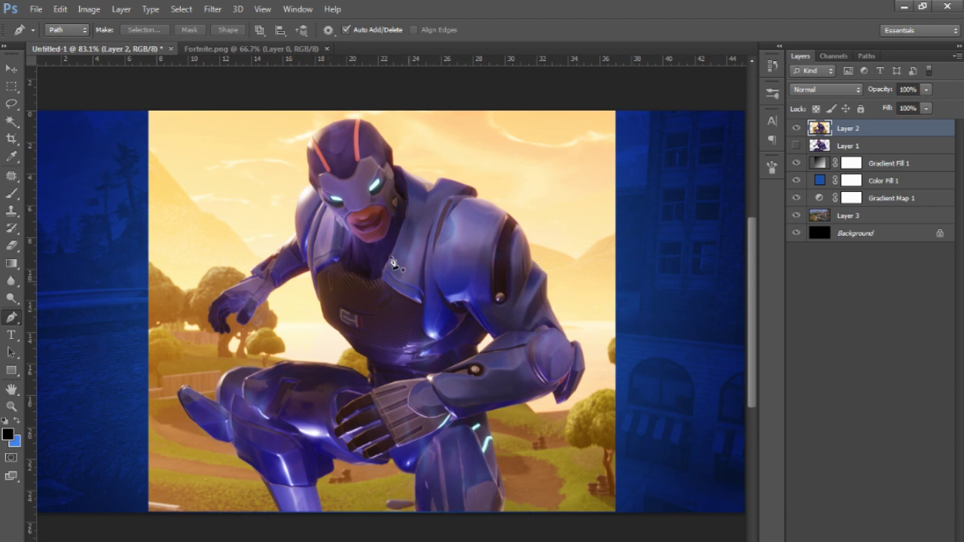
{"action": "scroll", "coordinate": [584, 452], "scroll_direction": "up", "scroll_amount": 1}
{"action": "left_click", "coordinate": [492, 500]}
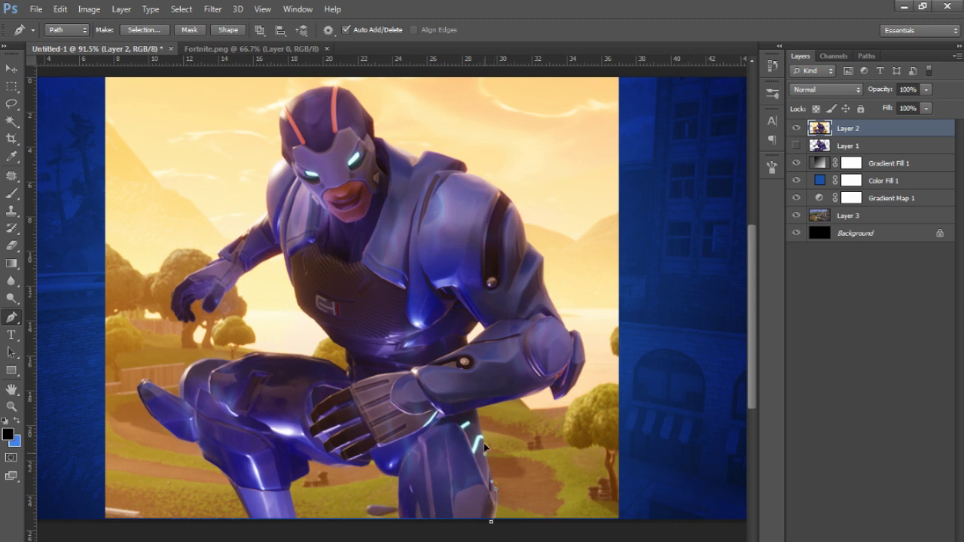
{"action": "left_click", "coordinate": [475, 407]}
{"action": "left_click", "coordinate": [546, 288]}
{"action": "left_click", "coordinate": [488, 225]}
{"action": "left_click", "coordinate": [293, 167]}
{"action": "left_click", "coordinate": [212, 310]}
{"action": "left_click", "coordinate": [285, 262]}
{"action": "left_click", "coordinate": [350, 393]}
{"action": "left_click", "coordinate": [276, 525]}
{"action": "left_click", "coordinate": [407, 530]}
{"action": "left_click", "coordinate": [490, 521]}
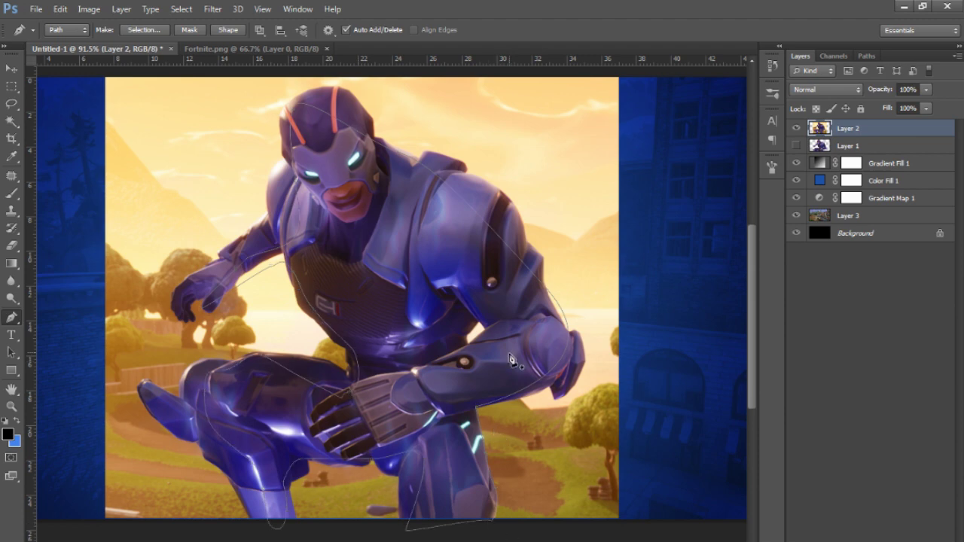
Convert the path to a selection, copy the character onto its own layer and hide Layer 2
{"action": "right_click", "coordinate": [509, 351]}
{"action": "left_click", "coordinate": [561, 102]}
{"action": "left_click", "coordinate": [553, 167]}
{"action": "key", "text": "ctrl+j"}
{"action": "left_click", "coordinate": [796, 146]}
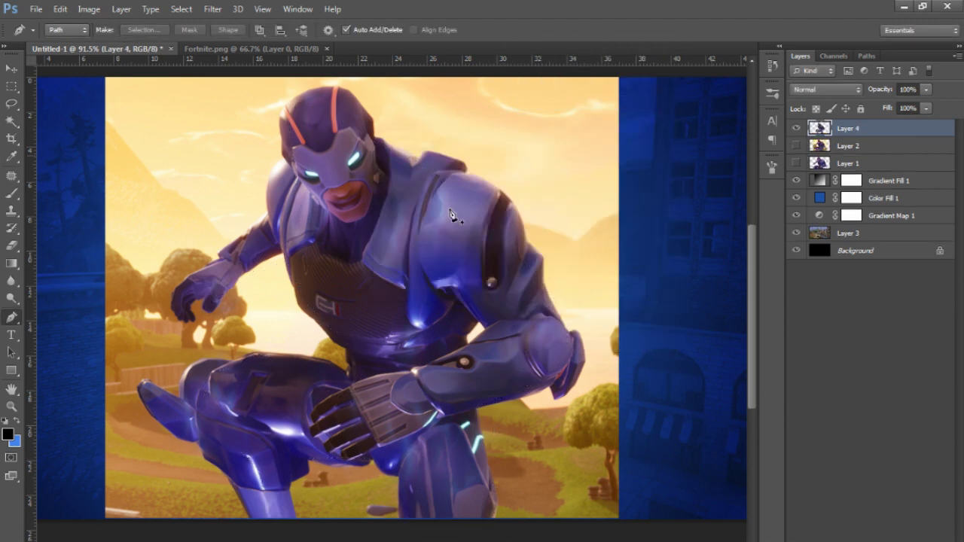
{"action": "key", "text": "z"}
{"action": "left_click_drag", "start_coordinate": [455, 230], "coordinate": [368, 284]}
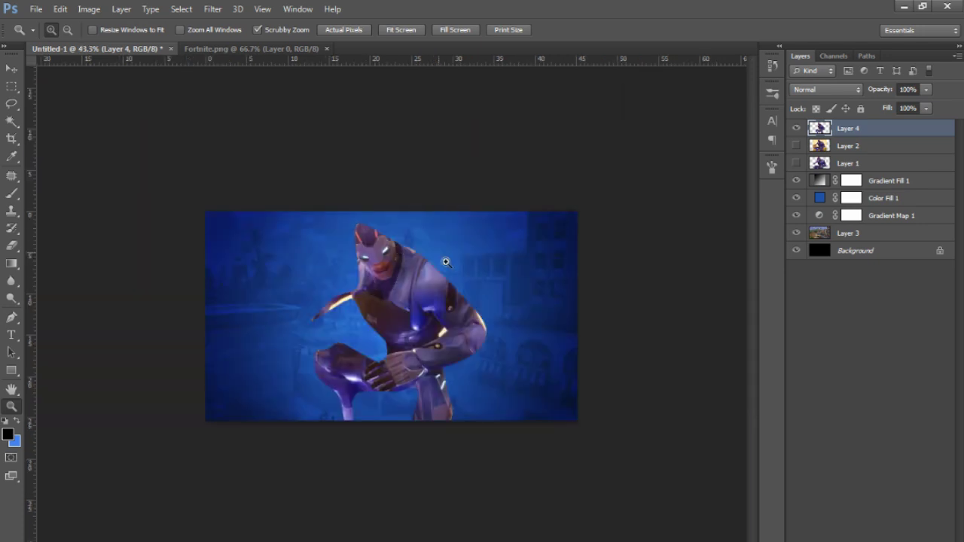
Delete the rough cutout and Layer 2, and show the clean character cutout on Layer 1
{"action": "key", "text": "Delete"}
{"action": "left_click", "coordinate": [828, 145]}
{"action": "left_click", "coordinate": [796, 145]}
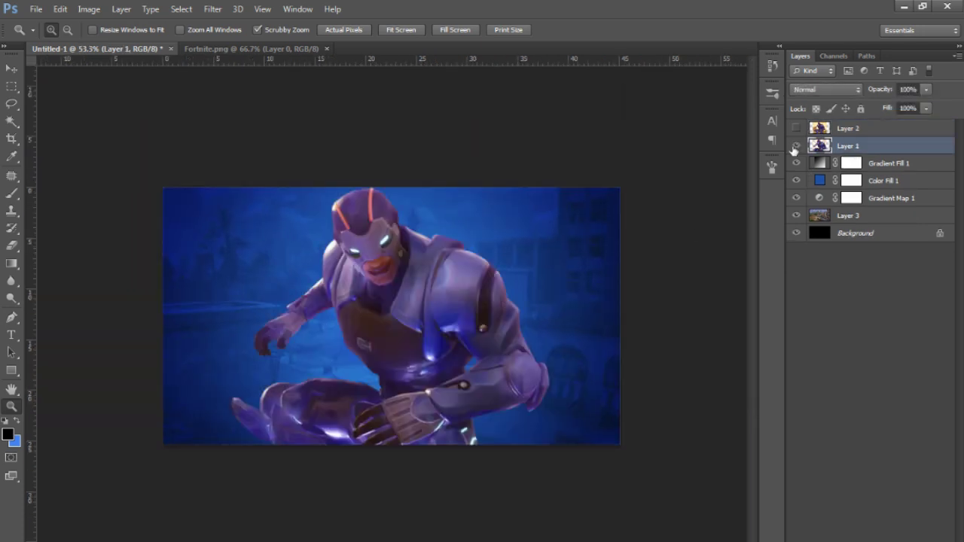
{"action": "left_click", "coordinate": [847, 130]}
{"action": "key", "text": "Delete"}
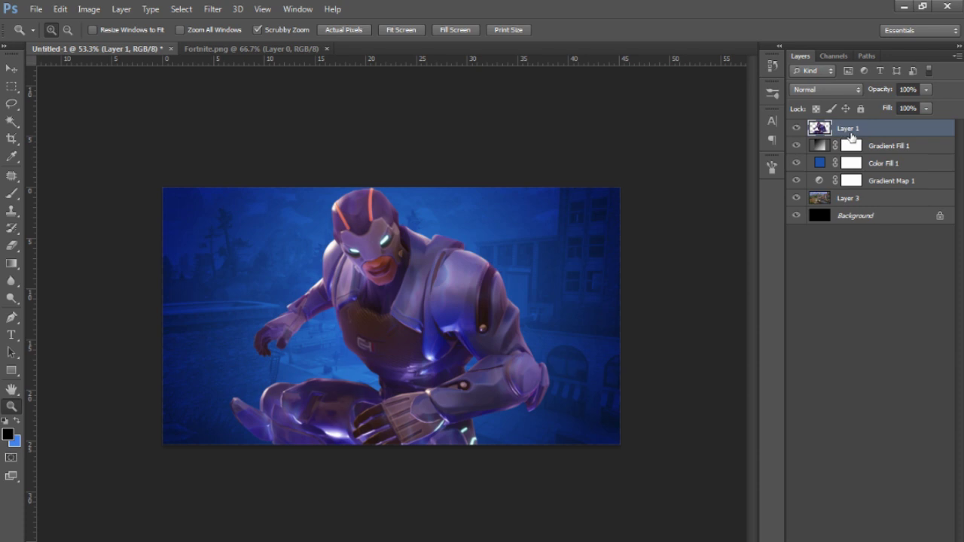
Add an empty layer directly beneath the character and enlarge the soft brush to 758 px
{"action": "left_click", "coordinate": [854, 146]}
{"action": "key", "text": "ctrl+shift+alt+n"}
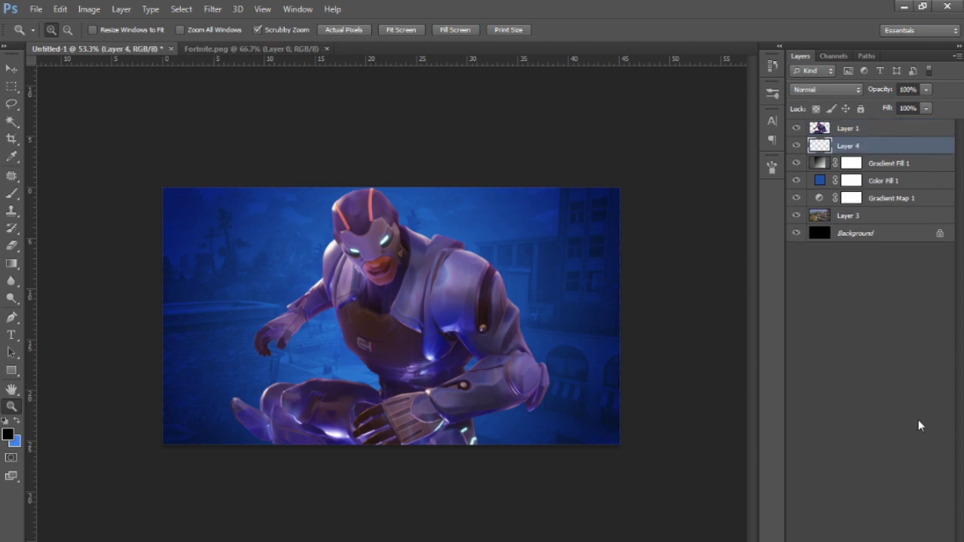
{"action": "key", "text": "b"}
{"action": "mouse_move", "coordinate": [344, 276]}
{"action": "left_mouse_down"}
{"action": "mouse_move", "coordinate": [492, 312]}
{"action": "mouse_move", "coordinate": [439, 295]}
{"action": "mouse_move", "coordinate": [439, 316]}
{"action": "mouse_move", "coordinate": [402, 302]}
{"action": "left_mouse_up"}
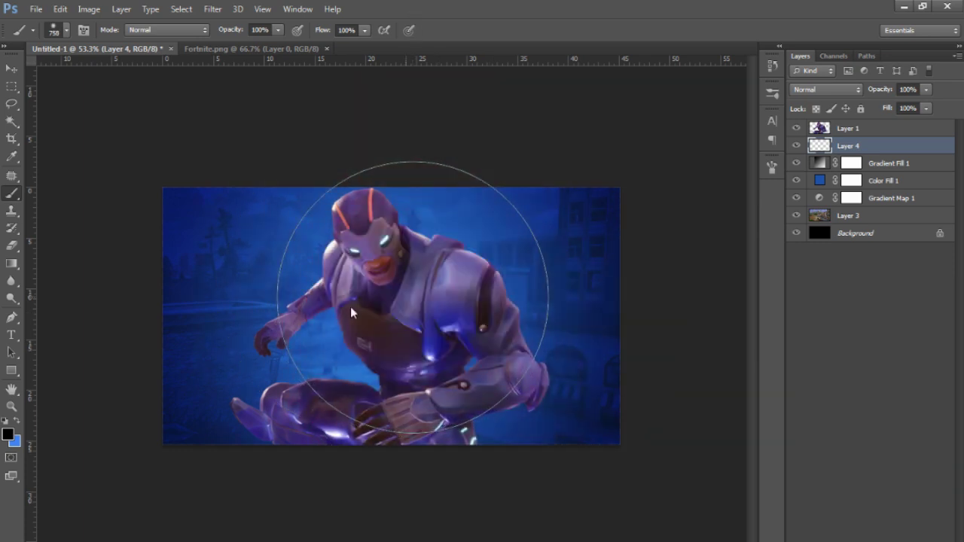
Set the foreground color to bright cyan, RGB 38, 222, 255
{"action": "left_click", "coordinate": [18, 422]}
{"action": "left_click", "coordinate": [7, 434]}
{"action": "left_click_drag", "start_coordinate": [786, 454], "coordinate": [783, 449]}
{"action": "mouse_move", "coordinate": [733, 378]}
{"action": "left_mouse_down"}
{"action": "mouse_move", "coordinate": [744, 364]}
{"action": "mouse_move", "coordinate": [734, 364]}
{"action": "left_mouse_up"}
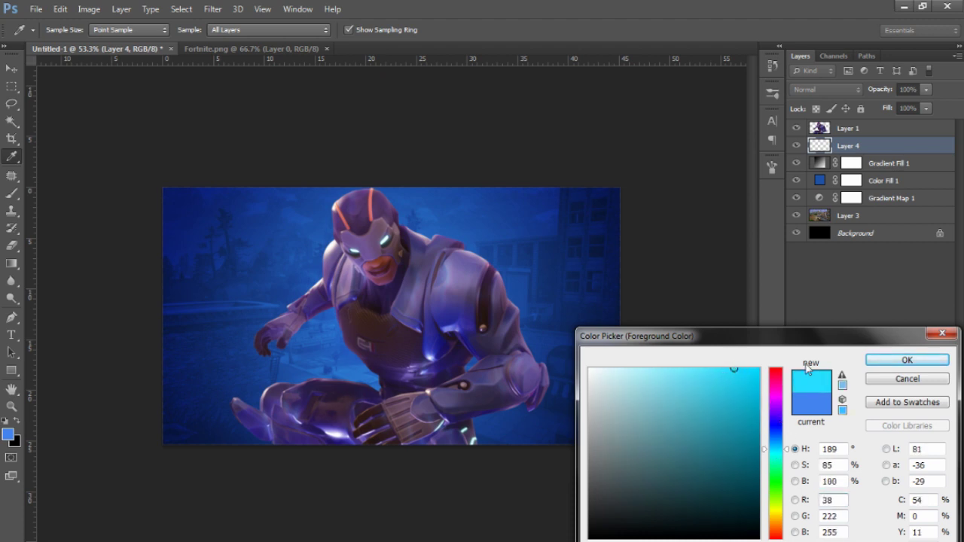
{"action": "left_click", "coordinate": [907, 360]}
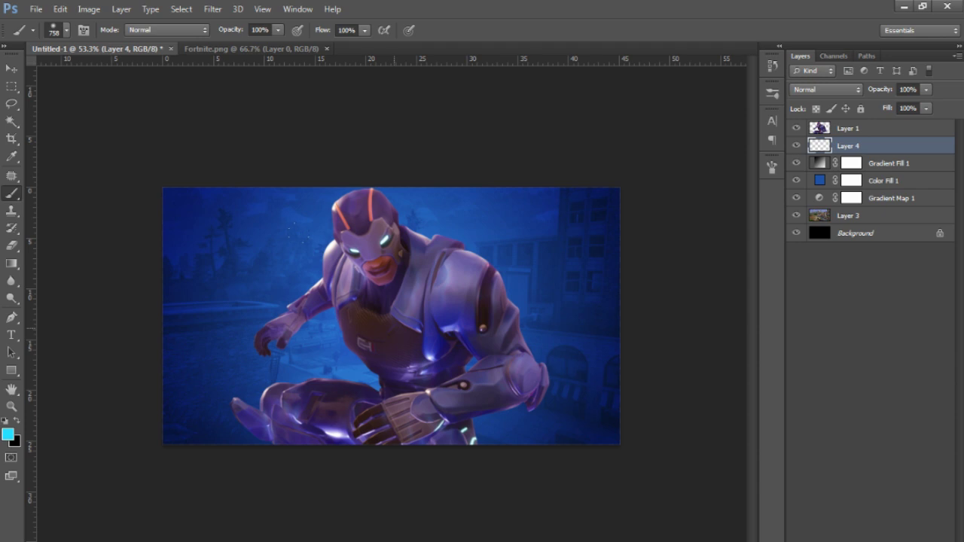
Paint one large soft cyan glow behind the character's torso and toggle the glow layer to check it
{"action": "left_click", "coordinate": [394, 328]}
{"action": "scroll", "coordinate": [548, 338], "scroll_direction": "down", "scroll_amount": 4}
{"action": "scroll", "coordinate": [700, 213], "scroll_direction": "up", "scroll_amount": 4}
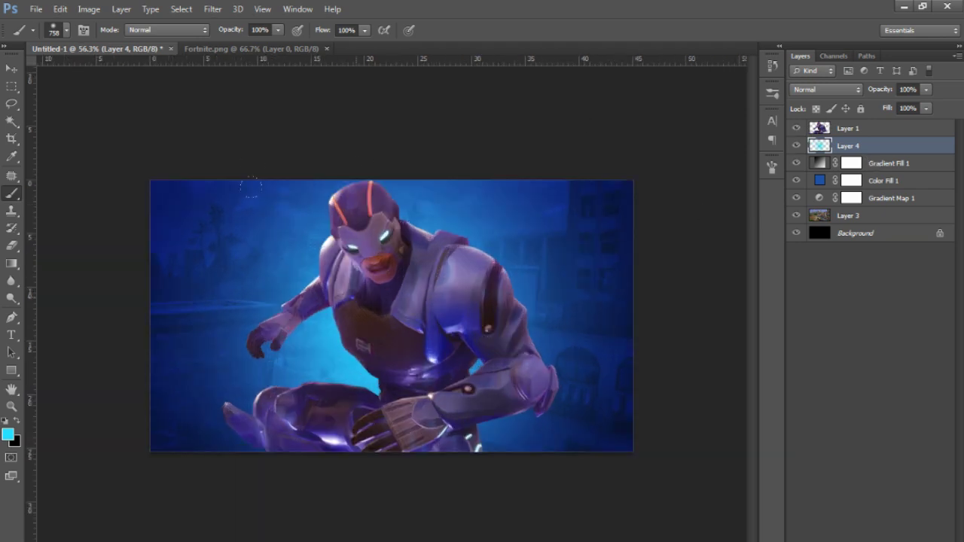
{"action": "left_click", "coordinate": [791, 148]}
{"action": "left_click", "coordinate": [792, 149]}
Add a layer above the cyan glow and paint soft white highlights behind the character, reducing the brush to 325 px
{"action": "key", "text": "ctrl+shift+alt+n"}
{"action": "left_click", "coordinate": [6, 420]}
{"action": "key", "text": "x"}
{"action": "mouse_move", "coordinate": [396, 308]}
{"action": "left_mouse_down"}
{"action": "mouse_move", "coordinate": [350, 306]}
{"action": "mouse_move", "coordinate": [361, 305]}
{"action": "left_mouse_up"}
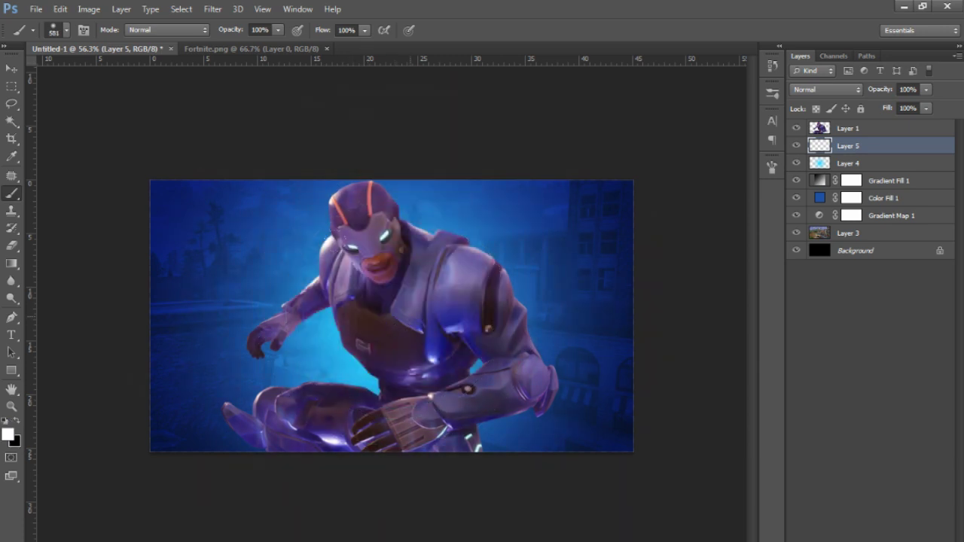
{"action": "left_click_drag", "start_coordinate": [394, 333], "coordinate": [402, 329]}
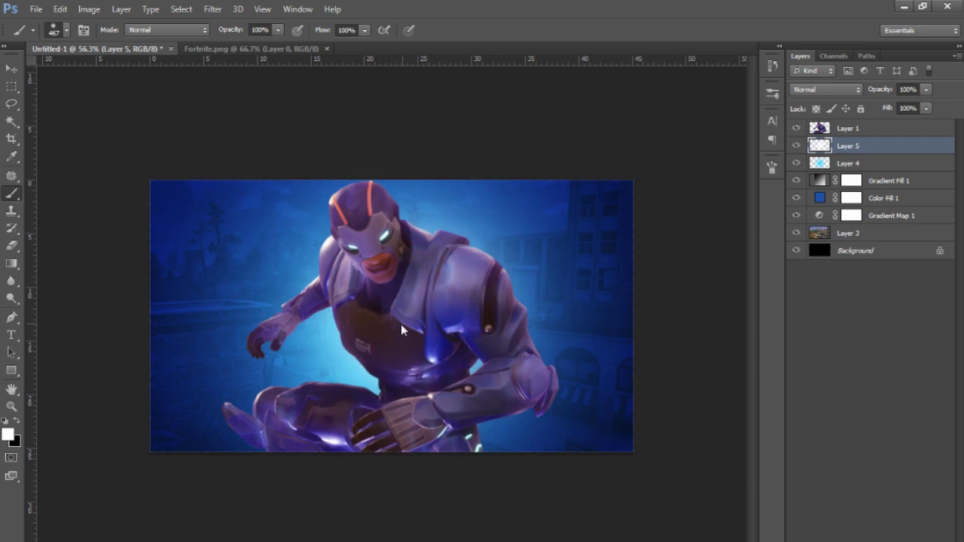
{"action": "left_click", "coordinate": [371, 296]}
{"action": "left_click_drag", "start_coordinate": [398, 402], "coordinate": [369, 408]}
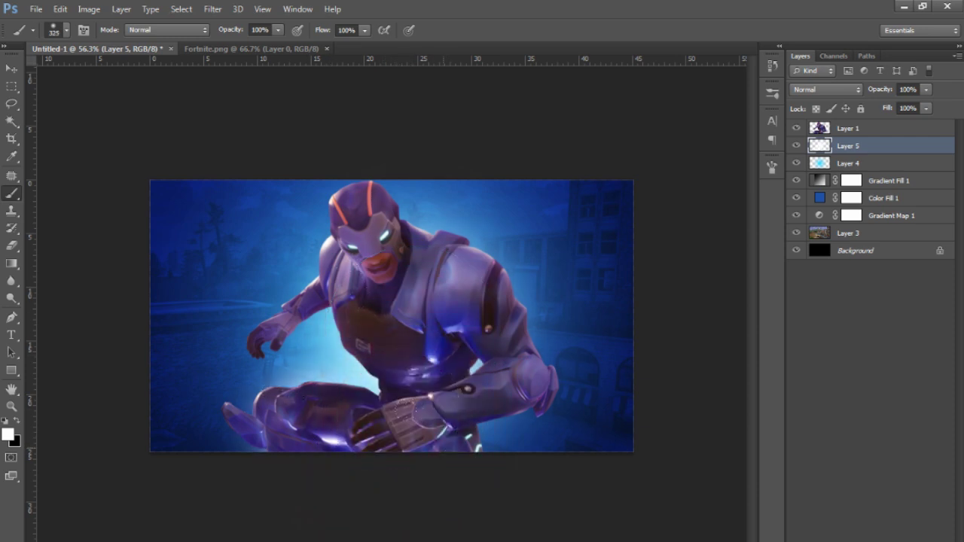
{"action": "left_click", "coordinate": [497, 438]}
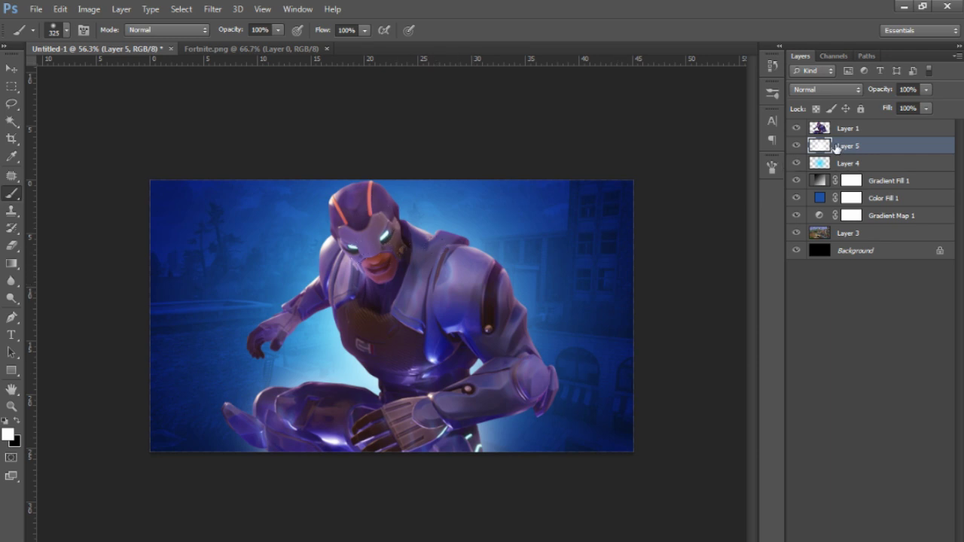
Toggle the white and cyan glow layers off and on to compare the lighting behind the character
{"action": "left_click", "coordinate": [796, 147]}
{"action": "left_click", "coordinate": [795, 163]}
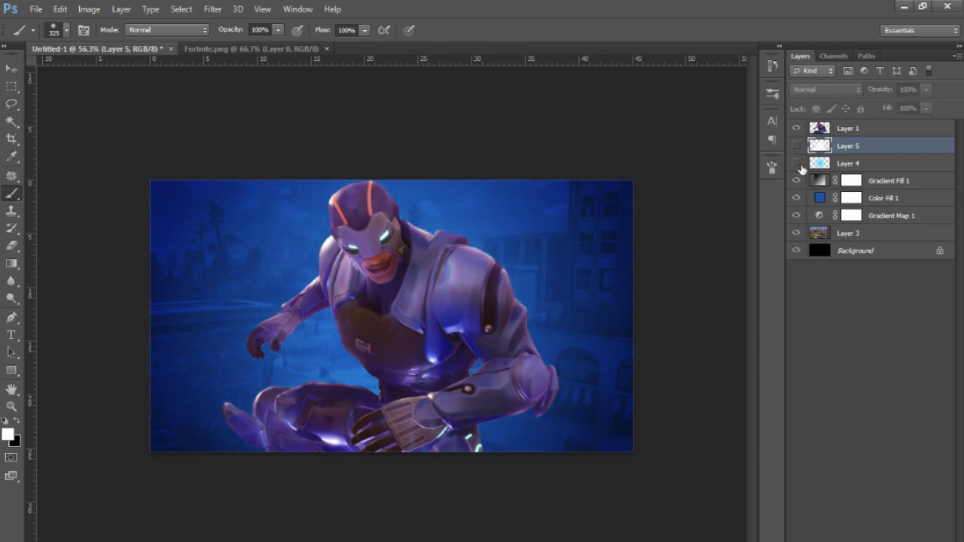
{"action": "left_click", "coordinate": [797, 163]}
{"action": "left_click", "coordinate": [795, 146]}
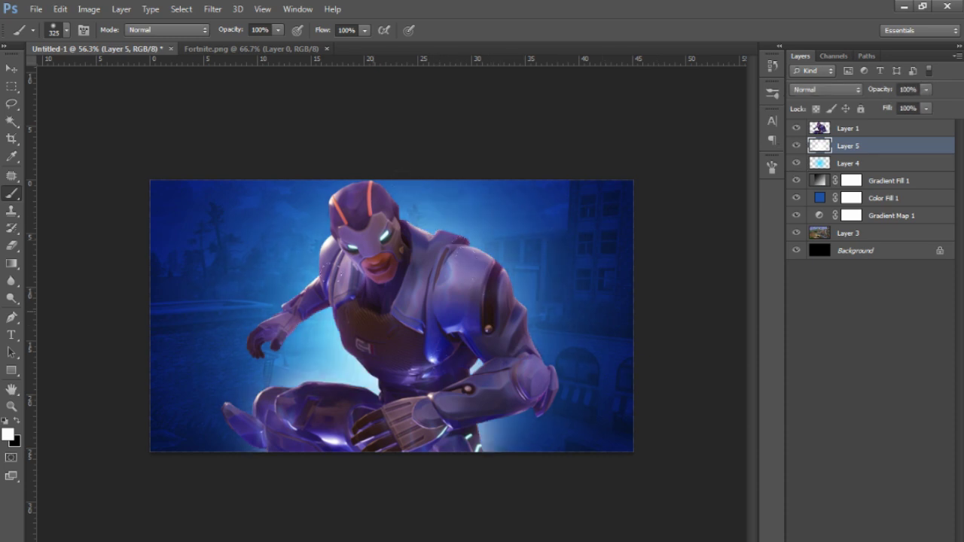
{"action": "scroll", "coordinate": [515, 232], "scroll_direction": "down", "scroll_amount": 3}
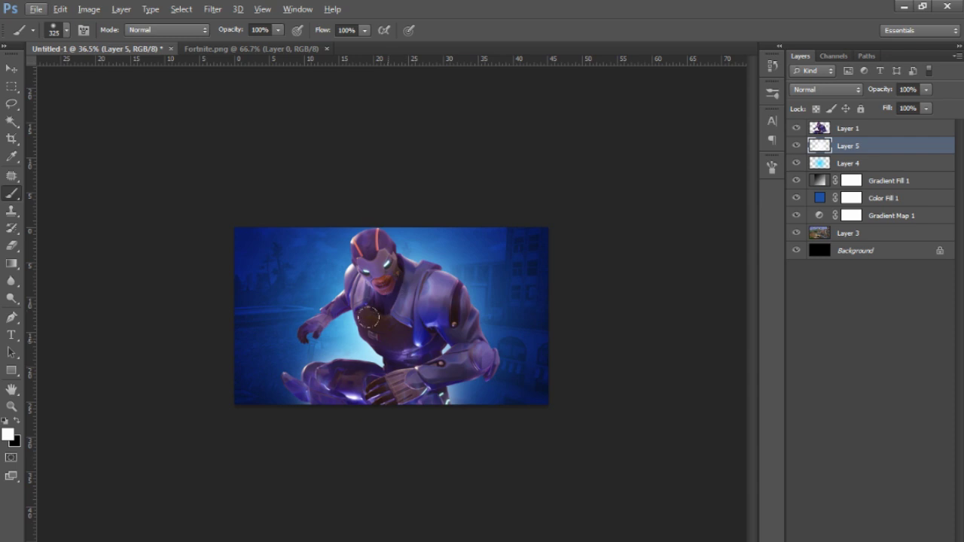
{"action": "scroll", "coordinate": [501, 272], "scroll_direction": "up", "scroll_amount": 2}
Set the white glow layer's blend mode to Overlay
{"action": "left_click", "coordinate": [813, 90]}
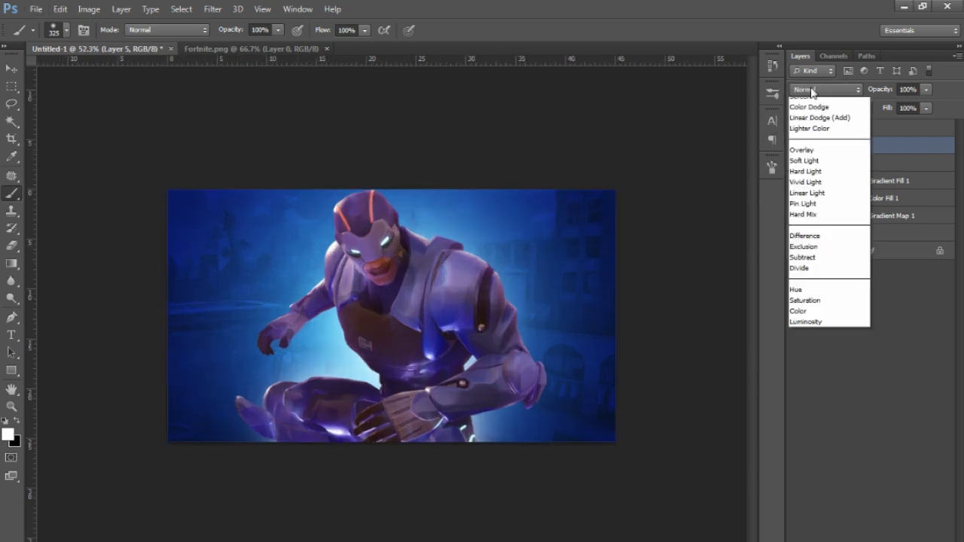
{"action": "left_click", "coordinate": [810, 264]}
{"action": "scroll", "coordinate": [810, 264], "scroll_direction": "down", "scroll_amount": 1}
Erase some of the white glow beside the character's torso and hand with a 318 px soft Eraser
{"action": "key", "text": "m"}
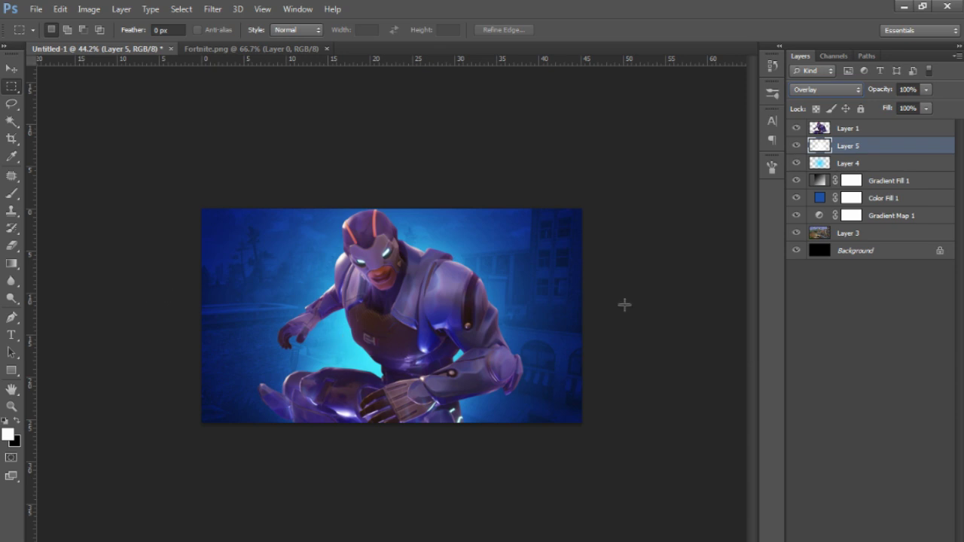
{"action": "left_click", "coordinate": [11, 103]}
{"action": "key", "text": "e"}
{"action": "mouse_move", "coordinate": [361, 320]}
{"action": "left_mouse_down"}
{"action": "mouse_move", "coordinate": [407, 318]}
{"action": "mouse_move", "coordinate": [399, 335]}
{"action": "mouse_move", "coordinate": [352, 328]}
{"action": "mouse_move", "coordinate": [350, 353]}
{"action": "mouse_move", "coordinate": [308, 347]}
{"action": "left_mouse_up"}
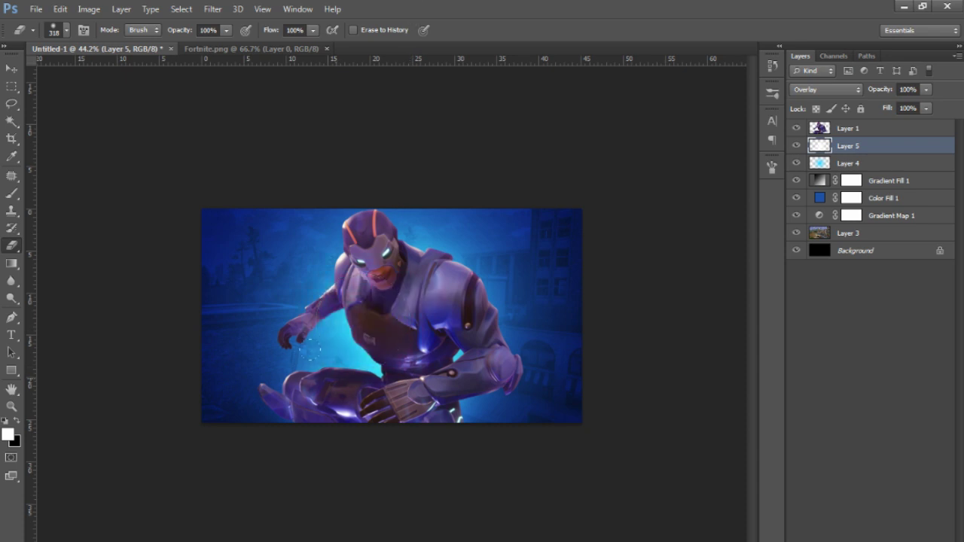
Delete the masked light flare layer together with its clipped Curves adjustment
{"action": "scroll", "coordinate": [389, 317], "scroll_direction": "down", "scroll_amount": 2, "text": "alt"}
{"action": "scroll", "coordinate": [390, 317], "scroll_direction": "up", "scroll_amount": 4, "text": "alt"}
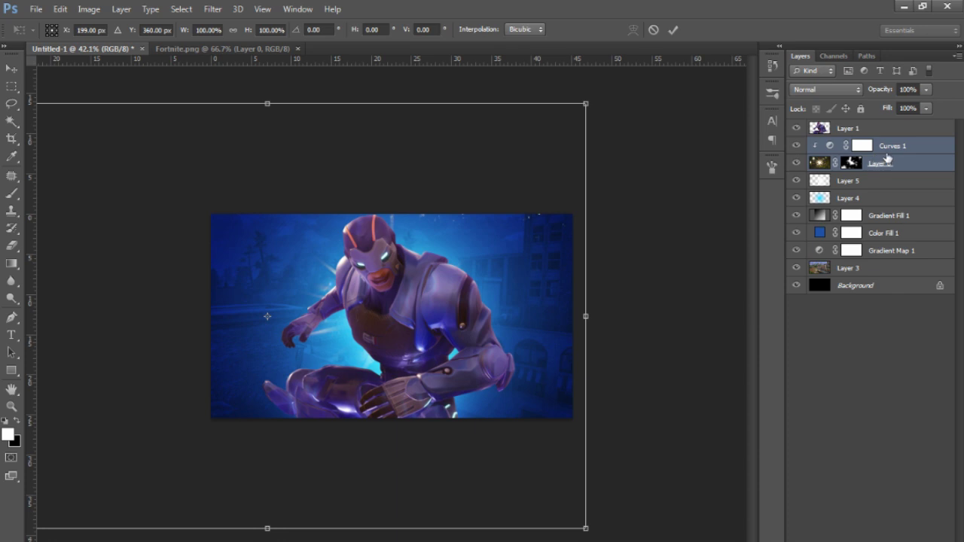
{"action": "key", "text": "Delete"}
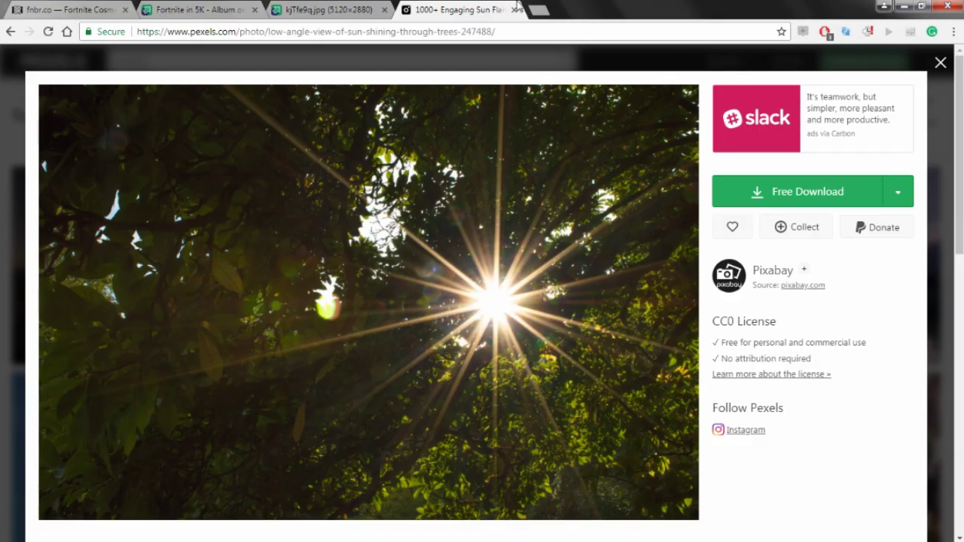
Switch to the browser, search Google Images for "sun flare" and copy the orange flare on a black background
{"action": "key", "text": "ctrl+t"}
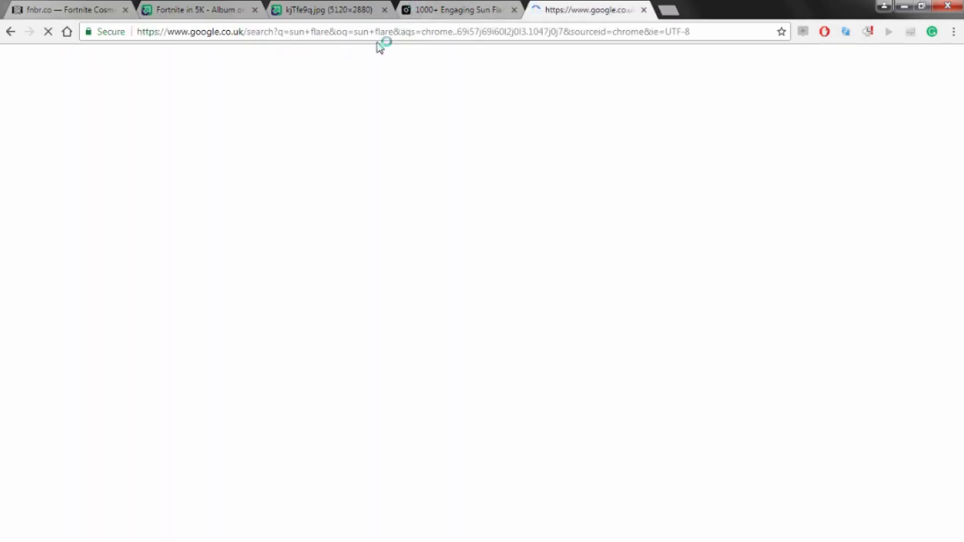
{"action": "left_click", "coordinate": [153, 113]}
{"action": "scroll", "coordinate": [490, 254], "scroll_direction": "down", "scroll_amount": 1}
{"action": "left_click", "coordinate": [456, 298]}
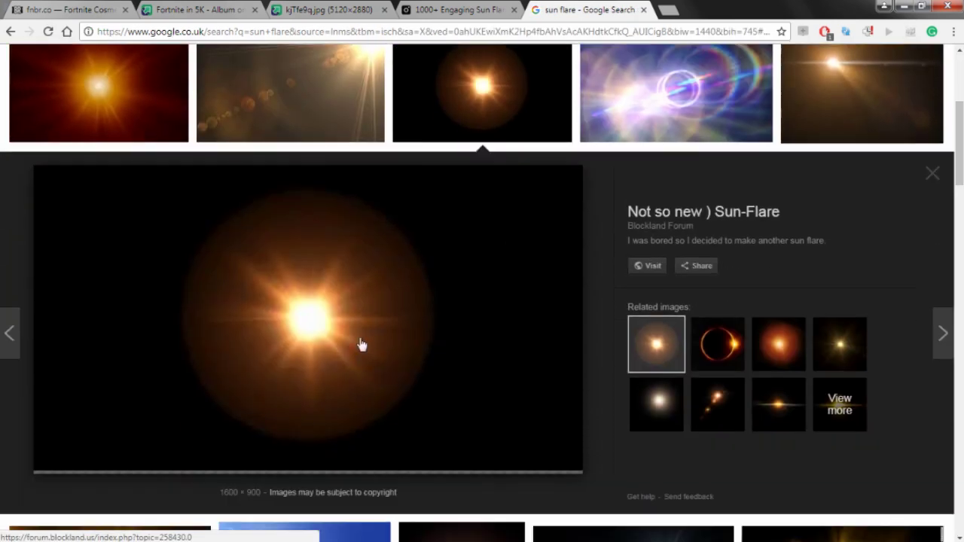
{"action": "right_click", "coordinate": [435, 305]}
{"action": "left_click", "coordinate": [497, 436]}
Return to Photoshop, paste the sun flare beneath the character and move its bright center behind the character's shoulder
{"action": "key", "text": "alt+Tab"}
{"action": "key", "text": "ctrl+v"}
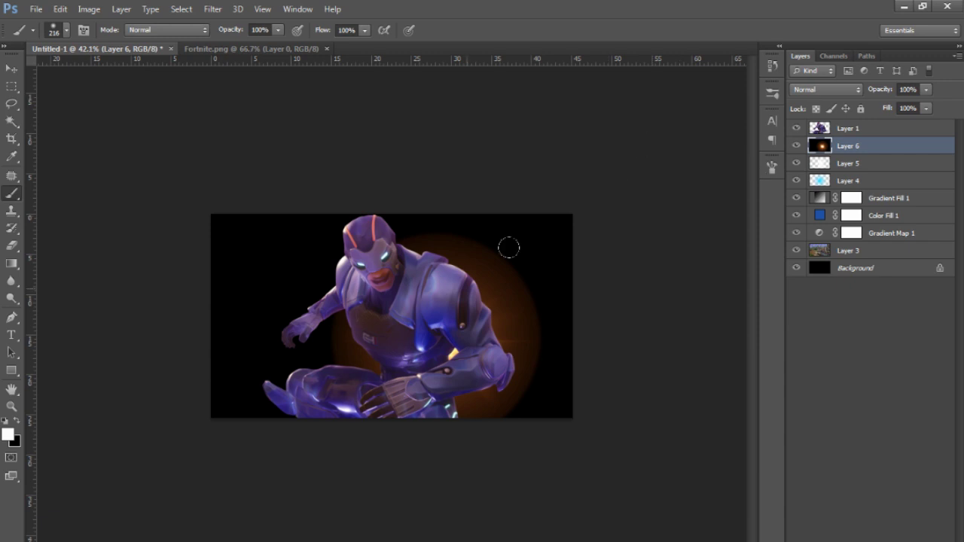
{"action": "key", "text": "v"}
{"action": "left_click_drag", "start_coordinate": [538, 295], "coordinate": [557, 244]}
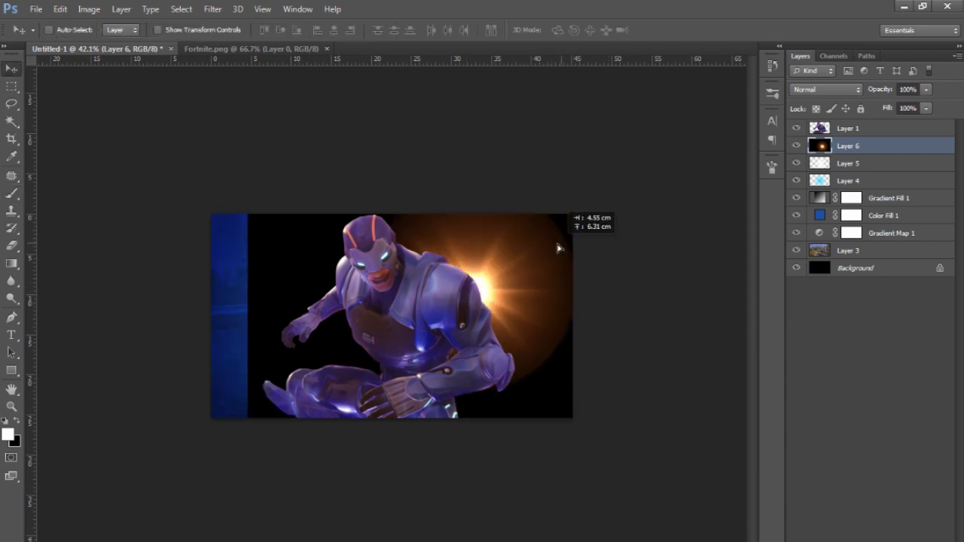
Set the flare layer's blend mode to Screen and add a Curves adjustment layer clipped to it
{"action": "left_click", "coordinate": [825, 90]}
{"action": "left_click", "coordinate": [801, 211]}
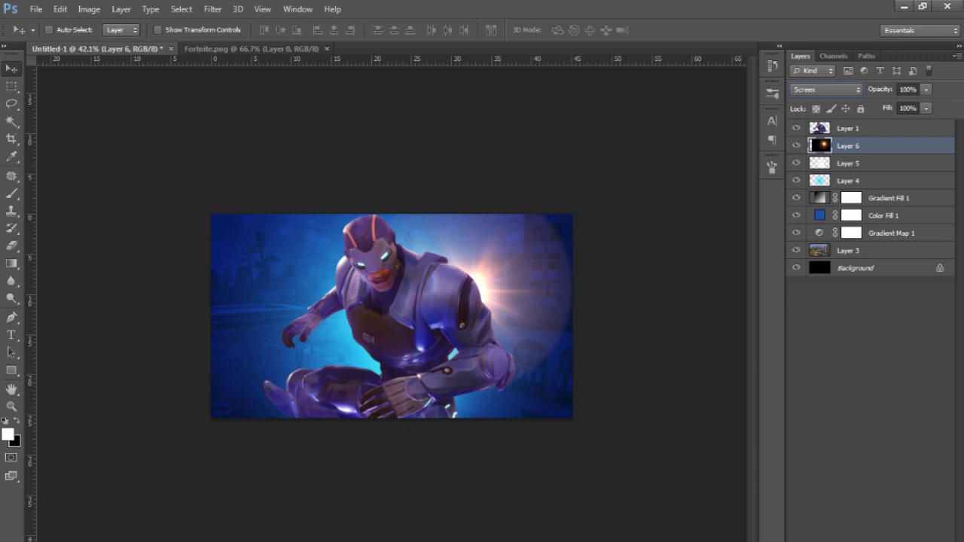
{"action": "left_click", "coordinate": [872, 541]}
{"action": "left_click", "coordinate": [834, 352]}
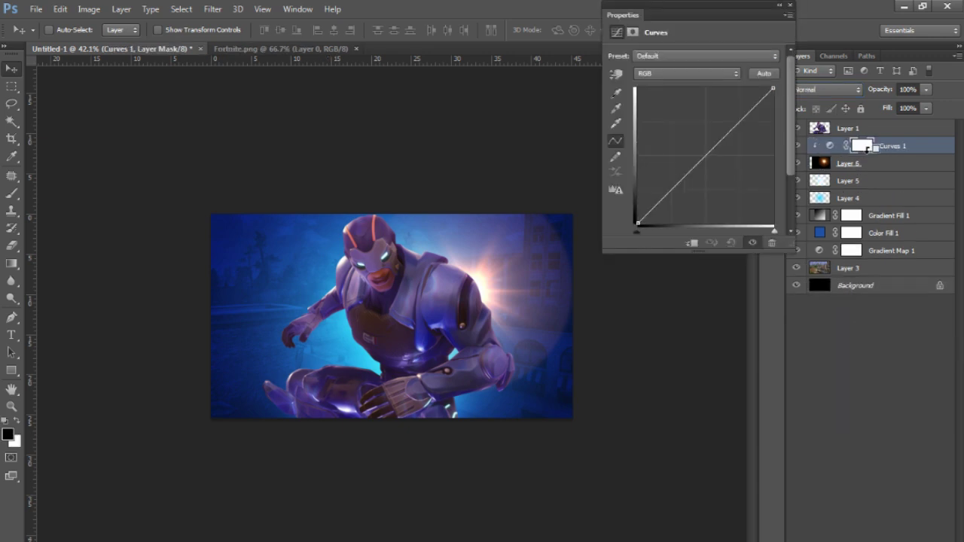
Raise the flare's contrast with an S-shaped curve and move the flare with its Curves layer beneath both glow layers
{"action": "left_click_drag", "start_coordinate": [749, 112], "coordinate": [735, 113]}
{"action": "left_click_drag", "start_coordinate": [679, 178], "coordinate": [692, 186]}
{"action": "left_click", "coordinate": [893, 145]}
{"action": "left_click", "coordinate": [851, 163], "text": "shift"}
{"action": "left_click_drag", "start_coordinate": [869, 146], "coordinate": [869, 202]}
Center the flare behind the character, scale it to about 258%, and restack it with its Curves layer directly beneath the character
{"action": "left_click_drag", "start_coordinate": [505, 305], "coordinate": [440, 318]}
{"action": "key", "text": "ctrl+t"}
{"action": "scroll", "coordinate": [615, 209], "scroll_direction": "down", "scroll_amount": 2}
{"action": "left_click_drag", "start_coordinate": [598, 207], "coordinate": [923, 25]}
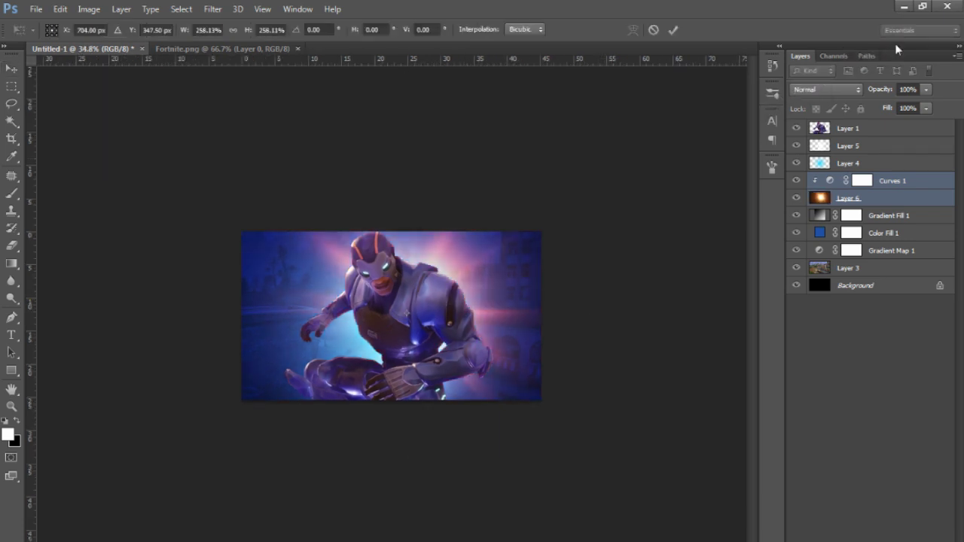
{"action": "left_click", "coordinate": [673, 29]}
{"action": "key", "text": "ctrl+plus"}
{"action": "left_click_drag", "start_coordinate": [848, 194], "coordinate": [866, 147]}
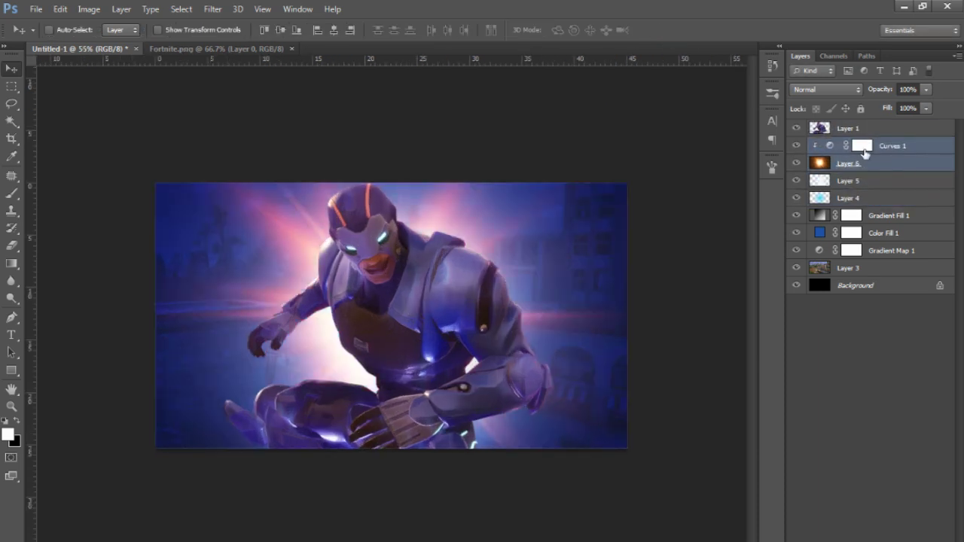
Add a Hue/Saturation adjustment clipped to the flare layer and set its hue to +178
{"action": "left_click", "coordinate": [827, 169]}
{"action": "scroll", "coordinate": [465, 279], "scroll_direction": "up", "scroll_amount": 1}
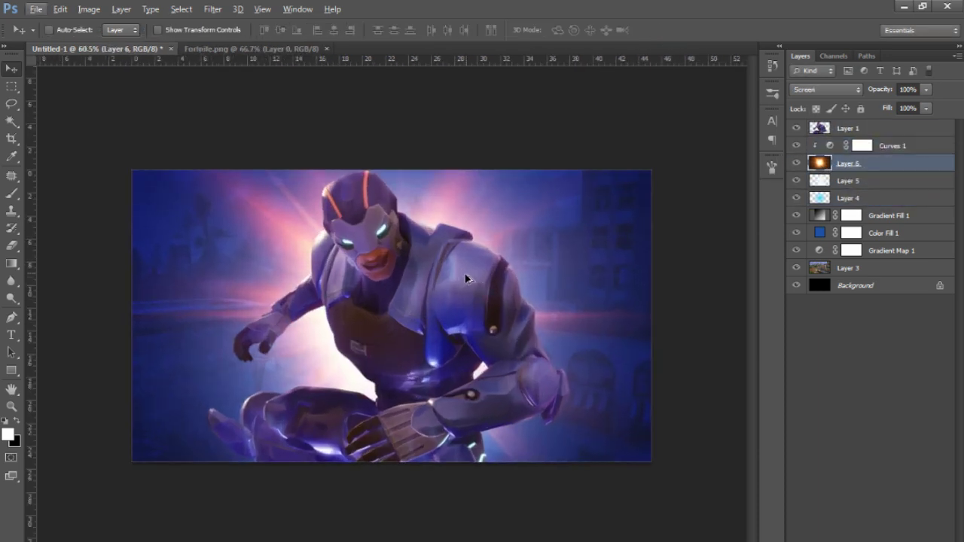
{"action": "left_click", "coordinate": [873, 541]}
{"action": "left_click", "coordinate": [866, 400]}
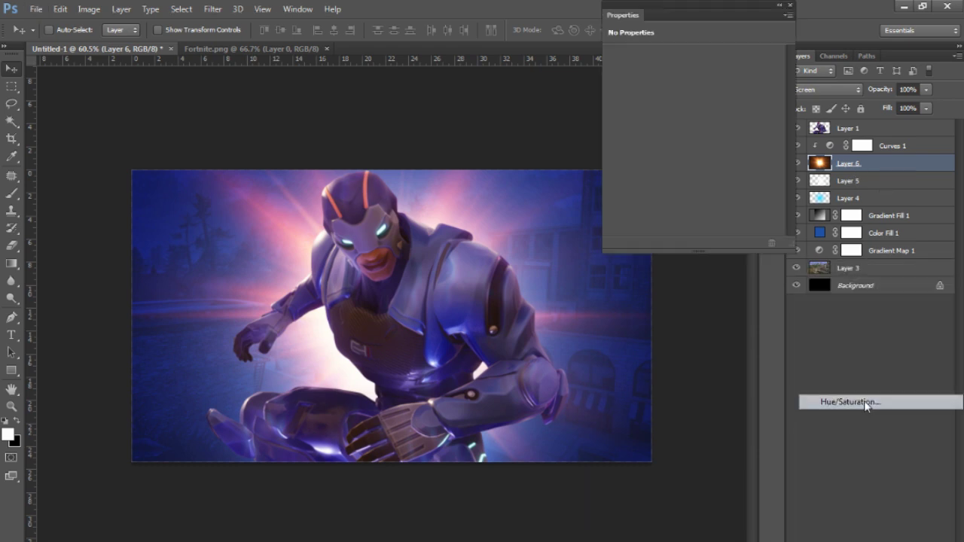
{"action": "left_click_drag", "start_coordinate": [694, 105], "coordinate": [777, 92]}
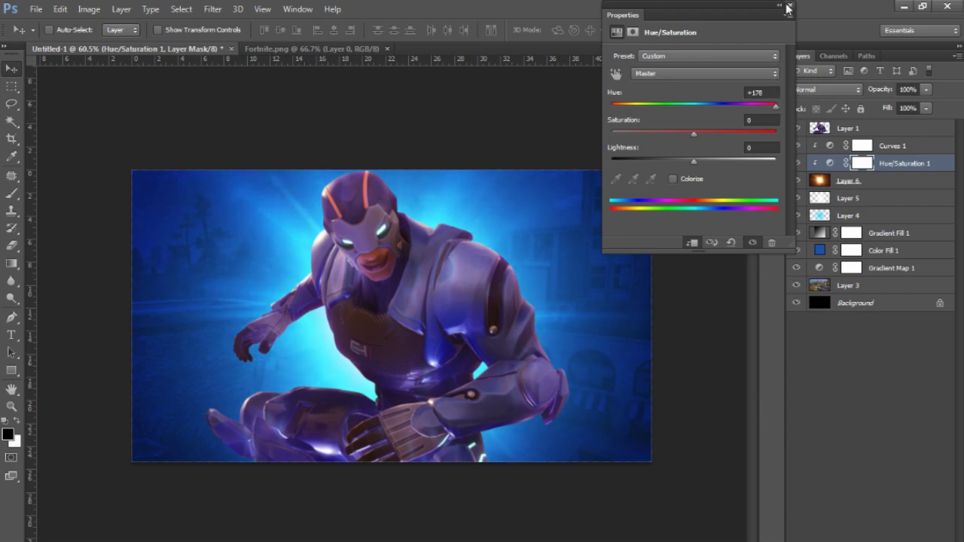
{"action": "left_click", "coordinate": [790, 6]}
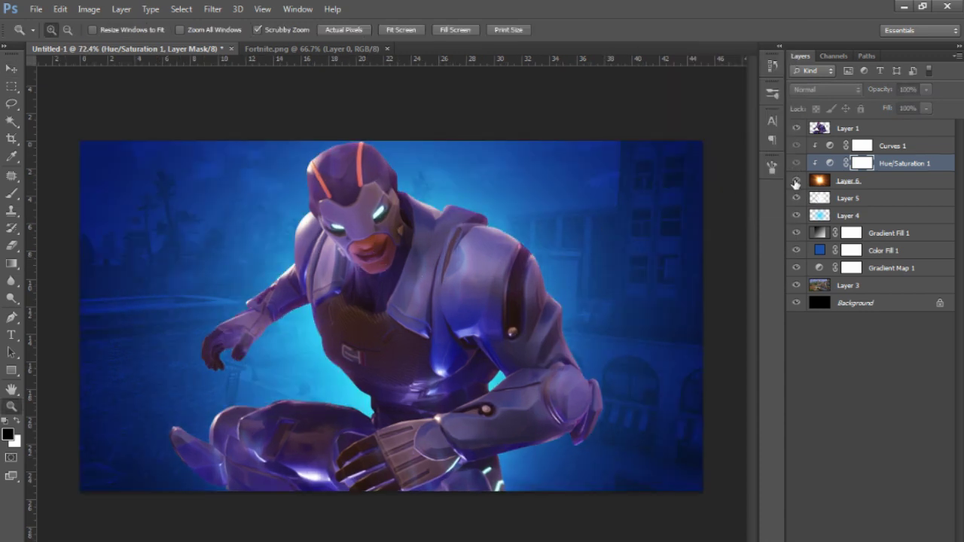
Compare the composition with the flare hidden and shown
{"action": "left_click", "coordinate": [796, 183]}
{"action": "left_click", "coordinate": [430, 293], "text": "alt"}
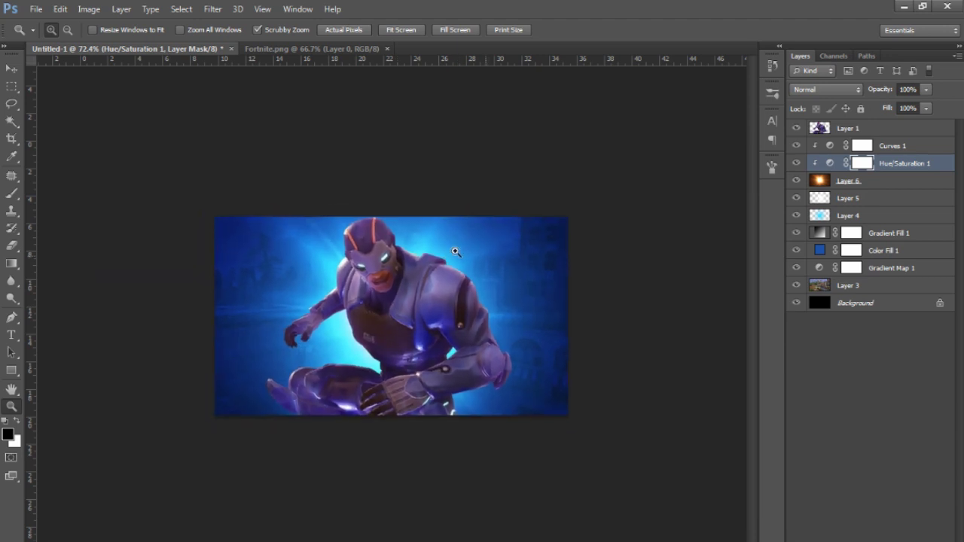
{"action": "left_click", "coordinate": [455, 251]}
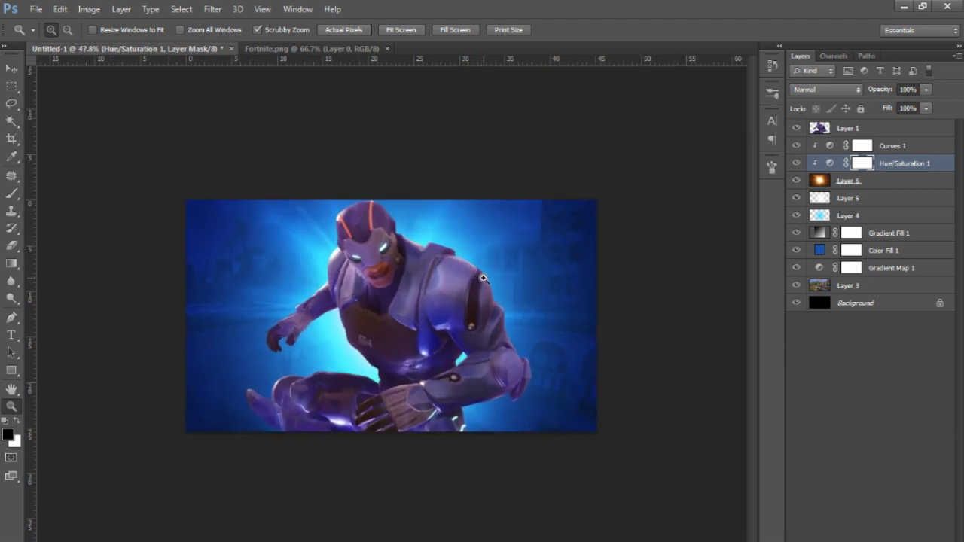
{"action": "left_click", "coordinate": [797, 182]}
Add an Inner Glow effect to the character layer with Overlay blending and 100% opacity
{"action": "left_click", "coordinate": [887, 133]}
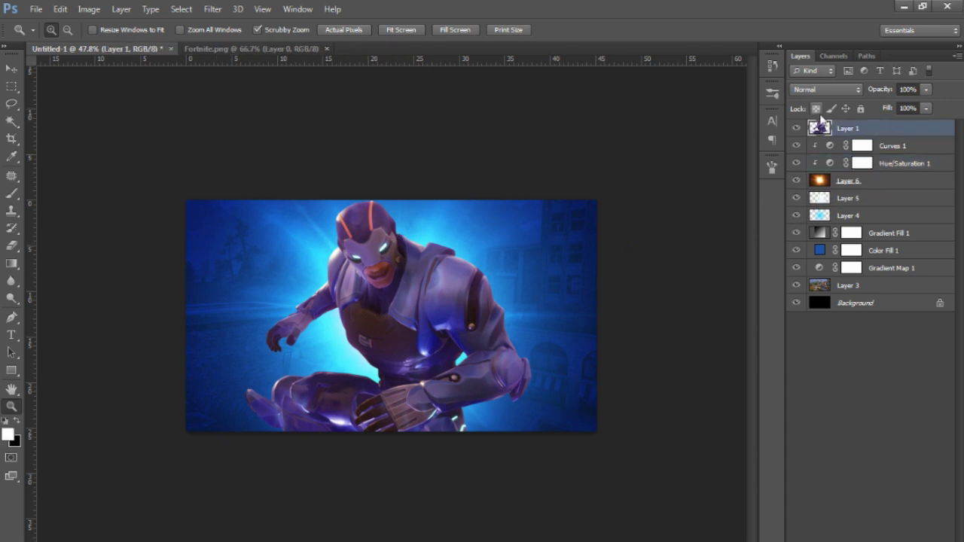
{"action": "left_click_drag", "start_coordinate": [431, 269], "coordinate": [670, 187]}
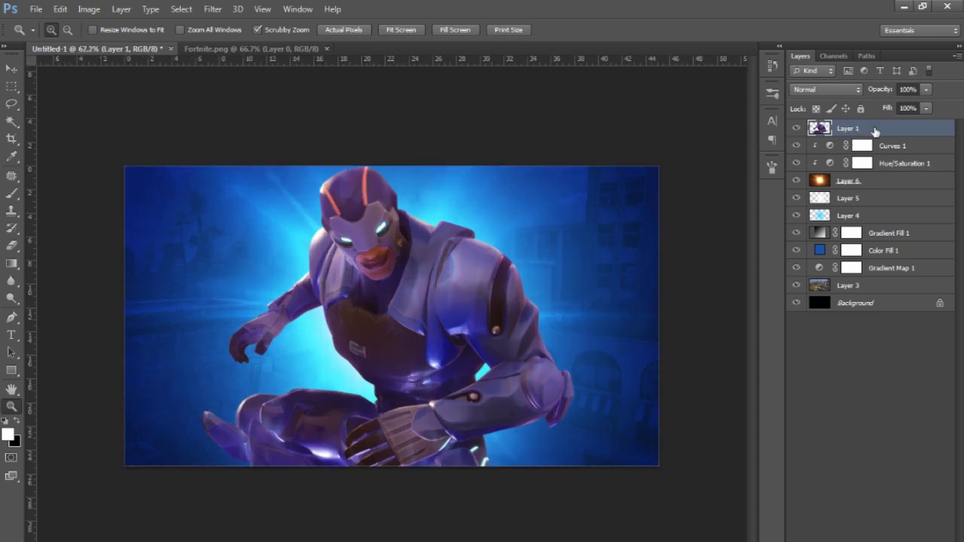
{"action": "double_click", "coordinate": [874, 131]}
{"action": "left_click", "coordinate": [566, 297]}
{"action": "left_click", "coordinate": [770, 226]}
{"action": "left_click", "coordinate": [742, 211]}
{"action": "left_click", "coordinate": [735, 384]}
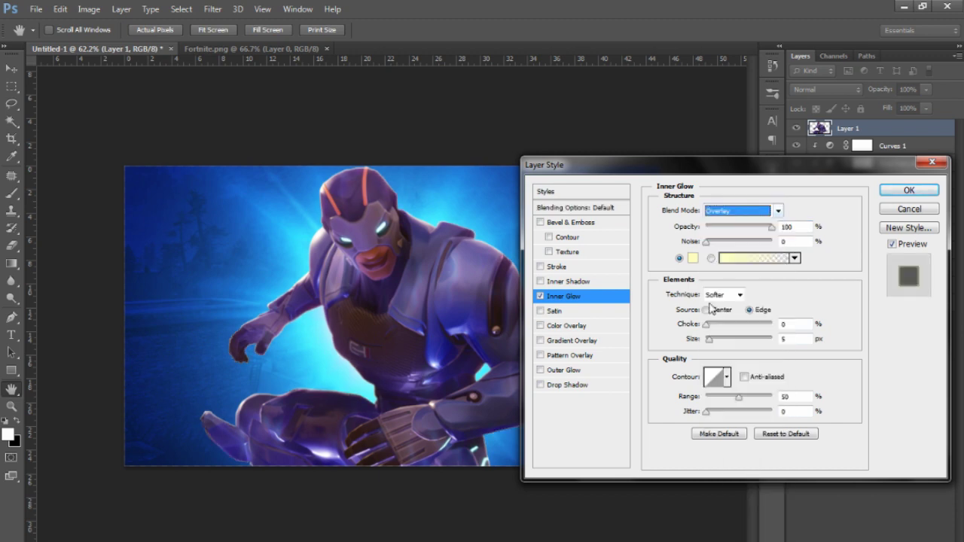
Make the inner glow white and enlarge its size so it spreads inward from the character's edges
{"action": "left_click", "coordinate": [693, 258]}
{"action": "left_click_drag", "start_coordinate": [686, 370], "coordinate": [589, 369]}
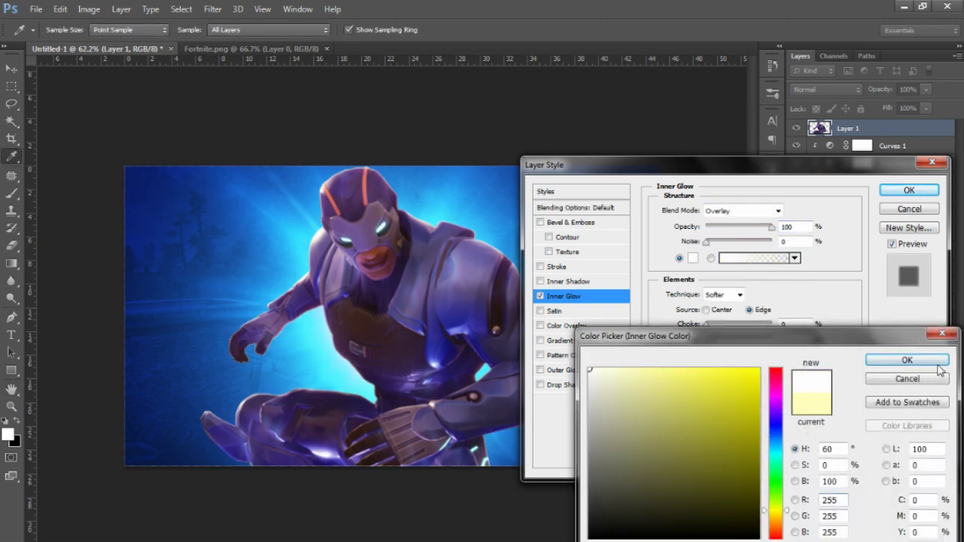
{"action": "left_click", "coordinate": [937, 363]}
{"action": "left_click_drag", "start_coordinate": [707, 338], "coordinate": [714, 338]}
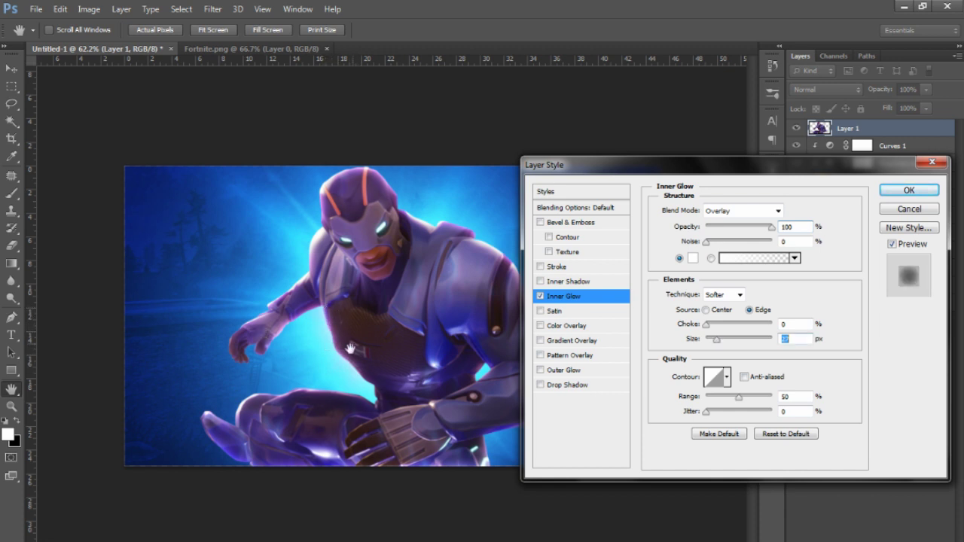
{"action": "left_click_drag", "start_coordinate": [717, 344], "coordinate": [719, 344]}
Add an Inner Shadow in Screen mode with cyan sampled from the background glow, distance 0 px and size 46 px
{"action": "left_click", "coordinate": [567, 282]}
{"action": "left_click", "coordinate": [753, 211]}
{"action": "left_click", "coordinate": [721, 332]}
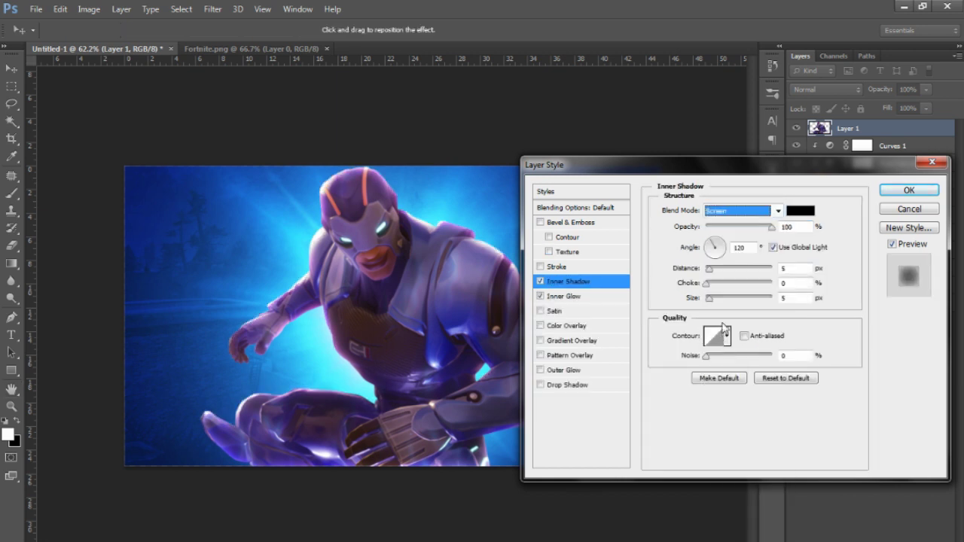
{"action": "left_click", "coordinate": [800, 211]}
{"action": "left_click", "coordinate": [445, 212]}
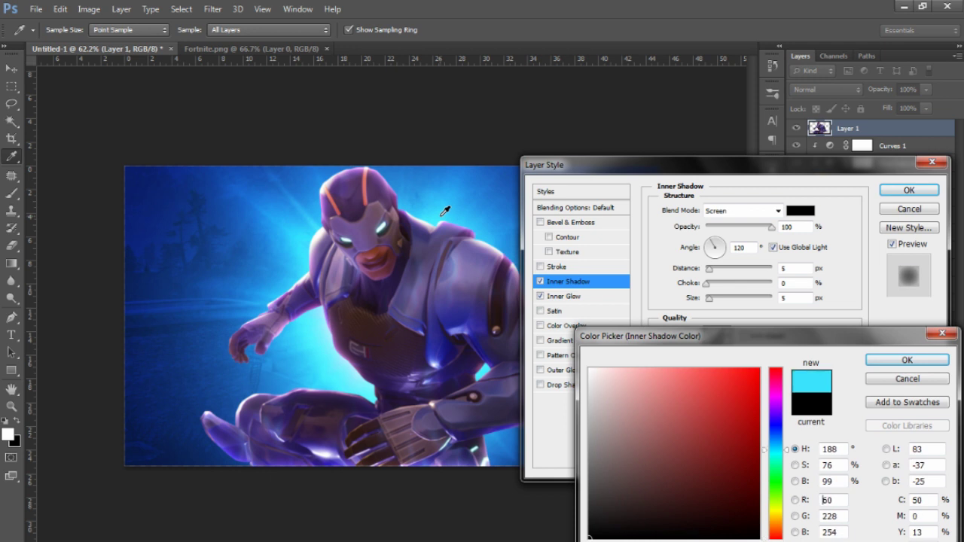
{"action": "left_click", "coordinate": [931, 364]}
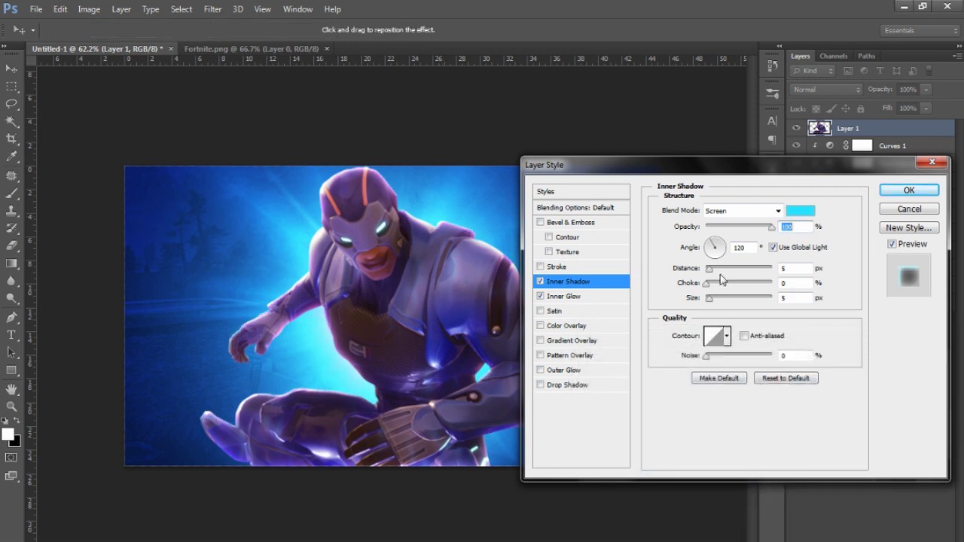
{"action": "left_click_drag", "start_coordinate": [709, 269], "coordinate": [719, 298]}
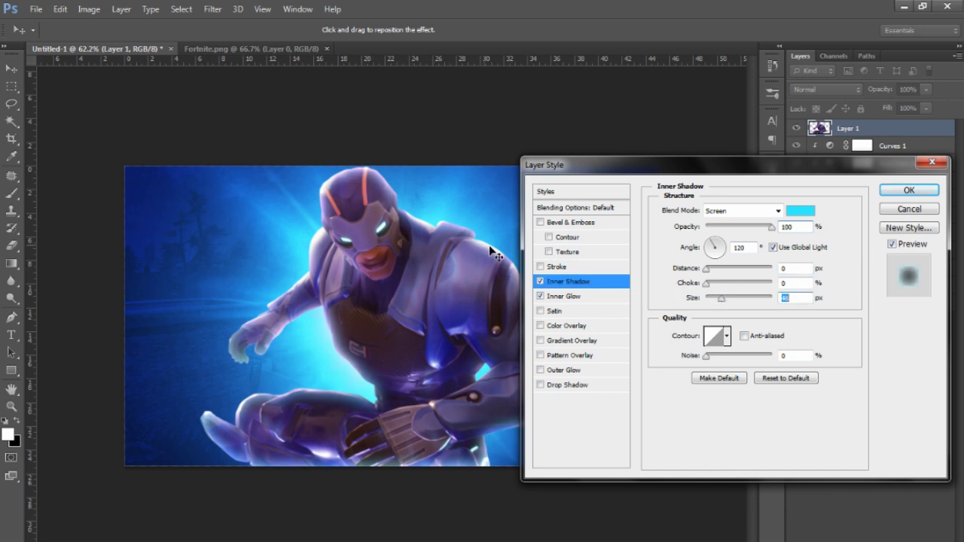
{"action": "left_click", "coordinate": [925, 194]}
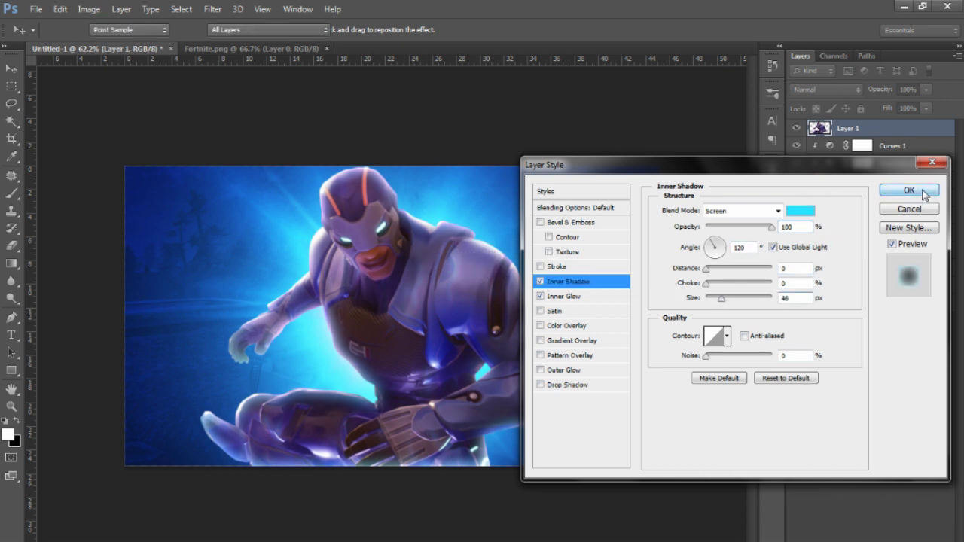
Convert the character's Inner Shadow and Inner Glow effects into separate clipped layers
{"action": "key", "text": "z"}
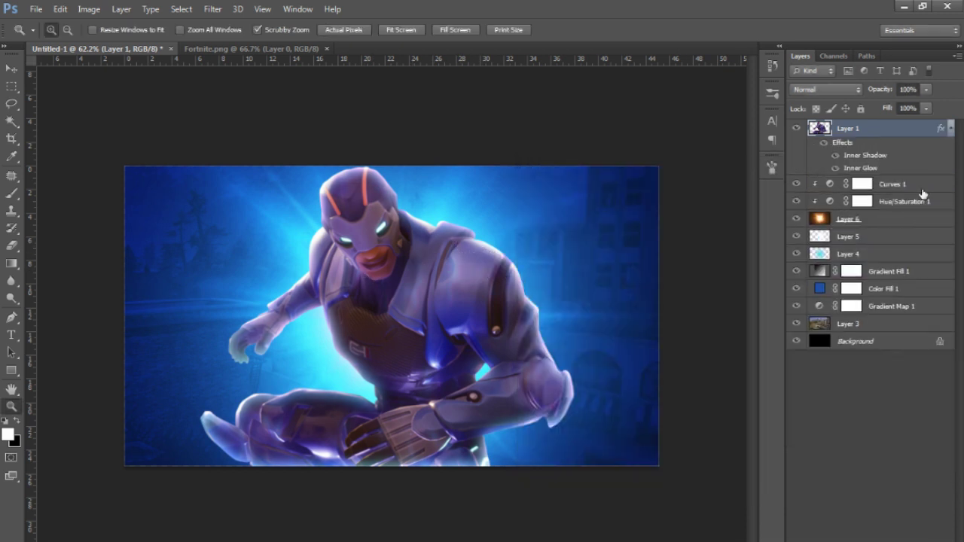
{"action": "right_click", "coordinate": [864, 161]}
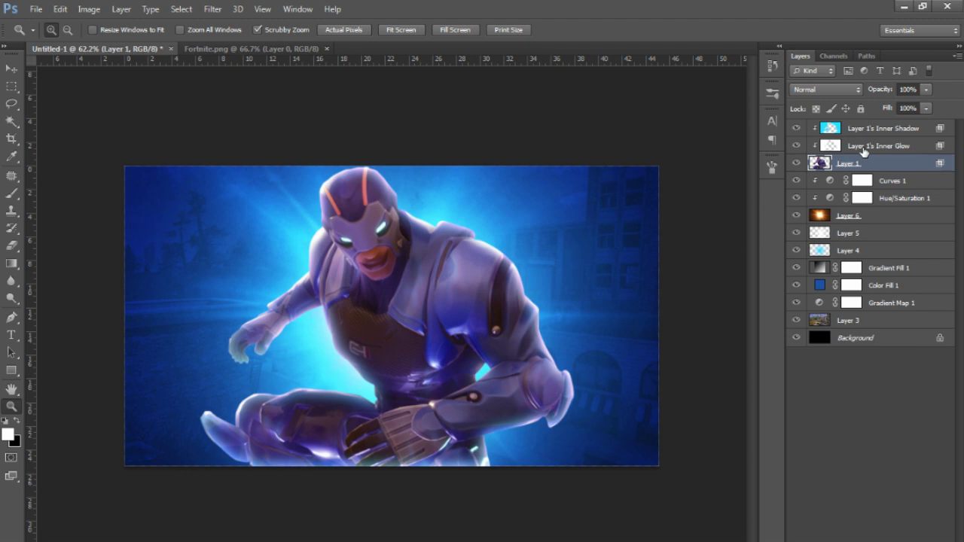
{"action": "left_click", "coordinate": [864, 148]}
Hide the Inner Glow and Inner Shadow layers by giving each a black layer mask
{"action": "left_click", "coordinate": [886, 133]}
{"action": "key", "text": "alt+bracketleft"}
{"action": "key", "text": "alt"}
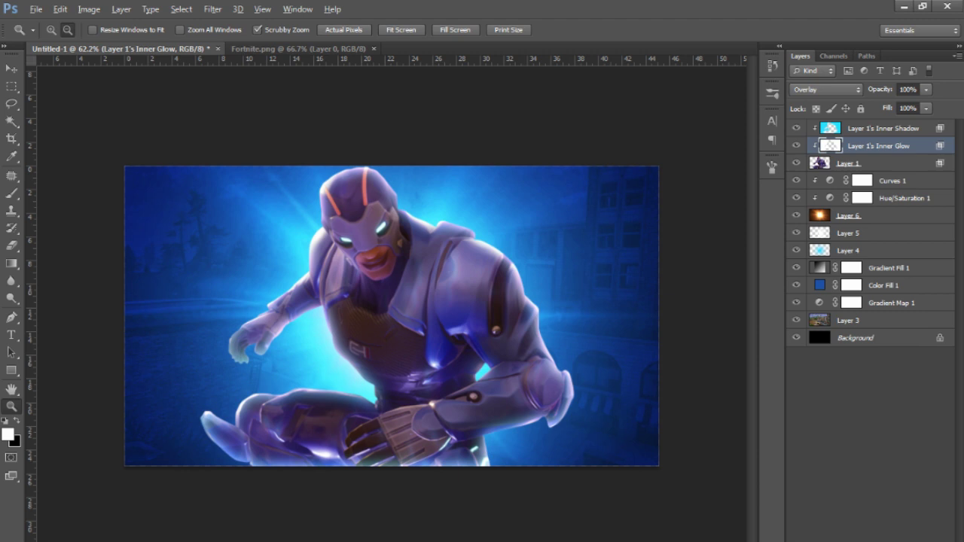
{"action": "left_click", "coordinate": [833, 536], "text": "alt"}
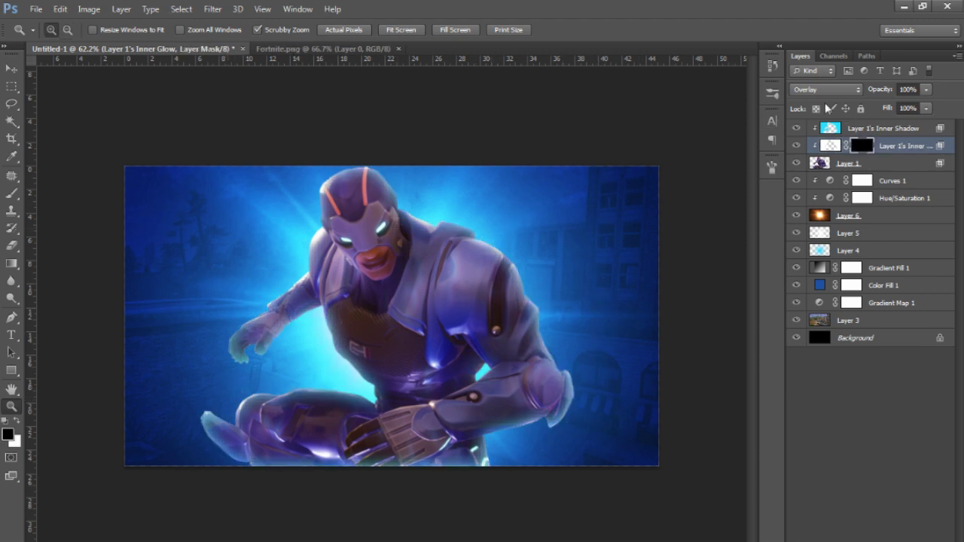
{"action": "left_click", "coordinate": [866, 133]}
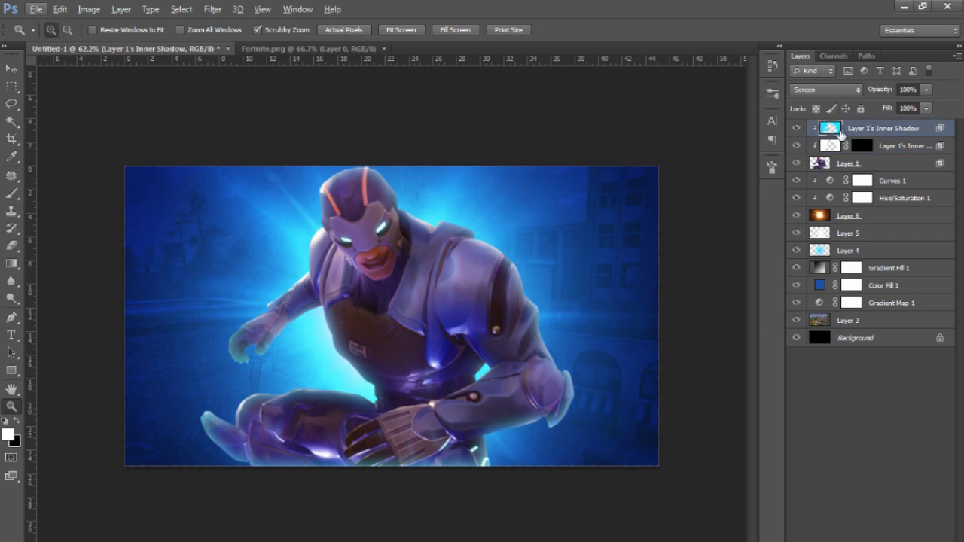
{"action": "left_click_drag", "start_coordinate": [862, 145], "coordinate": [862, 128]}
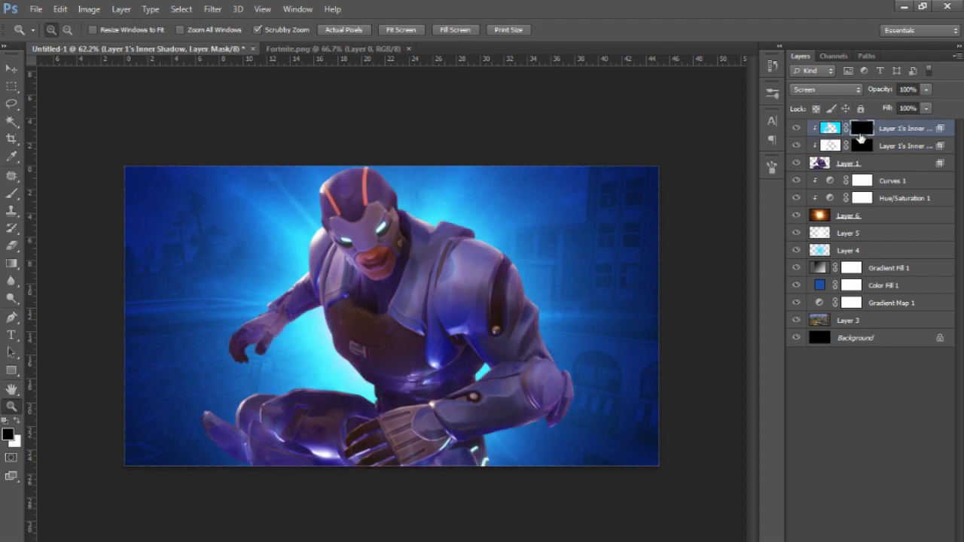
Paint white on the Inner Shadow mask with a large soft brush around the shoulder, torso and outstretched arm, toning down the hand with black
{"action": "key", "text": "b"}
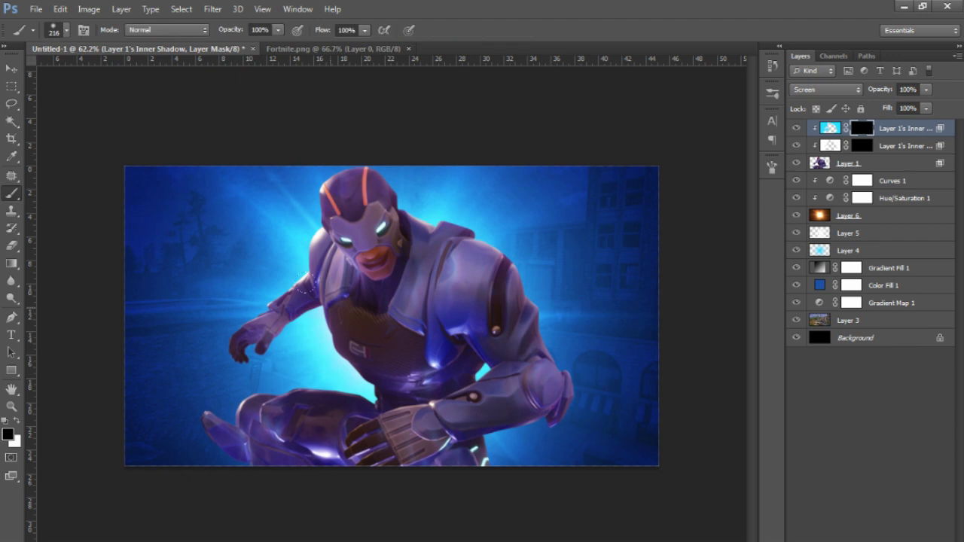
{"action": "key", "text": "x"}
{"action": "right_click", "coordinate": [331, 311], "text": "alt"}
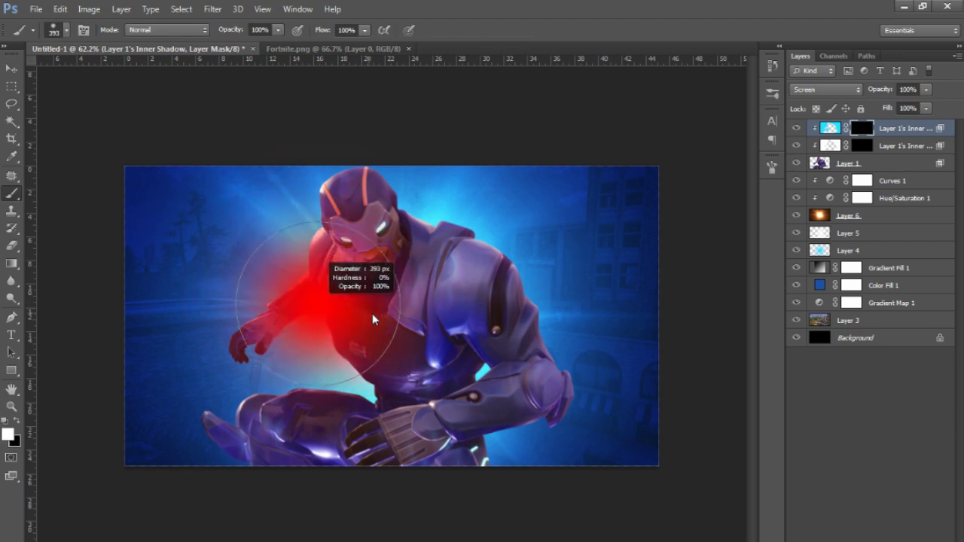
{"action": "left_click", "coordinate": [335, 305]}
{"action": "left_click", "coordinate": [527, 301]}
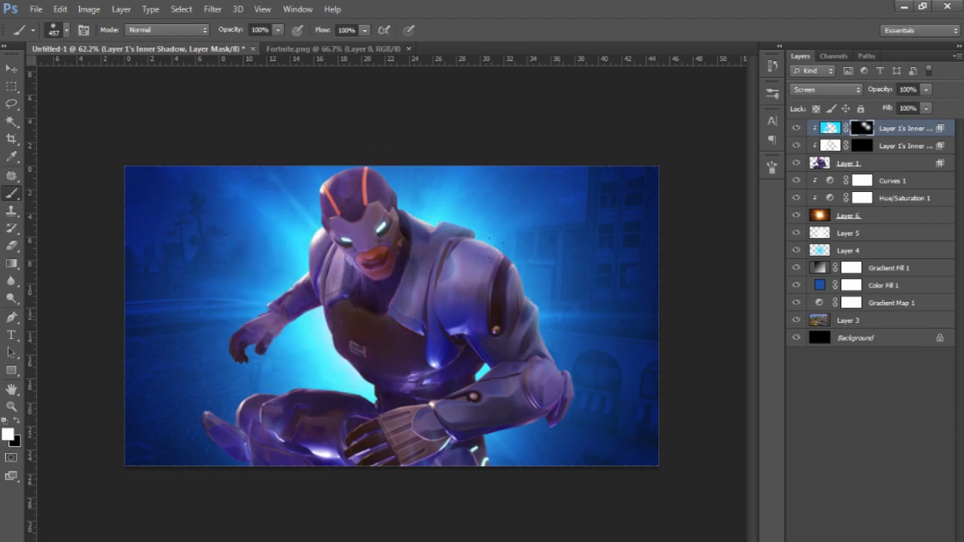
{"action": "left_click", "coordinate": [399, 303]}
{"action": "left_click", "coordinate": [350, 352]}
{"action": "left_click", "coordinate": [282, 299]}
{"action": "left_click", "coordinate": [249, 339]}
{"action": "key", "text": "x"}
{"action": "left_click_drag", "start_coordinate": [281, 322], "coordinate": [212, 331]}
{"action": "left_click", "coordinate": [226, 324]}
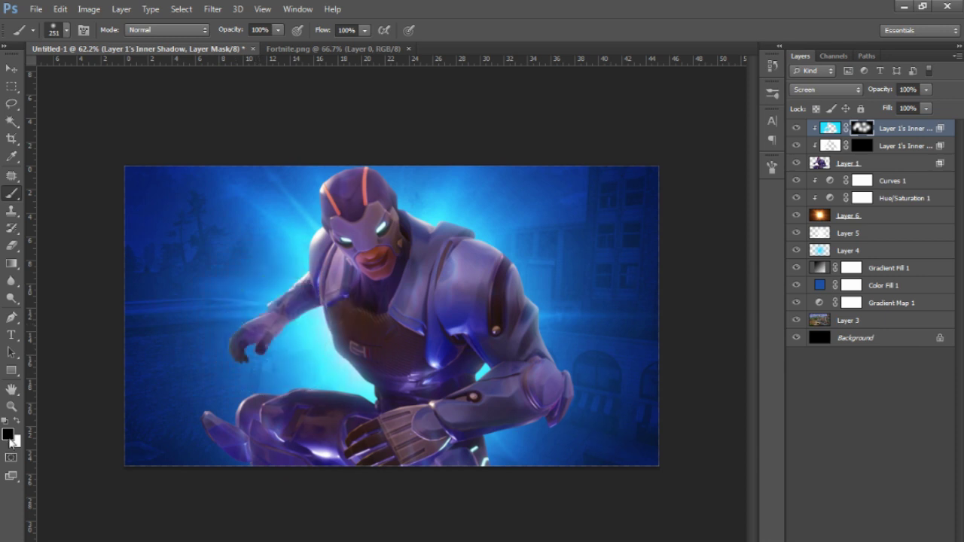
Refine the Inner Shadow mask around the foot, legs and bent elbow, alternating between white and black paint
{"action": "key", "text": "x"}
{"action": "left_click", "coordinate": [205, 442]}
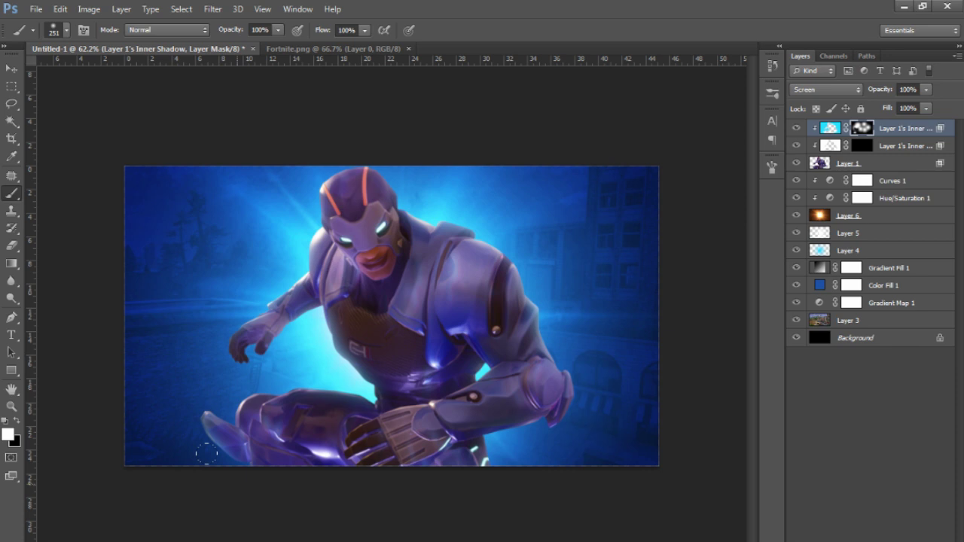
{"action": "left_click", "coordinate": [252, 468]}
{"action": "key", "text": "x"}
{"action": "left_click", "coordinate": [192, 439]}
{"action": "key", "text": "x"}
{"action": "left_click", "coordinate": [488, 460]}
{"action": "left_click", "coordinate": [542, 421]}
{"action": "key", "text": "x"}
{"action": "key", "text": "x"}
{"action": "left_click", "coordinate": [553, 426]}
{"action": "key", "text": "x"}
{"action": "left_click", "coordinate": [558, 369]}
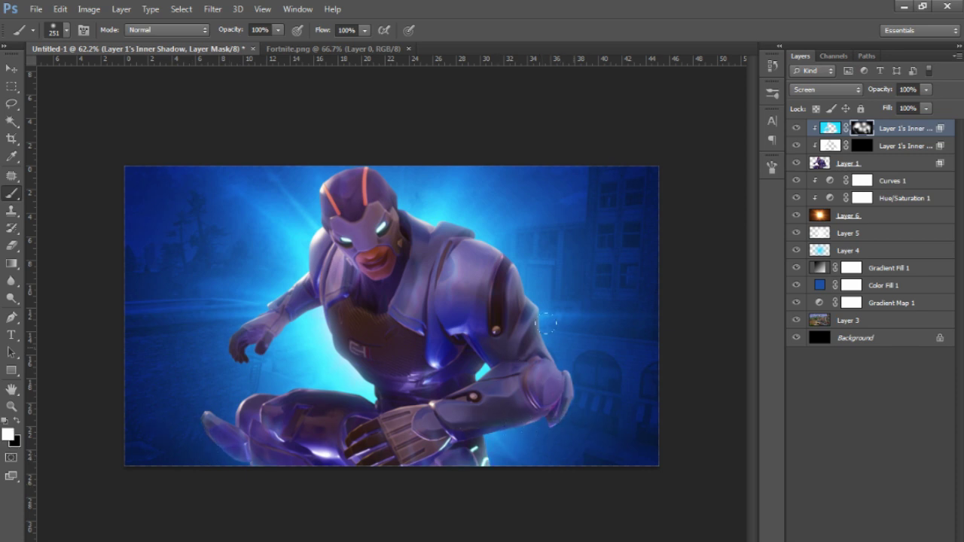
Move the Inner Glow layer above the Inner Shadow layer and select its mask for painting
{"action": "scroll", "coordinate": [559, 369], "scroll_direction": "up", "scroll_amount": 1}
{"action": "left_click_drag", "start_coordinate": [897, 152], "coordinate": [895, 125]}
{"action": "left_click", "coordinate": [854, 131]}
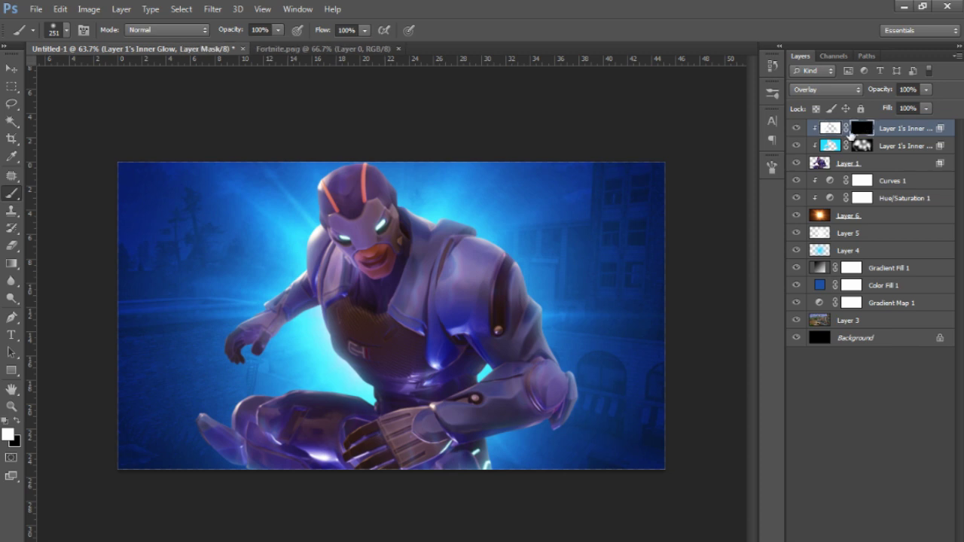
Paint white on the Inner Glow mask with a soft brush of about 327 px along the shoulder, elbow, torso and outstretched arm
{"action": "left_click_drag", "start_coordinate": [437, 223], "coordinate": [534, 273]}
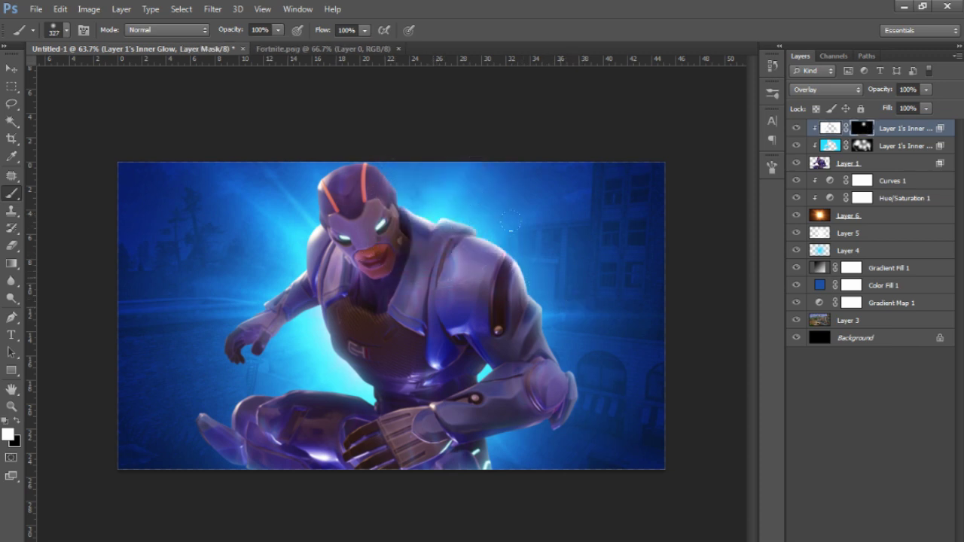
{"action": "left_click", "coordinate": [548, 340]}
{"action": "left_click", "coordinate": [518, 360]}
{"action": "left_click", "coordinate": [338, 364]}
{"action": "left_click", "coordinate": [299, 303]}
{"action": "scroll", "coordinate": [421, 362], "scroll_direction": "down", "scroll_amount": 3}
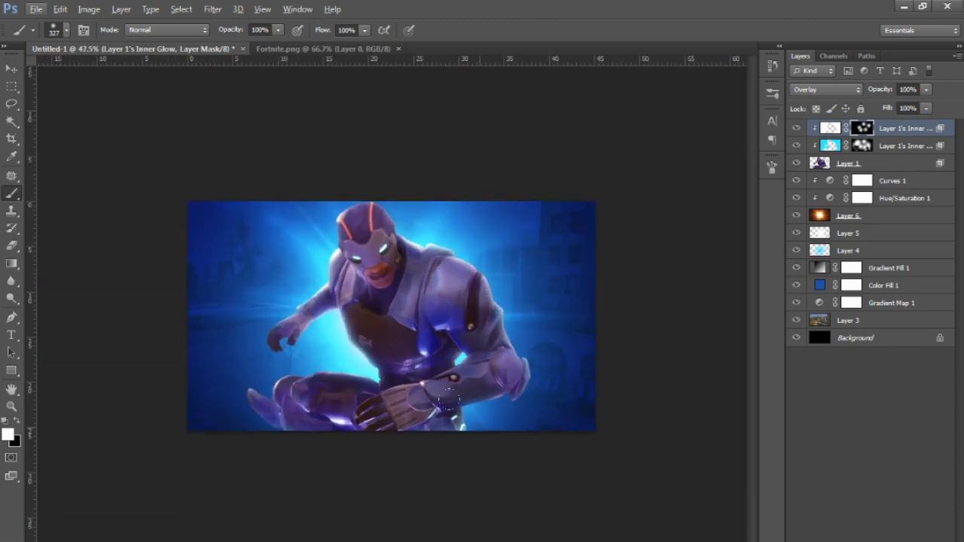
{"action": "key", "text": "x"}
{"action": "key", "text": "x"}
{"action": "key", "text": "x"}
{"action": "scroll", "coordinate": [395, 318], "scroll_direction": "down", "scroll_amount": 2}
{"action": "scroll", "coordinate": [396, 317], "scroll_direction": "up", "scroll_amount": 3}
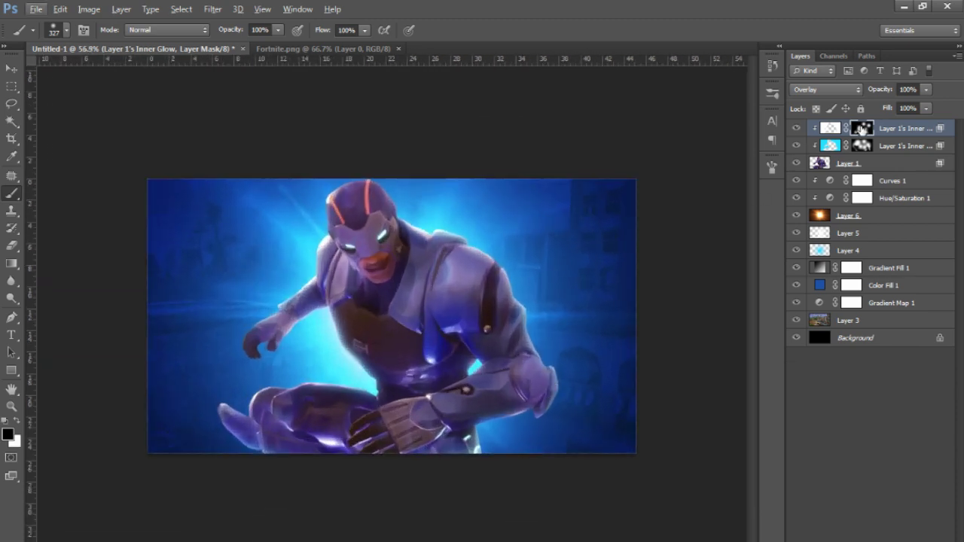
{"action": "key", "text": "z"}
{"action": "scroll", "coordinate": [390, 318], "scroll_direction": "up", "scroll_amount": 1}
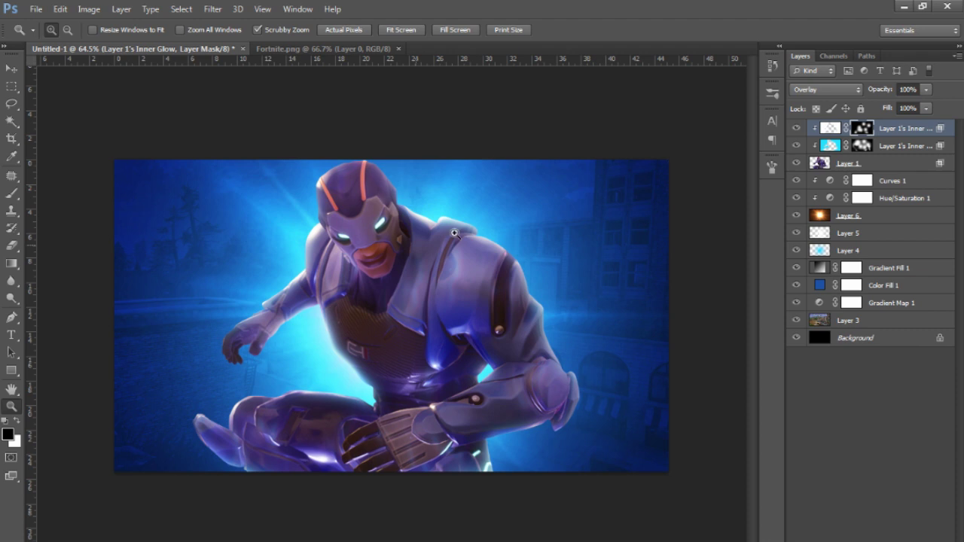
Add a Curves adjustment clipped to the character and shape its RGB curve with raised highlights and slightly lowered shadows
{"action": "scroll", "coordinate": [505, 271], "scroll_direction": "down", "scroll_amount": 2}
{"action": "scroll", "coordinate": [449, 284], "scroll_direction": "up", "scroll_amount": 1}
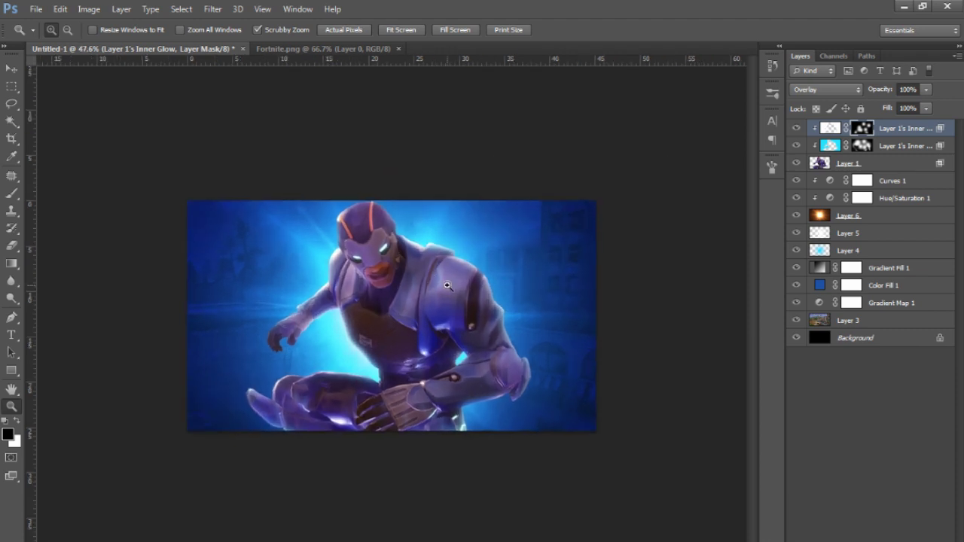
{"action": "scroll", "coordinate": [447, 285], "scroll_direction": "up", "scroll_amount": 1}
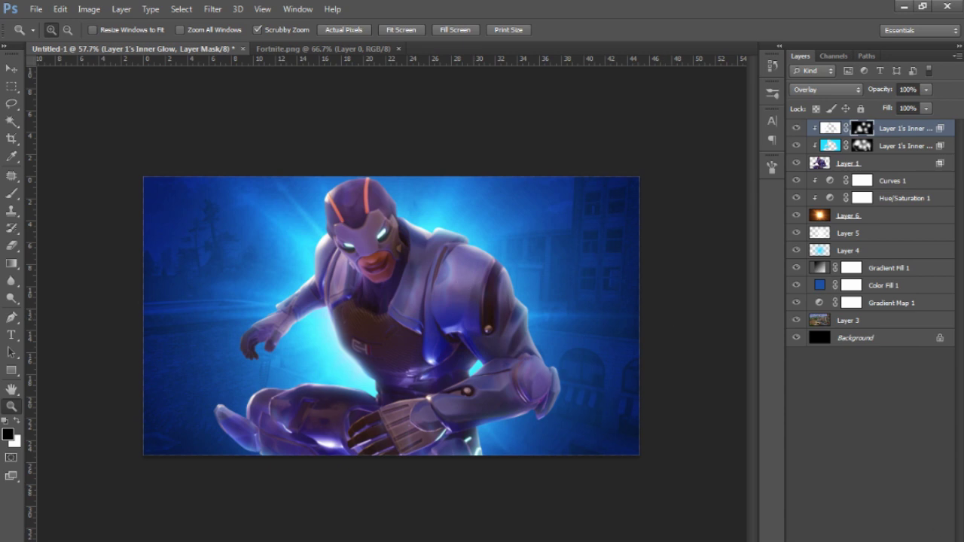
{"action": "left_click", "coordinate": [891, 533]}
{"action": "left_click", "coordinate": [832, 354]}
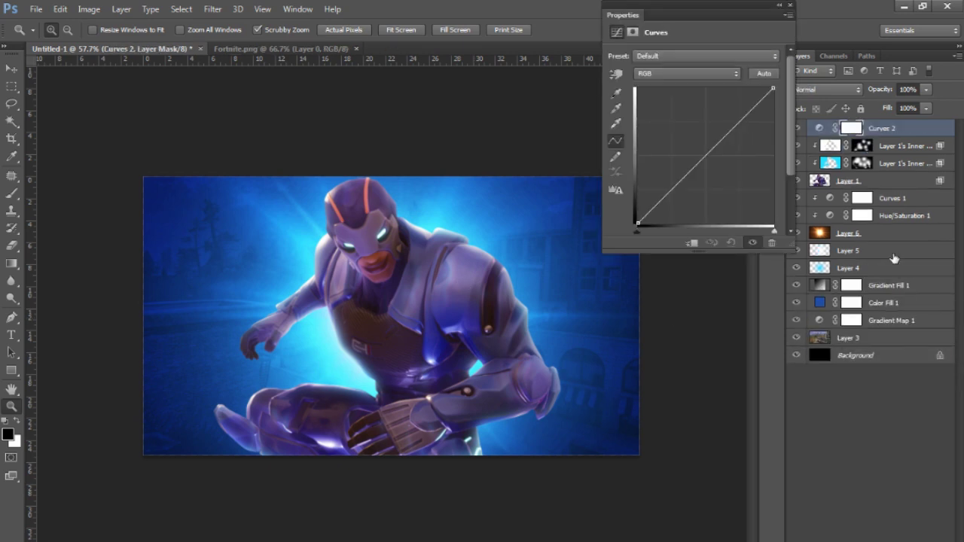
{"action": "left_click", "coordinate": [907, 136], "text": "alt"}
{"action": "mouse_move", "coordinate": [755, 112]}
{"action": "left_mouse_down"}
{"action": "mouse_move", "coordinate": [737, 98]}
{"action": "mouse_move", "coordinate": [741, 106]}
{"action": "left_mouse_up"}
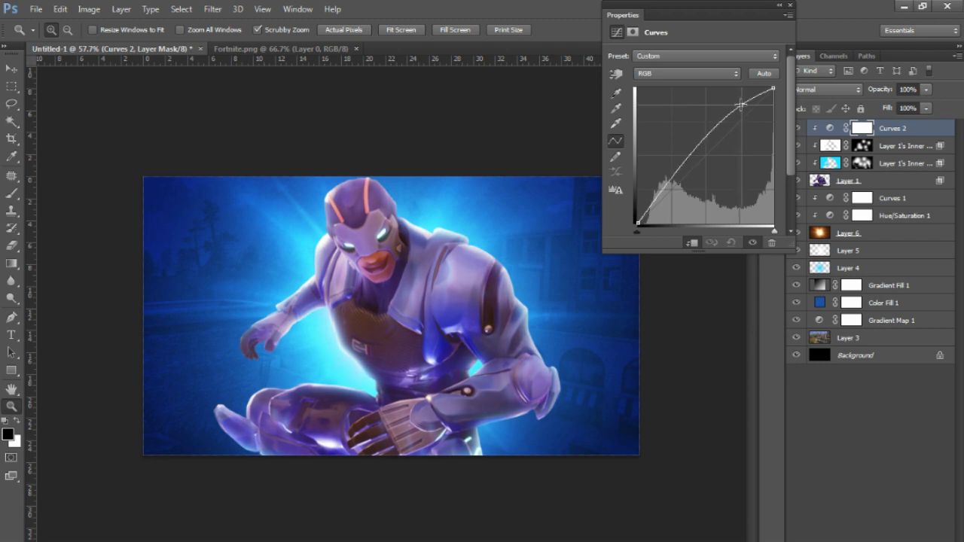
{"action": "left_click_drag", "start_coordinate": [676, 179], "coordinate": [667, 188]}
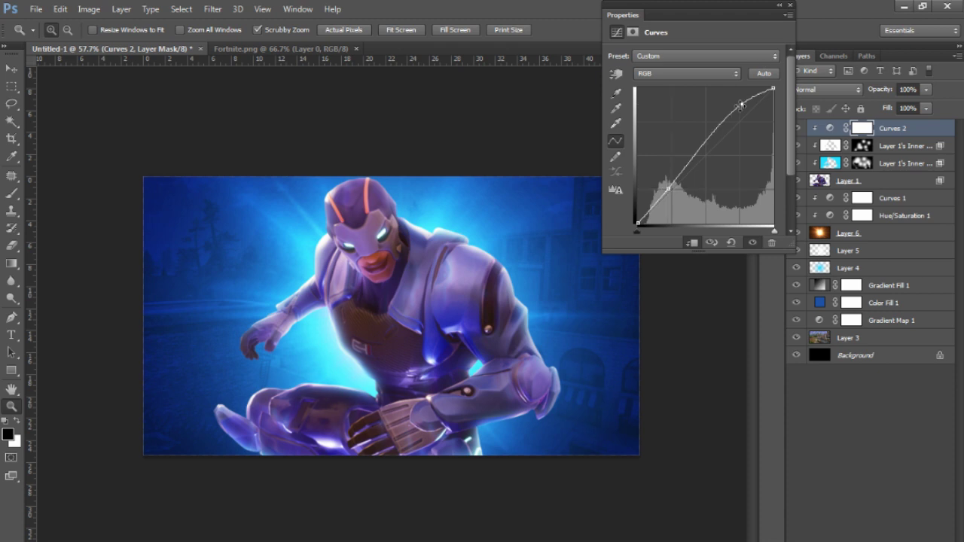
{"action": "left_click_drag", "start_coordinate": [740, 105], "coordinate": [737, 105]}
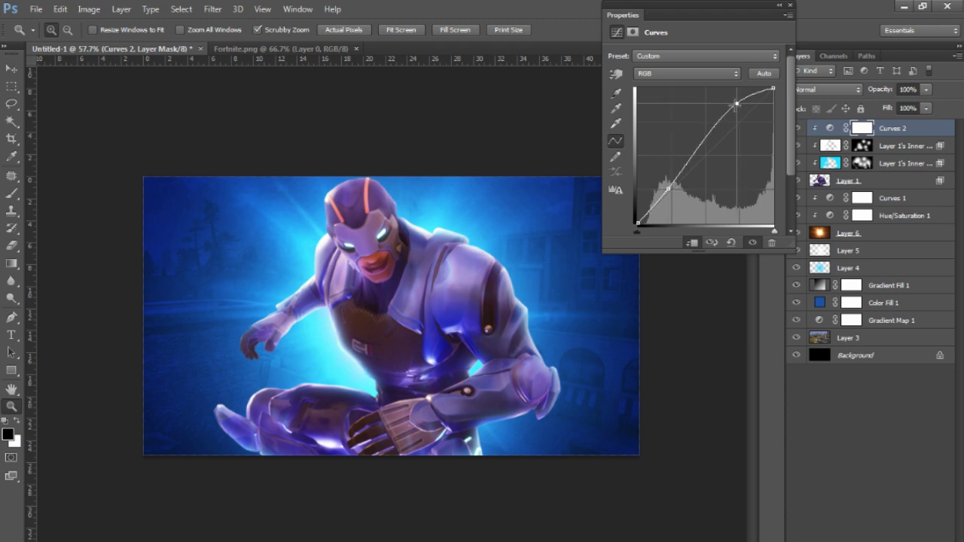
Add a Color Balance adjustment clipped to the character, shifting the midtones to about -16 Cyan-Red and +12 Yellow-Blue
{"action": "left_click", "coordinate": [866, 539]}
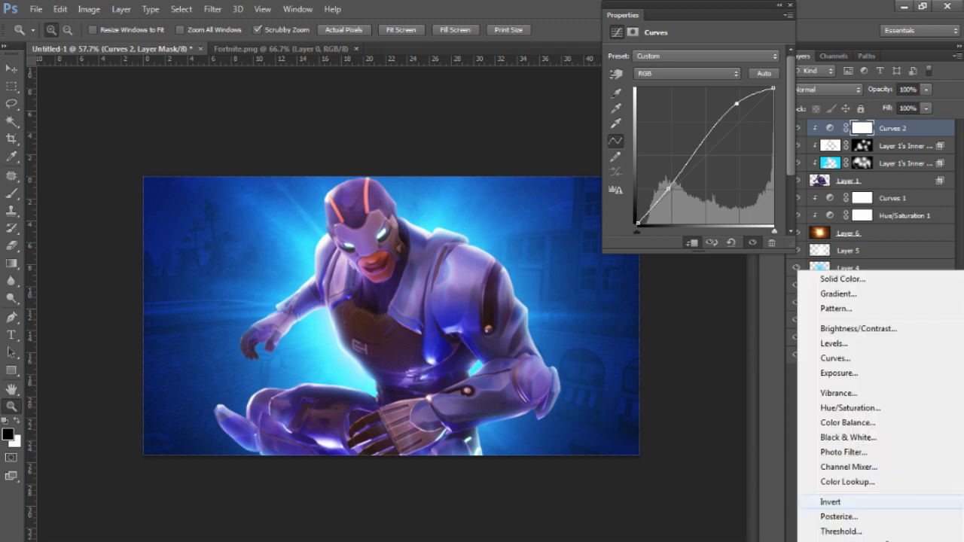
{"action": "left_click", "coordinate": [851, 420]}
{"action": "left_click_drag", "start_coordinate": [674, 136], "coordinate": [679, 134]}
{"action": "left_click_drag", "start_coordinate": [669, 90], "coordinate": [660, 86]}
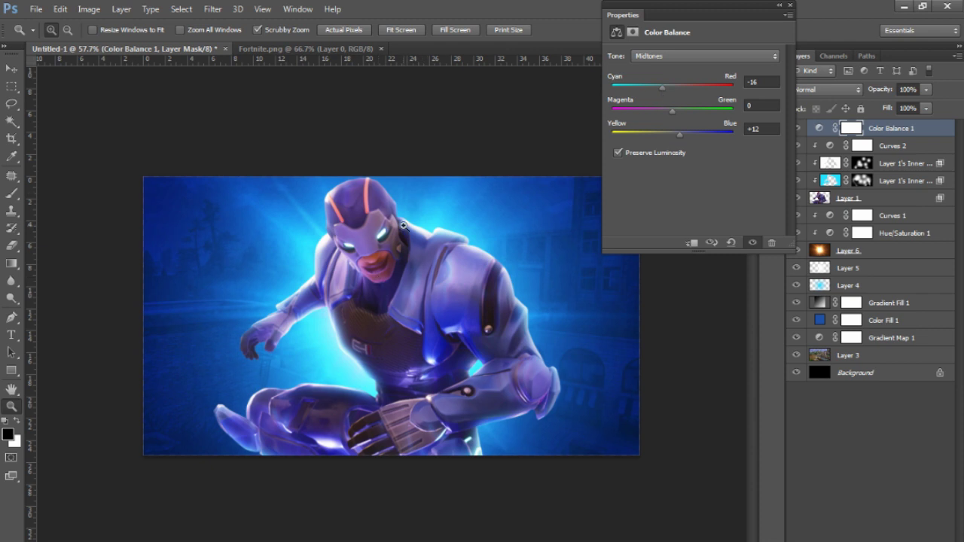
{"action": "left_click", "coordinate": [913, 131], "text": "alt"}
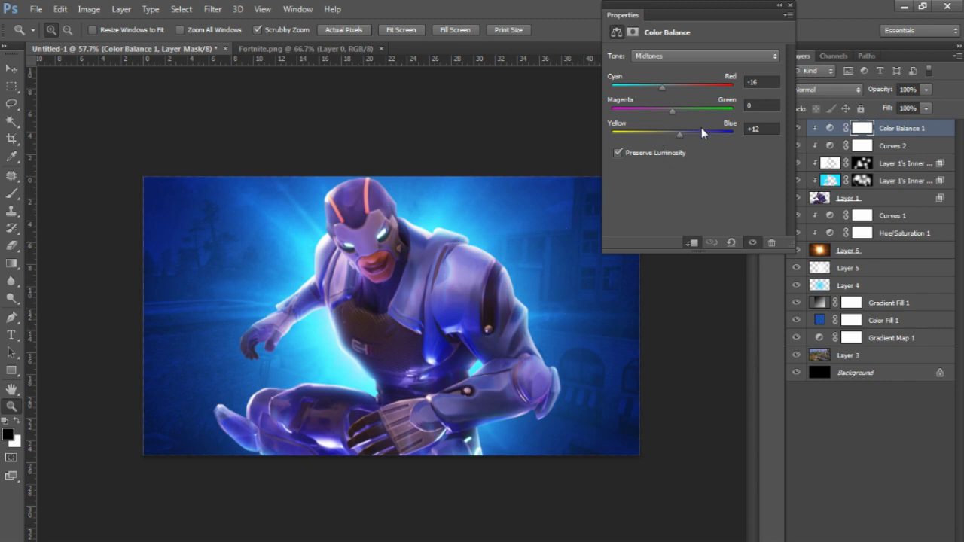
{"action": "left_click_drag", "start_coordinate": [682, 135], "coordinate": [680, 136]}
{"action": "left_click_drag", "start_coordinate": [661, 83], "coordinate": [658, 82]}
Shift the Color Balance shadows toward cyan and to +18 Yellow-Blue, and nudge the highlights slightly toward cyan and blue
{"action": "left_click", "coordinate": [662, 56]}
{"action": "left_click", "coordinate": [663, 67]}
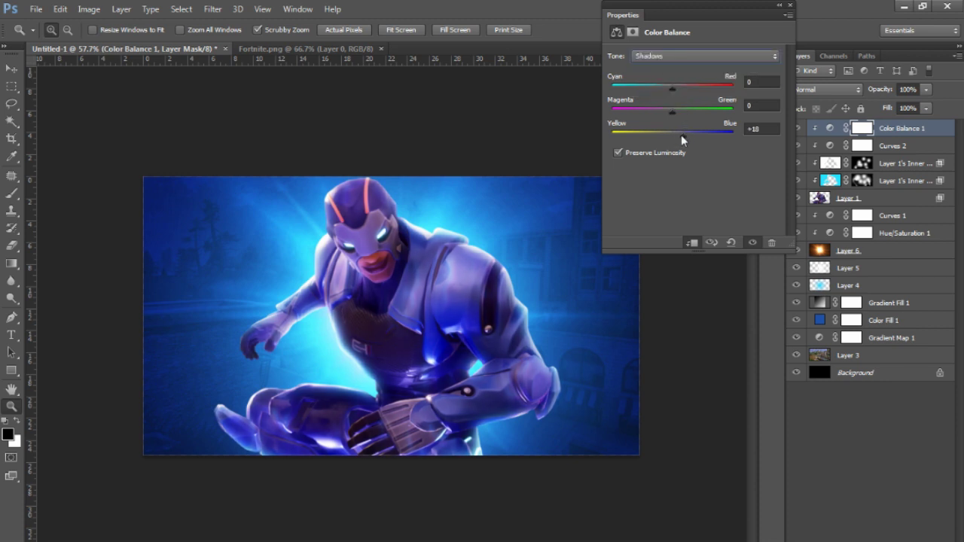
{"action": "left_click_drag", "start_coordinate": [669, 86], "coordinate": [659, 84]}
{"action": "left_click", "coordinate": [665, 56]}
{"action": "left_click", "coordinate": [664, 93]}
{"action": "left_click_drag", "start_coordinate": [681, 133], "coordinate": [678, 132]}
{"action": "left_click_drag", "start_coordinate": [673, 86], "coordinate": [671, 85]}
{"action": "left_click", "coordinate": [383, 276]}
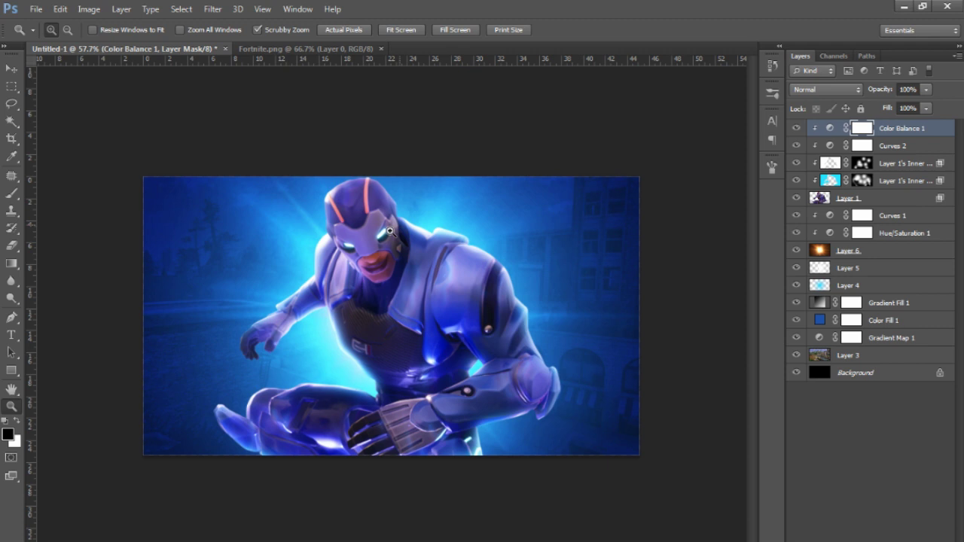
Compare the character with the Color Balance 1 layer turned off and on
{"action": "left_click", "coordinate": [795, 129]}
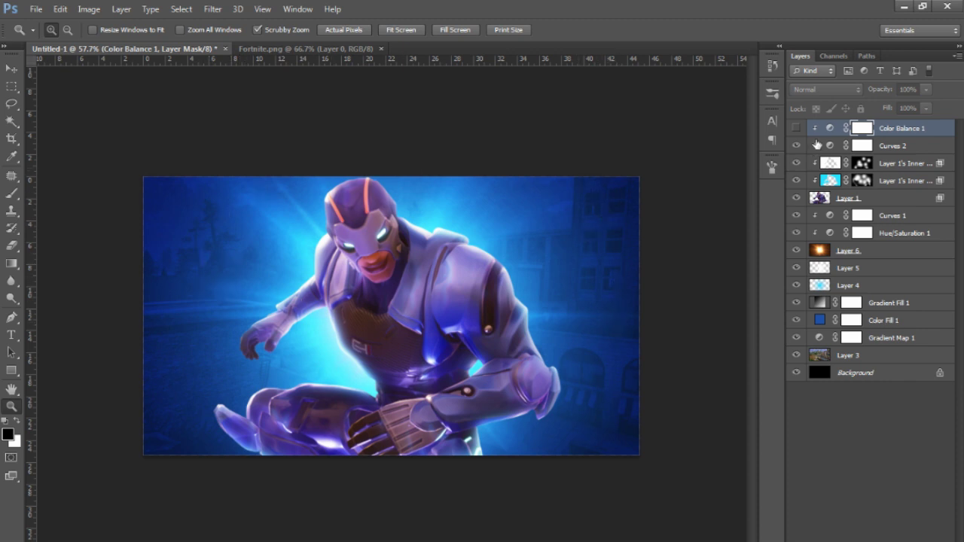
{"action": "left_click", "coordinate": [796, 128]}
{"action": "left_click_drag", "start_coordinate": [513, 273], "coordinate": [486, 269]}
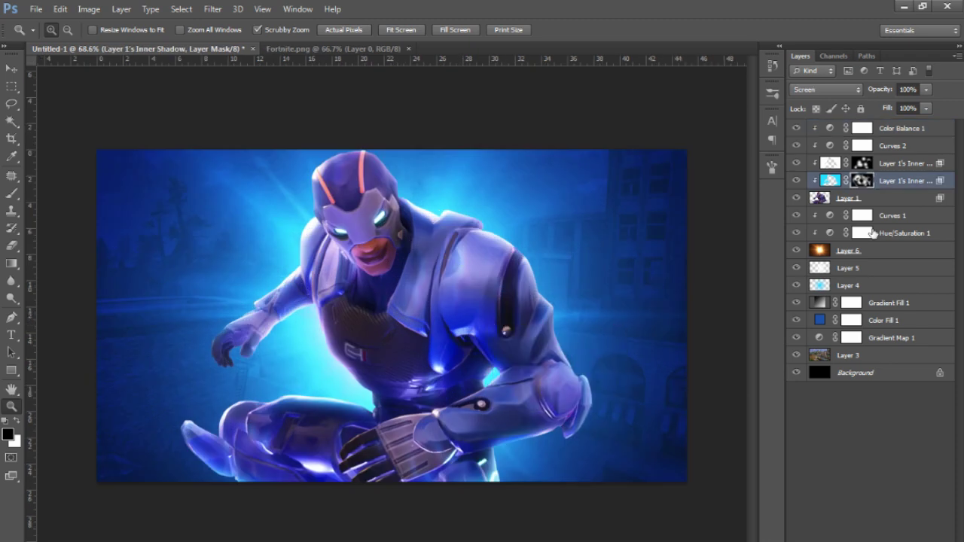
Bring the Fortnite logo from Fortnite.png into the composition as the topmost layer, spread across the character
{"action": "left_click", "coordinate": [309, 48]}
{"action": "key", "text": "v"}
{"action": "left_click_drag", "start_coordinate": [422, 209], "coordinate": [368, 244]}
{"action": "left_click_drag", "start_coordinate": [863, 181], "coordinate": [894, 135]}
{"action": "left_click_drag", "start_coordinate": [466, 277], "coordinate": [563, 314]}
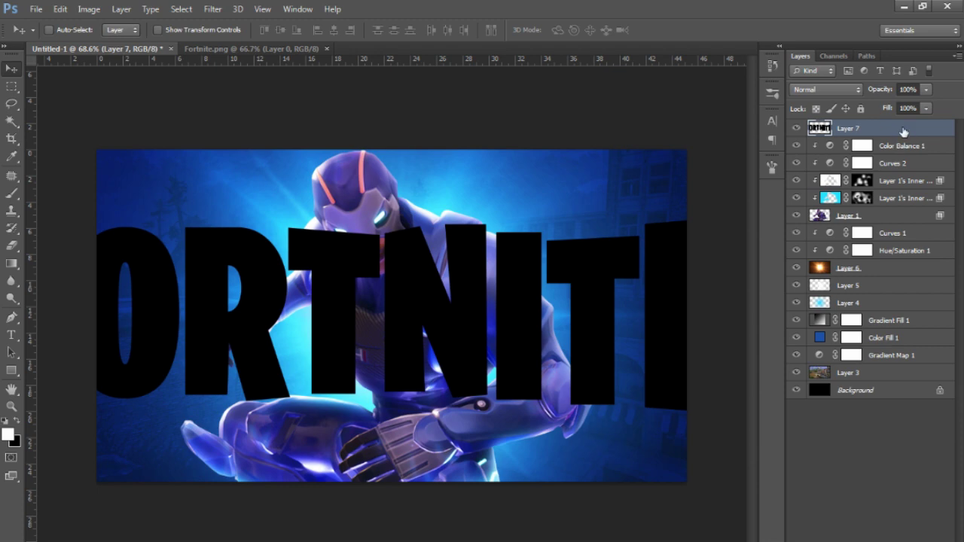
Apply a white Color Overlay to the Fortnite logo layer in Normal mode at 100% opacity
{"action": "left_click", "coordinate": [572, 325]}
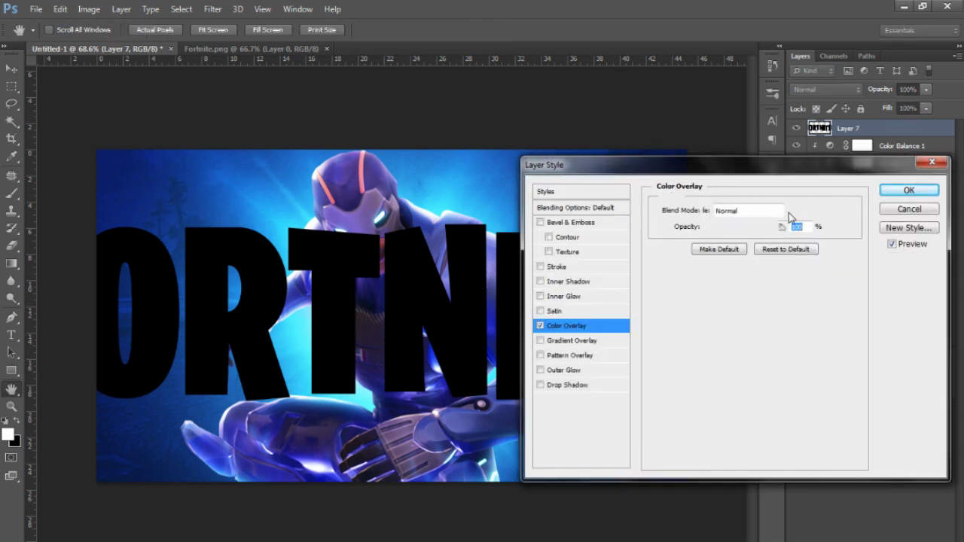
{"action": "left_click", "coordinate": [798, 212]}
{"action": "left_click", "coordinate": [597, 372]}
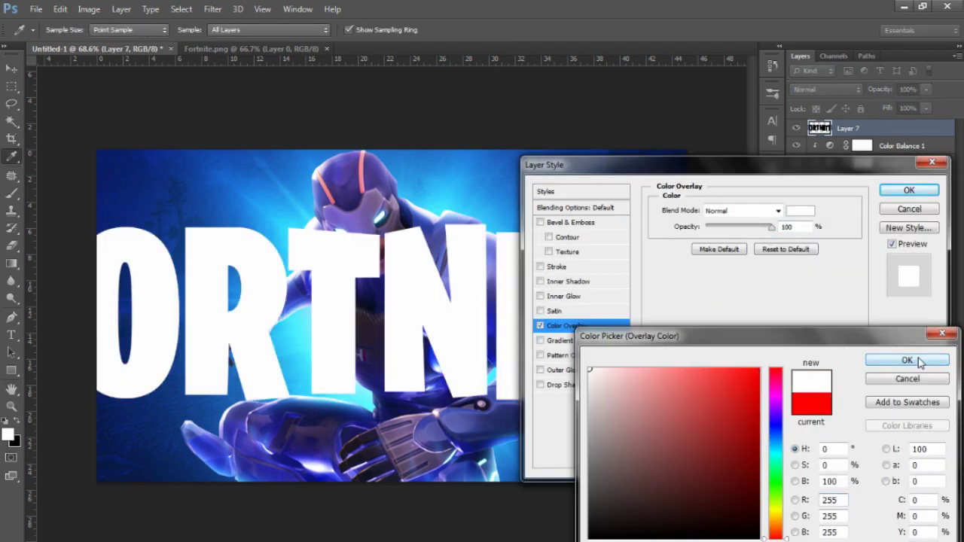
{"action": "left_click", "coordinate": [893, 359]}
{"action": "left_click", "coordinate": [909, 190]}
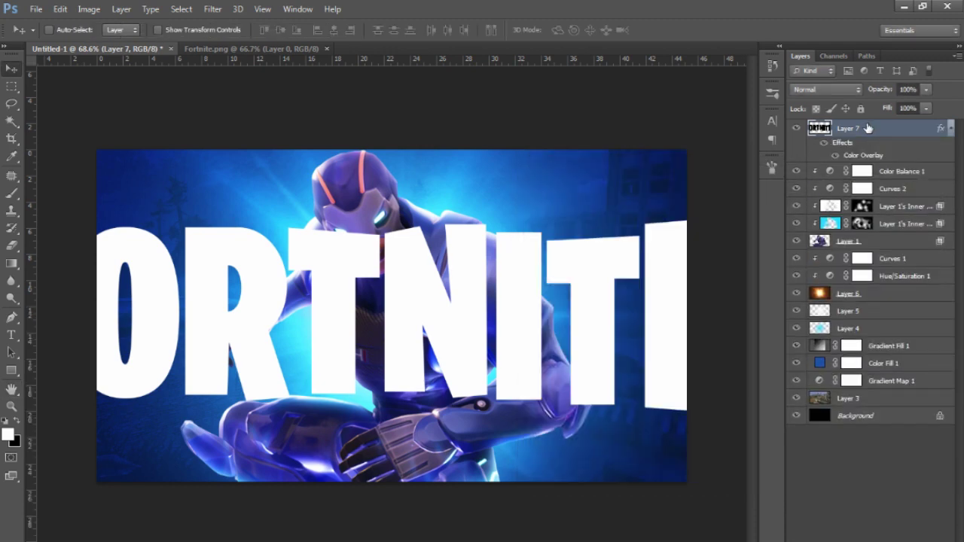
Duplicate the white logo layer, place the original above the copy and hide the original
{"action": "key", "text": "ctrl+j"}
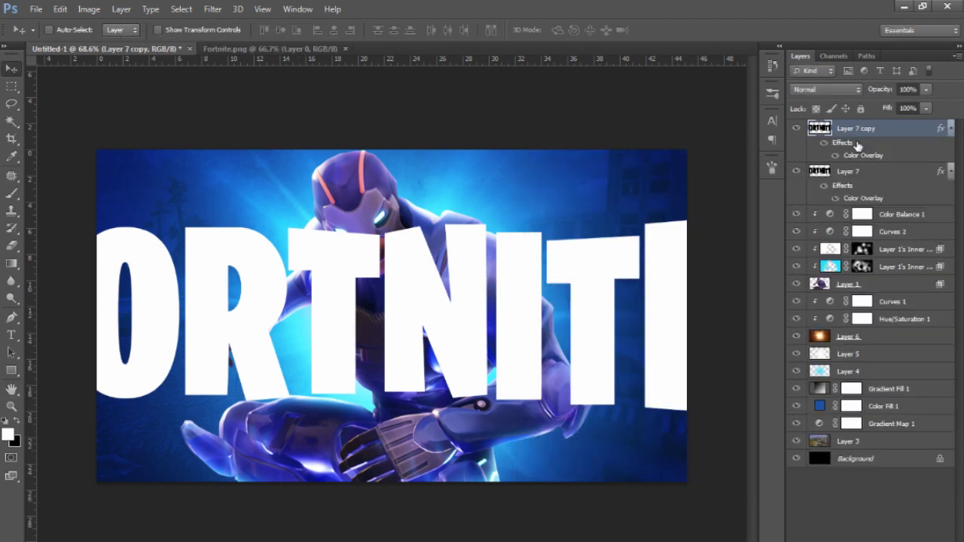
{"action": "left_click_drag", "start_coordinate": [850, 171], "coordinate": [820, 130]}
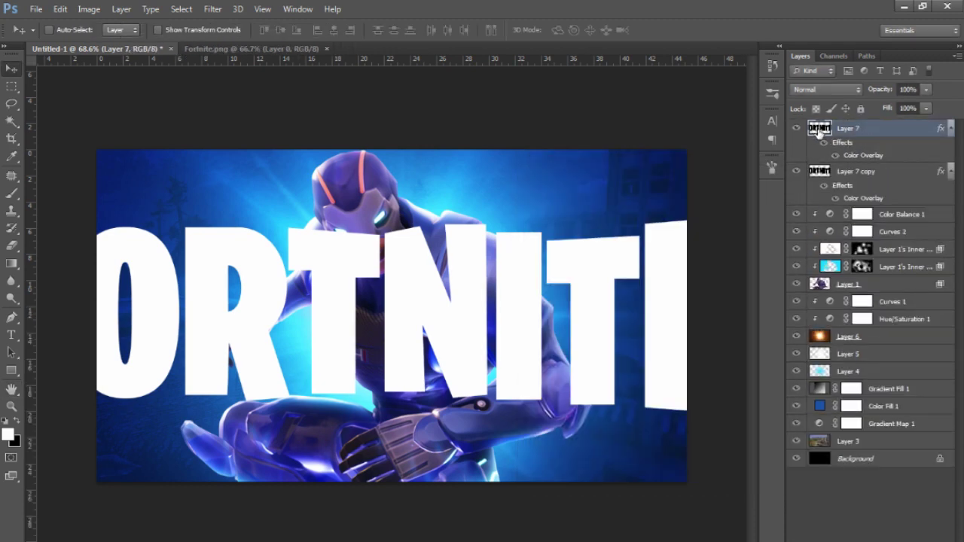
{"action": "left_click", "coordinate": [796, 128]}
Scale Layer 7 copy down so the whole FORTNITE logo fits the canvas width, and center it horizontally
{"action": "left_click", "coordinate": [866, 172]}
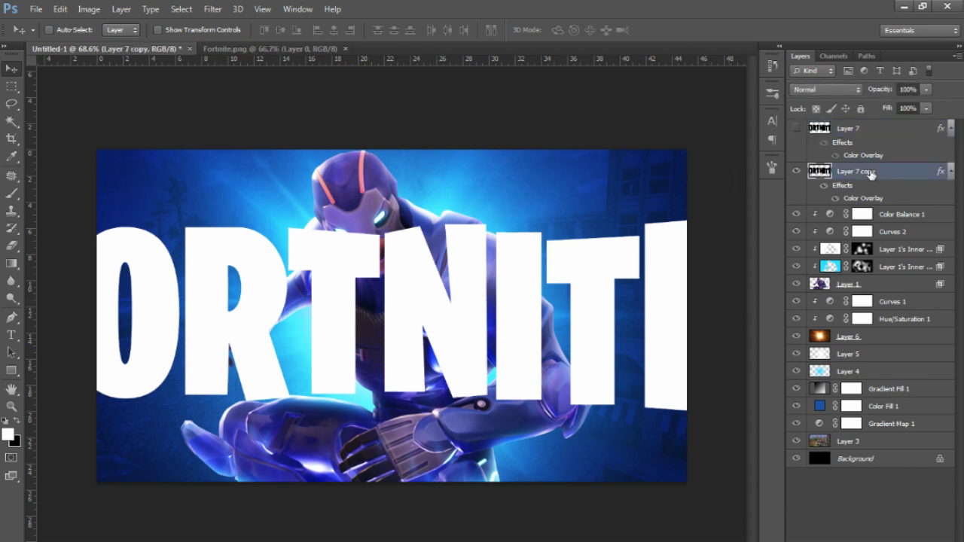
{"action": "key", "text": "ctrl+t"}
{"action": "key", "text": "ctrl+minus"}
{"action": "left_click_drag", "start_coordinate": [617, 246], "coordinate": [559, 262]}
{"action": "left_click_drag", "start_coordinate": [518, 290], "coordinate": [543, 290]}
{"action": "left_click_drag", "start_coordinate": [592, 263], "coordinate": [594, 260]}
{"action": "key", "text": "Return"}
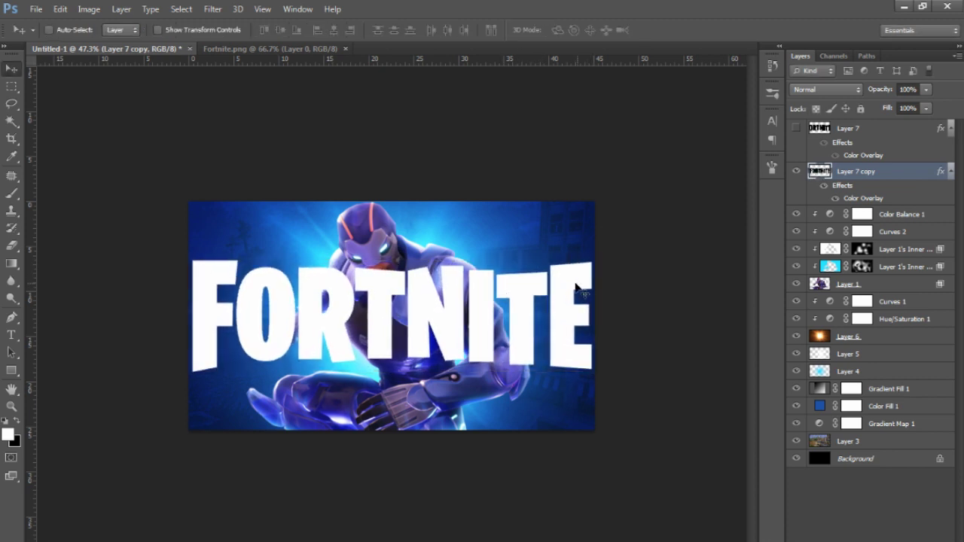
Move Layer 7 copy below Layer 4 and above Gradient Fill 1 so the logo sits behind the character
{"action": "left_click_drag", "start_coordinate": [851, 173], "coordinate": [843, 380]}
{"action": "key", "text": "z"}
{"action": "left_click_drag", "start_coordinate": [570, 338], "coordinate": [542, 340]}
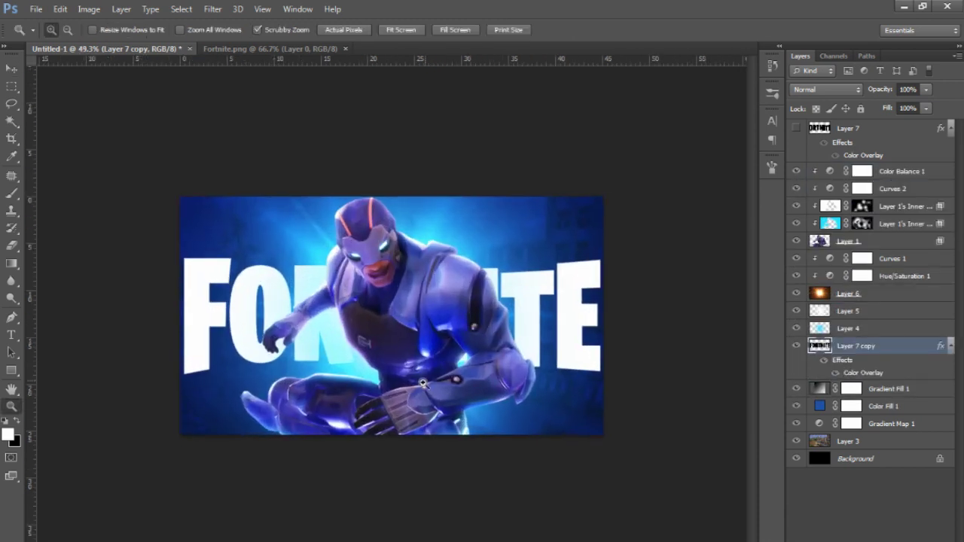
Set the blend mode of Layer 4, the cyan glow above the logo, to Screen, and select Layer 5
{"action": "key", "text": "v"}
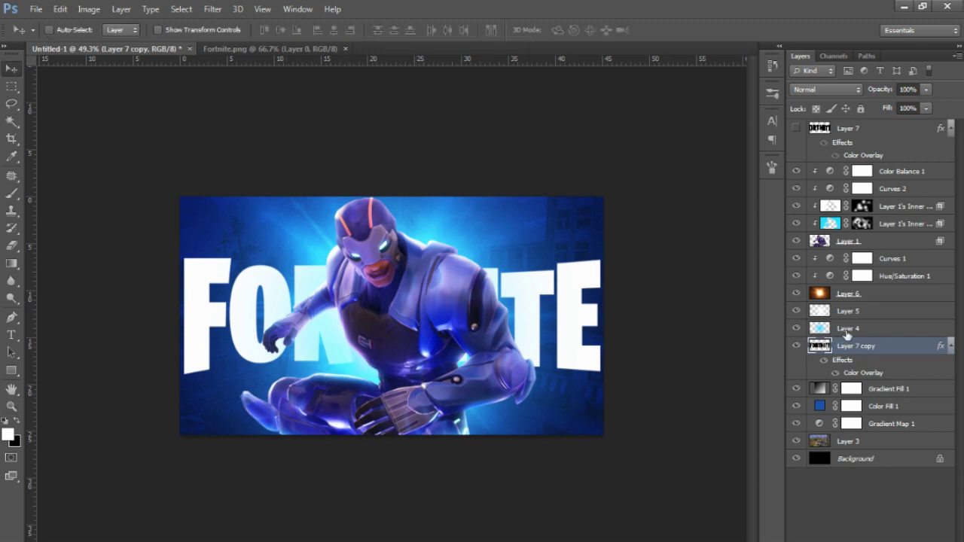
{"action": "left_click", "coordinate": [840, 333]}
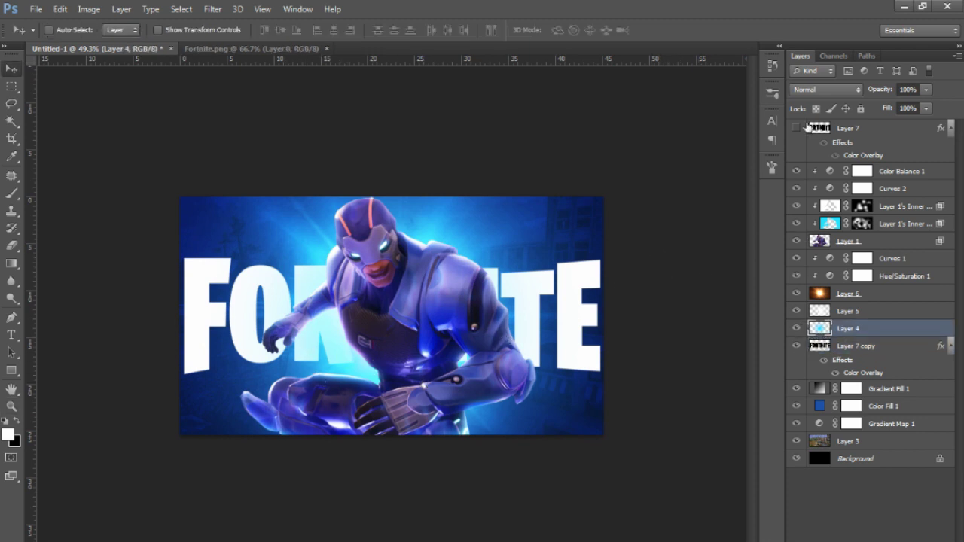
{"action": "scroll", "coordinate": [353, 354], "scroll_direction": "up", "scroll_amount": 3}
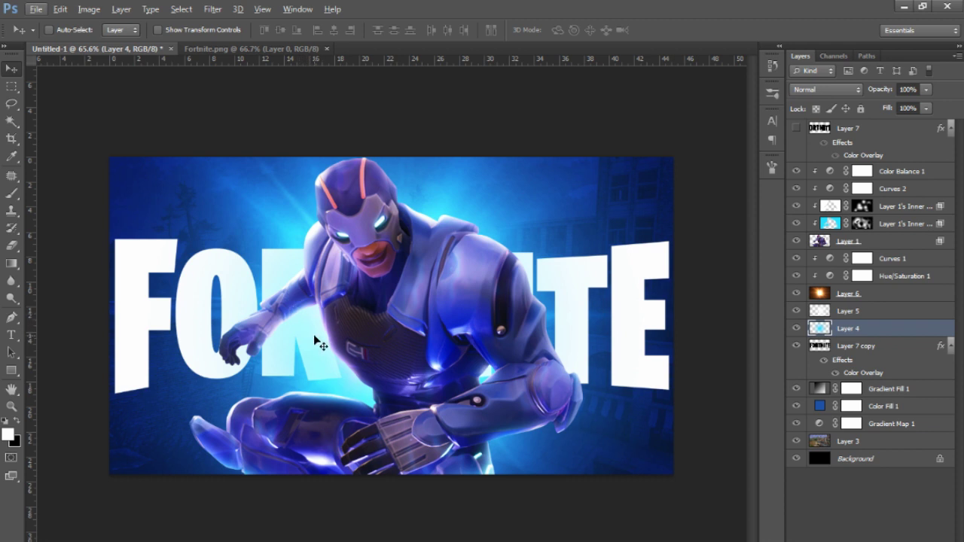
{"action": "left_click", "coordinate": [831, 88]}
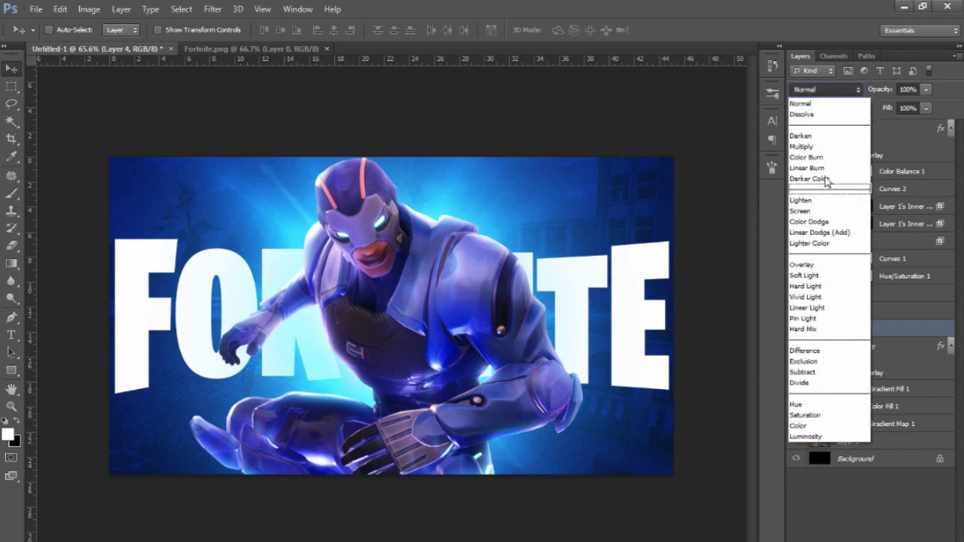
{"action": "left_click", "coordinate": [805, 211]}
{"action": "left_click", "coordinate": [847, 311]}
Show the original logo on Layer 7 and move it directly below Layer 7 copy
{"action": "left_click", "coordinate": [11, 407]}
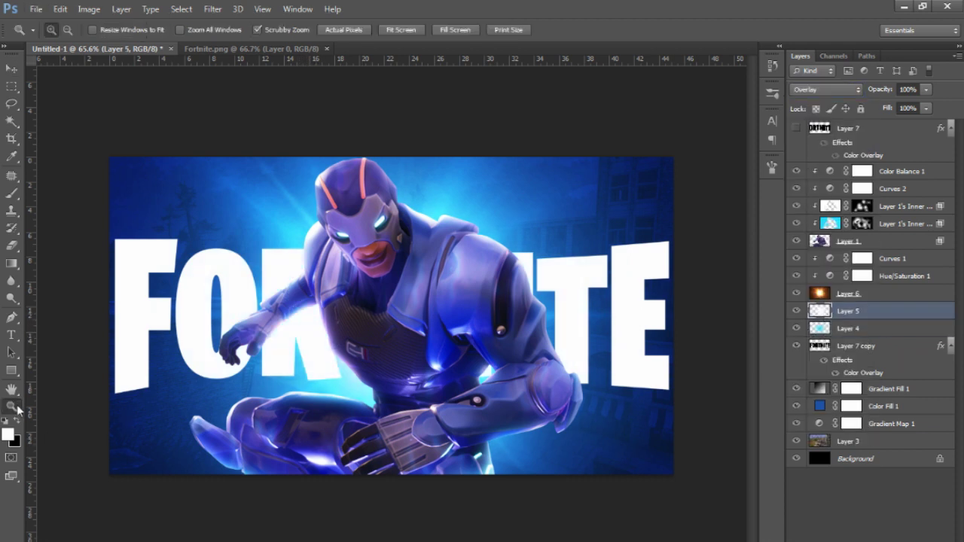
{"action": "mouse_move", "coordinate": [481, 311]}
{"action": "left_mouse_down"}
{"action": "mouse_move", "coordinate": [411, 303]}
{"action": "mouse_move", "coordinate": [490, 301]}
{"action": "left_mouse_up"}
{"action": "left_click", "coordinate": [828, 130]}
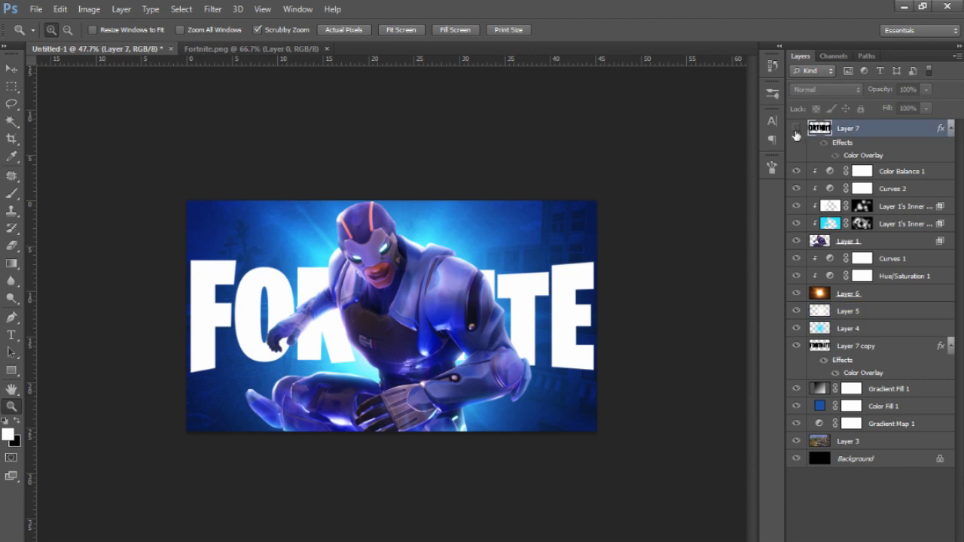
{"action": "left_click", "coordinate": [796, 131]}
{"action": "left_click_drag", "start_coordinate": [861, 129], "coordinate": [820, 347]}
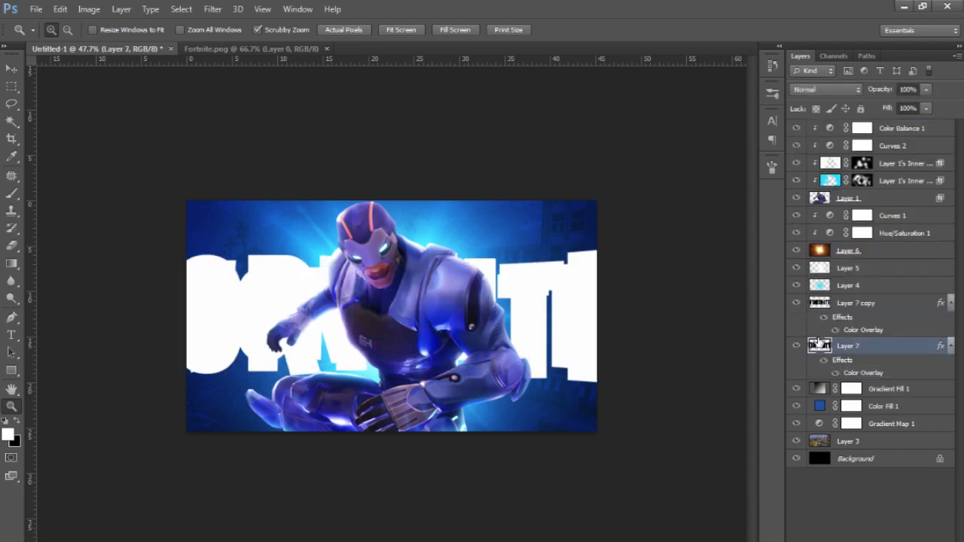
Enlarge the Layer 7 logo so its middle letters RTNI fill the canvas behind the character
{"action": "key", "text": "ctrl+t"}
{"action": "key", "text": "ctrl+minus"}
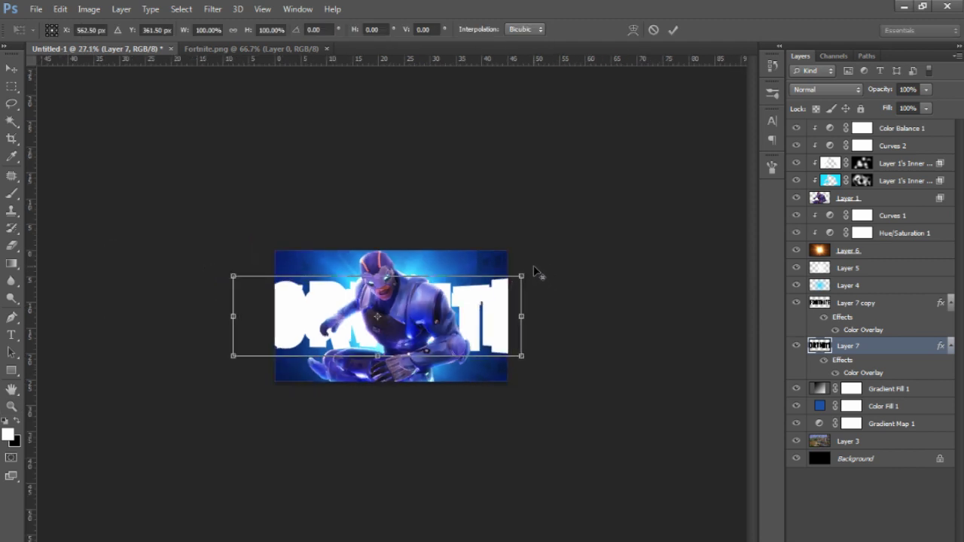
{"action": "left_click_drag", "start_coordinate": [521, 276], "coordinate": [631, 231]}
{"action": "key", "text": "Return"}
Set the Fill of Layer 7 to 0% and turn off its Color Overlay effect
{"action": "key", "text": "z"}
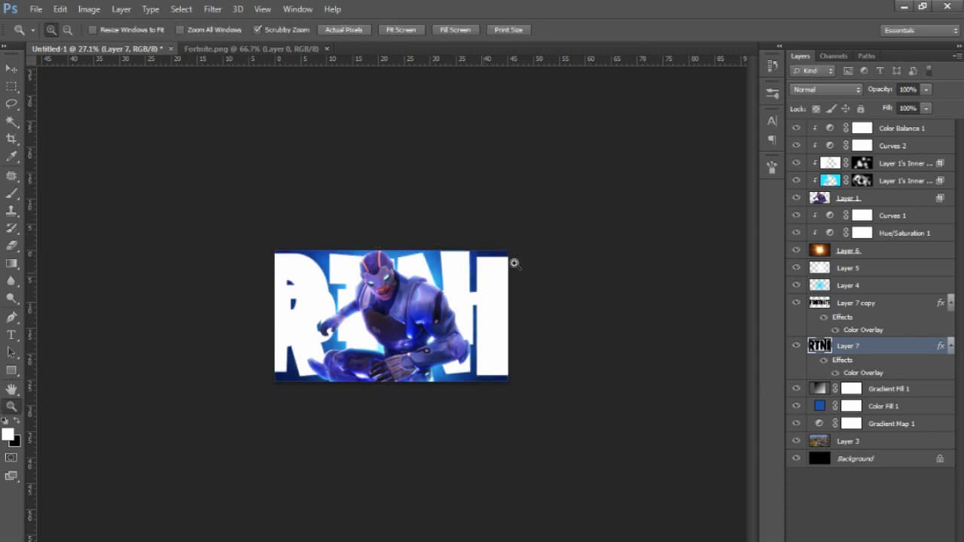
{"action": "left_click_drag", "start_coordinate": [512, 263], "coordinate": [558, 263]}
{"action": "left_click_drag", "start_coordinate": [927, 109], "coordinate": [812, 126]}
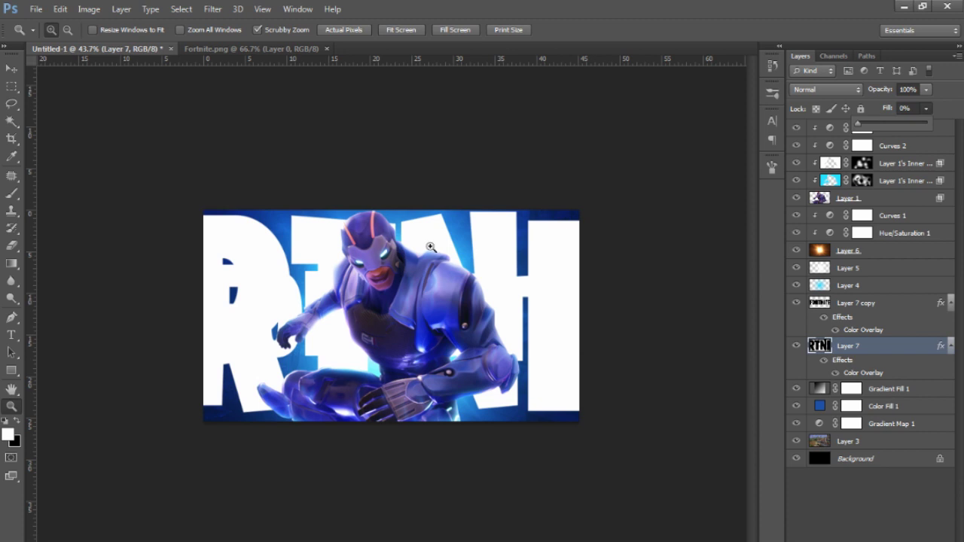
{"action": "left_click", "coordinate": [863, 375]}
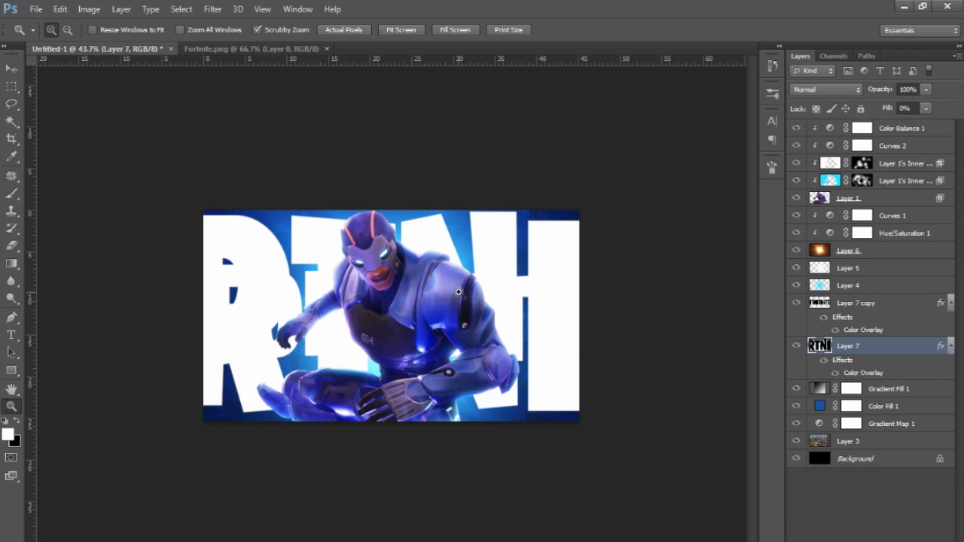
{"action": "left_click", "coordinate": [835, 373]}
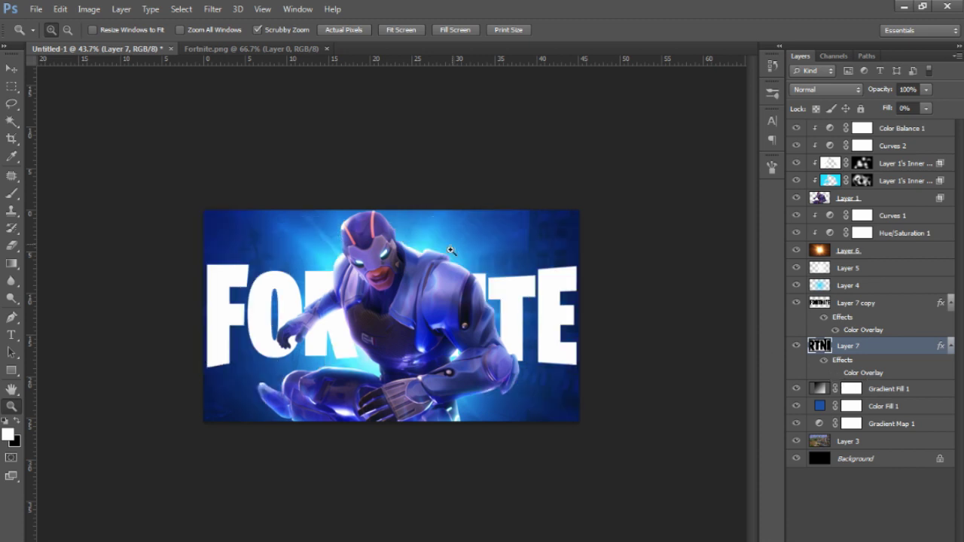
Add a white 1 px outside Stroke effect to the enlarged logo on Layer 7
{"action": "double_click", "coordinate": [871, 353]}
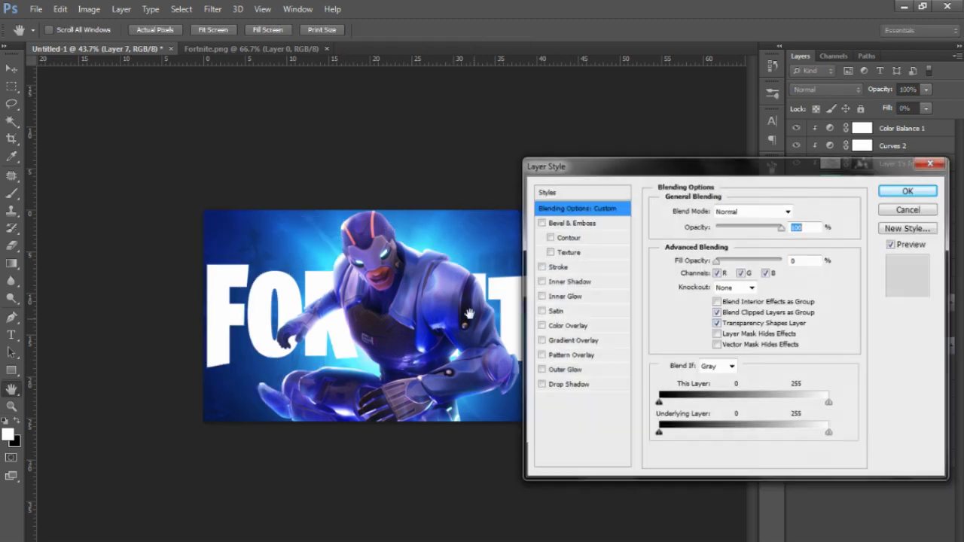
{"action": "left_click", "coordinate": [561, 266]}
{"action": "left_click_drag", "start_coordinate": [576, 181], "coordinate": [634, 197]}
{"action": "left_click_drag", "start_coordinate": [742, 221], "coordinate": [750, 222]}
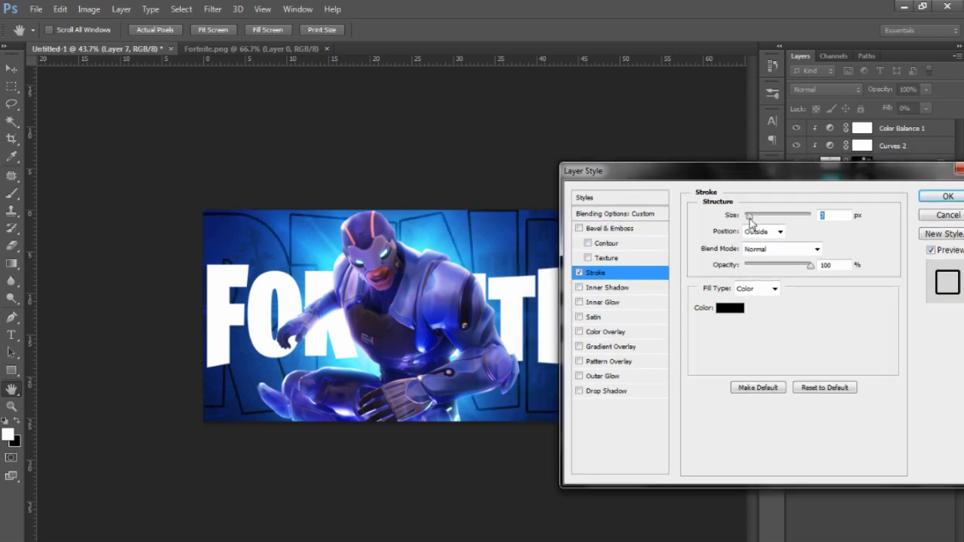
{"action": "left_click", "coordinate": [729, 307]}
{"action": "left_click_drag", "start_coordinate": [635, 383], "coordinate": [590, 369]}
{"action": "left_click", "coordinate": [895, 363]}
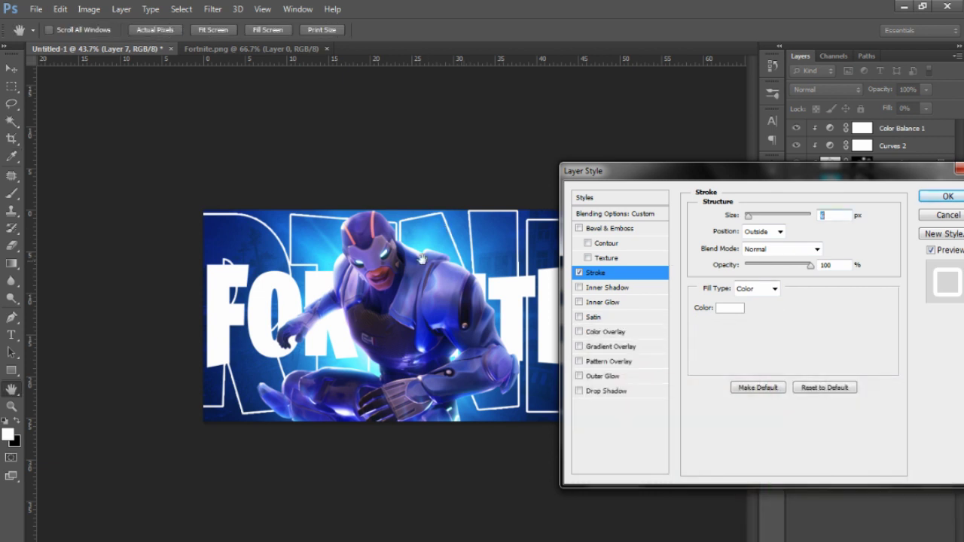
{"action": "left_click_drag", "start_coordinate": [753, 217], "coordinate": [745, 217]}
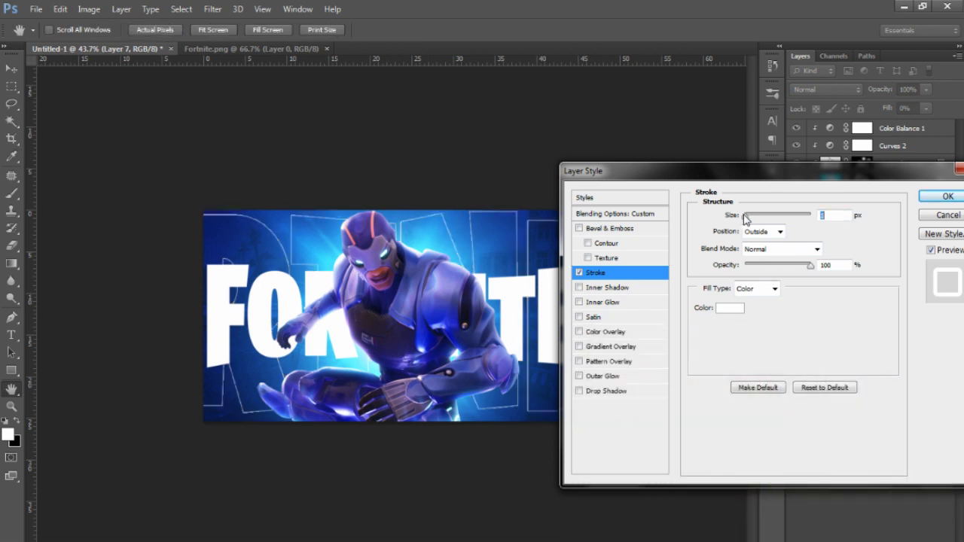
Try a bright cyan stroke color on the Layer 7 logo and set it back to white
{"action": "left_click", "coordinate": [712, 309]}
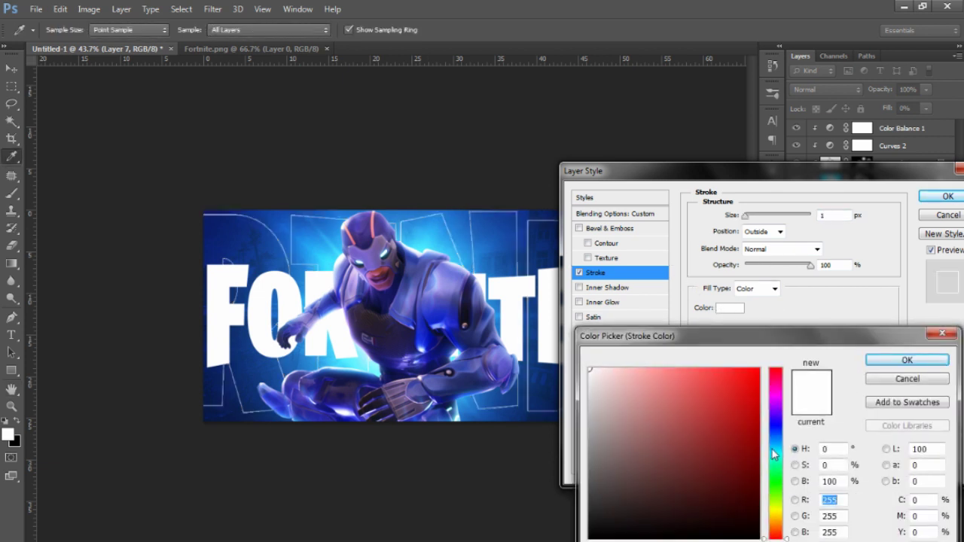
{"action": "left_click", "coordinate": [776, 450]}
{"action": "left_click", "coordinate": [741, 369]}
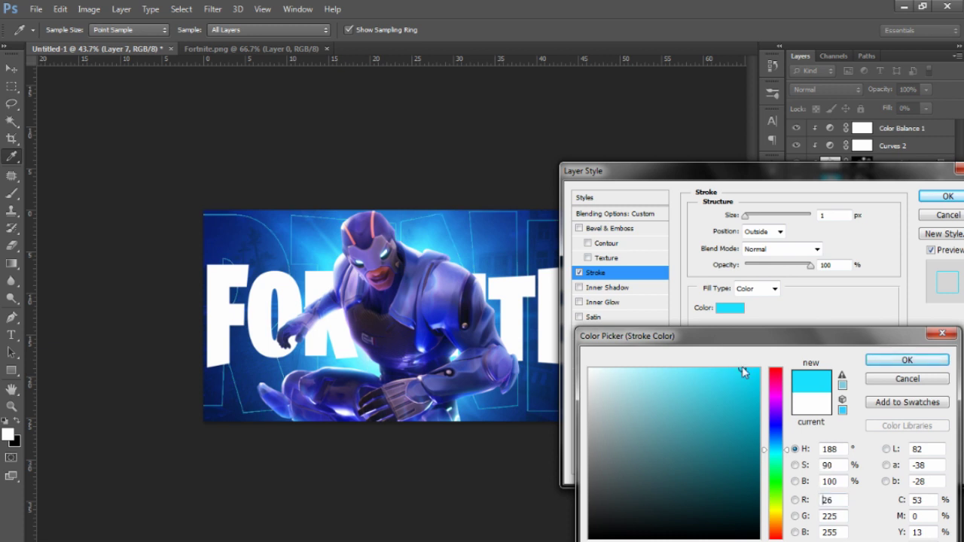
{"action": "left_click_drag", "start_coordinate": [741, 370], "coordinate": [585, 366]}
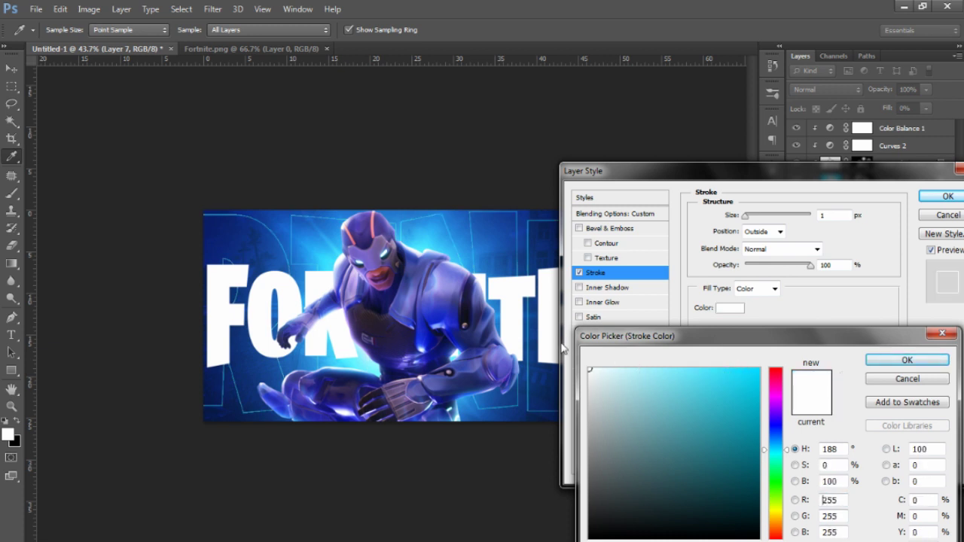
{"action": "left_click", "coordinate": [907, 360]}
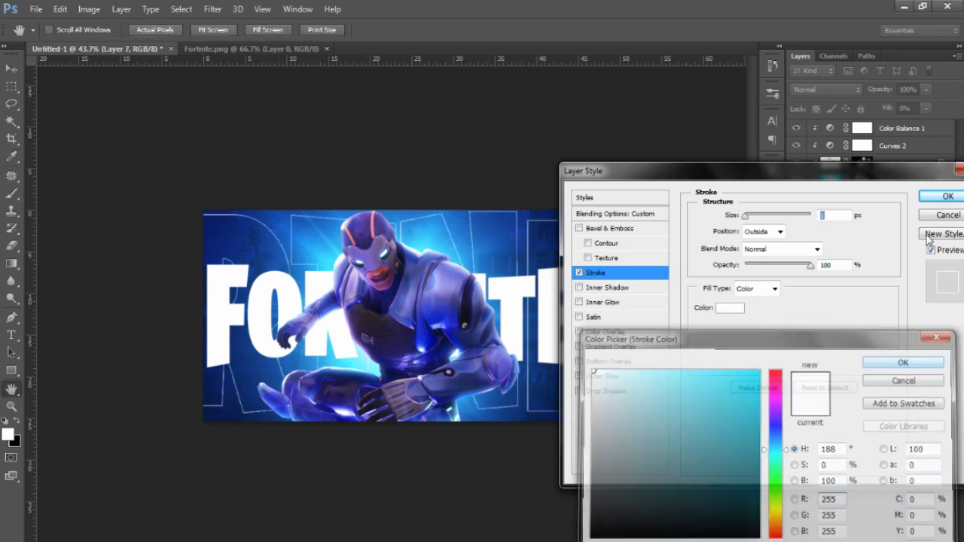
Apply the stroke and merge Layer 7 with a new blank layer above it to rasterize the outline
{"action": "left_click", "coordinate": [941, 197]}
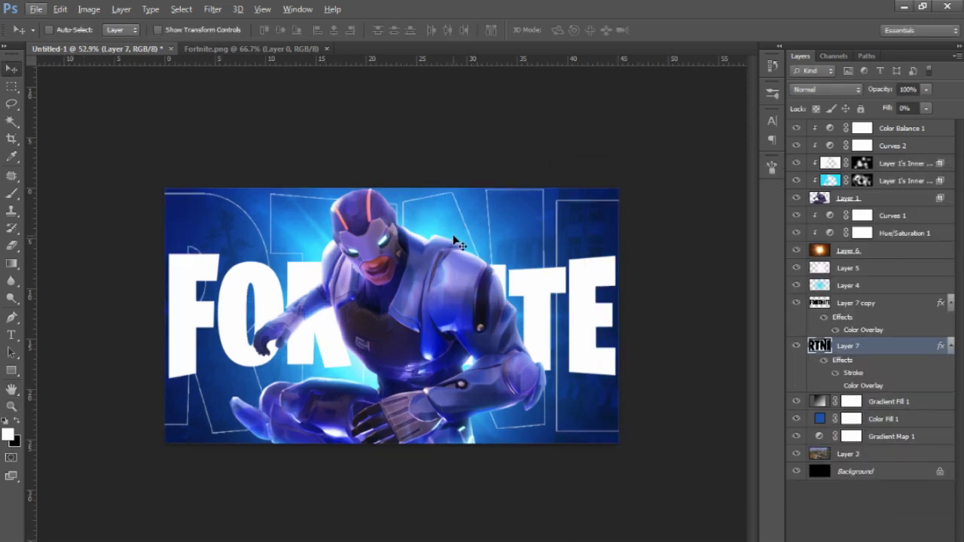
{"action": "scroll", "coordinate": [455, 239], "scroll_direction": "up", "scroll_amount": 1}
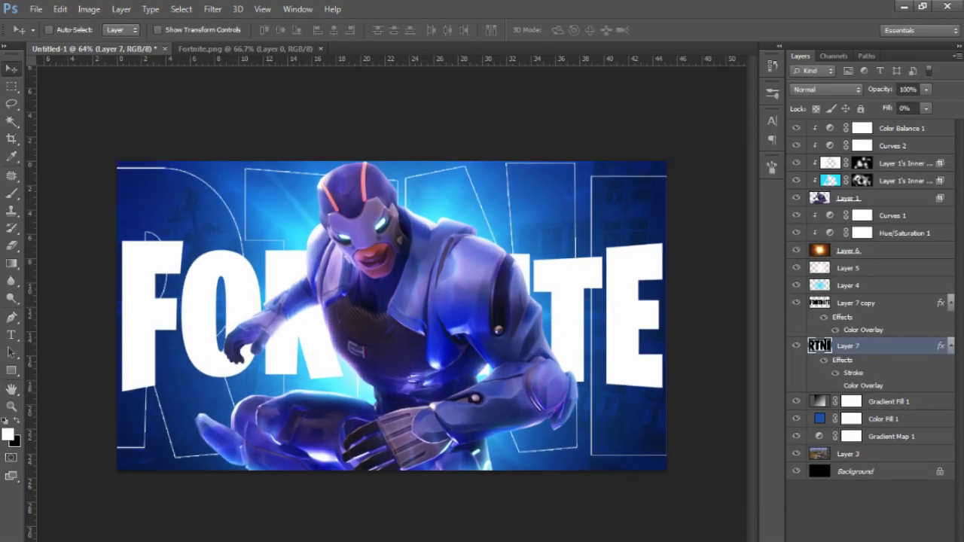
{"action": "key", "text": "ctrl+shift+alt+n"}
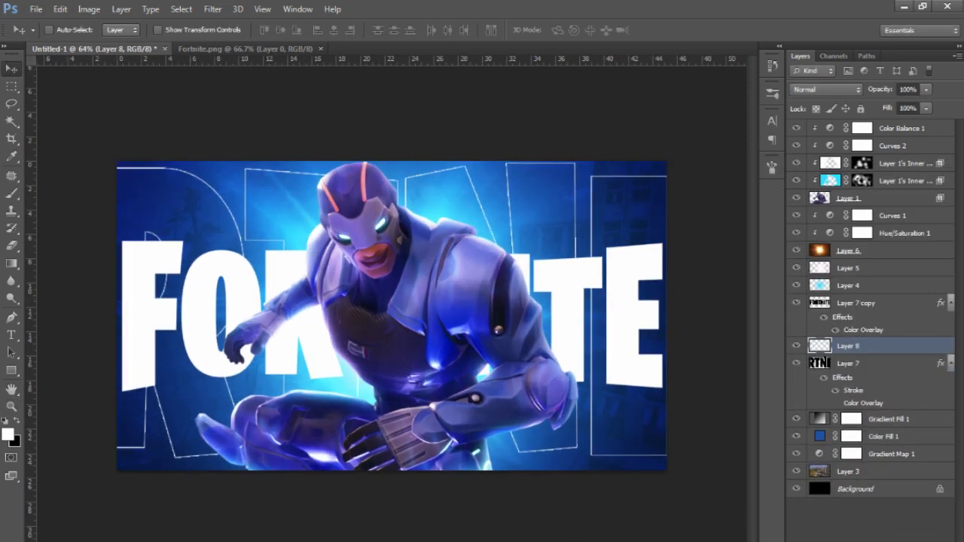
{"action": "left_click", "coordinate": [850, 366], "text": "shift"}
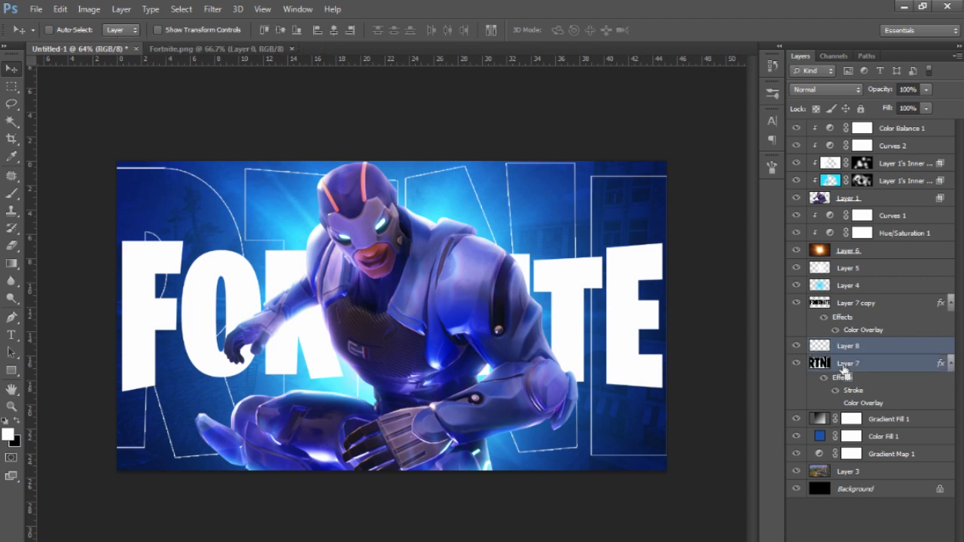
{"action": "key", "text": "ctrl+e"}
{"action": "mouse_move", "coordinate": [497, 218]}
{"action": "left_mouse_down"}
{"action": "mouse_move", "coordinate": [529, 228]}
{"action": "mouse_move", "coordinate": [505, 225]}
{"action": "left_mouse_up"}
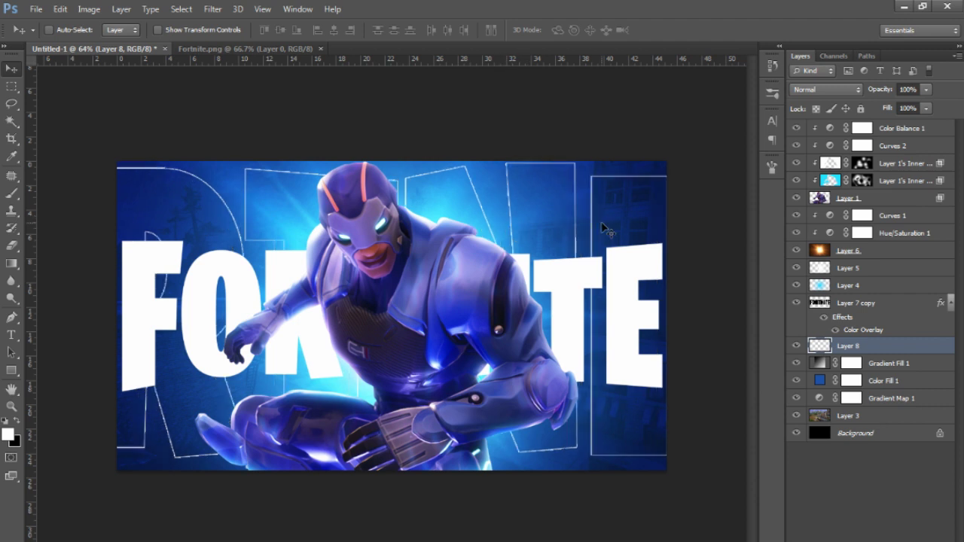
Set the blend mode of the merged outline on Layer 8 to Overlay
{"action": "left_click", "coordinate": [825, 89]}
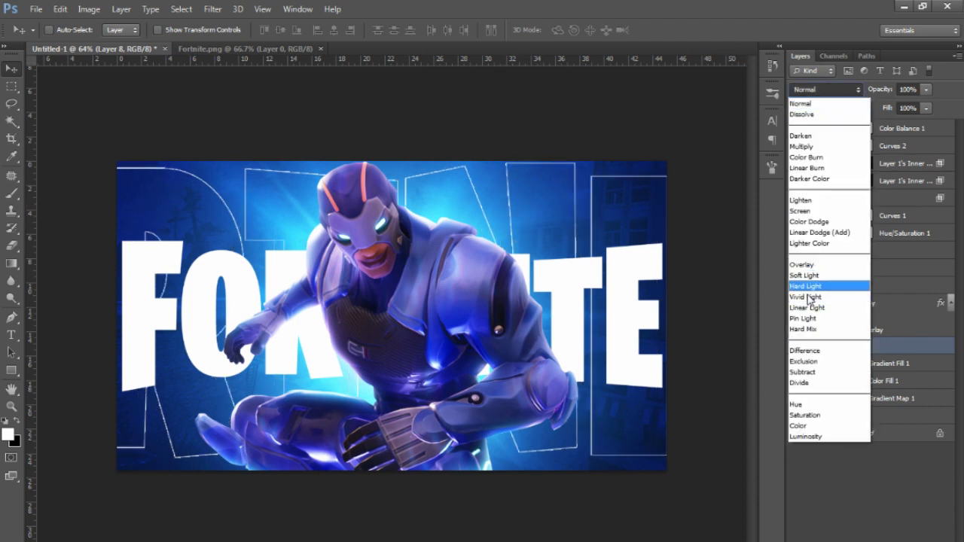
{"action": "left_click", "coordinate": [809, 265]}
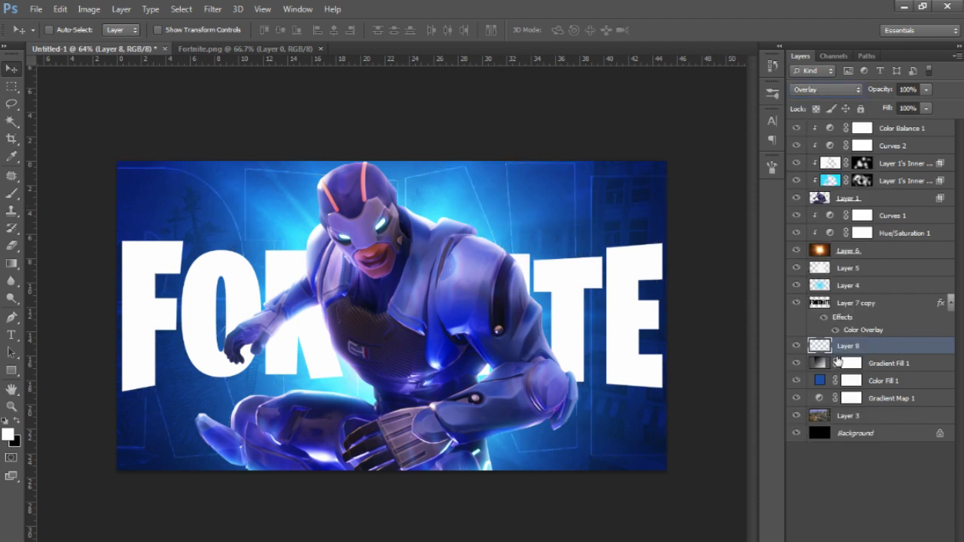
{"action": "left_click", "coordinate": [11, 406]}
{"action": "left_click_drag", "start_coordinate": [354, 323], "coordinate": [497, 248]}
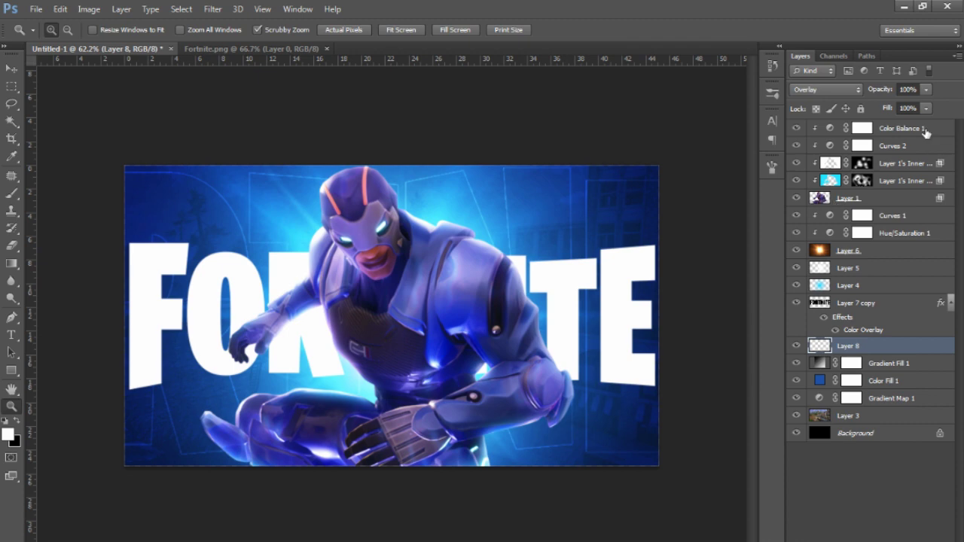
Add a Curves adjustment above Color Balance 1 and raise the upper part of the RGB curve slightly to brighten the image
{"action": "left_click", "coordinate": [926, 131]}
{"action": "left_click", "coordinate": [871, 539]}
{"action": "left_click", "coordinate": [849, 361]}
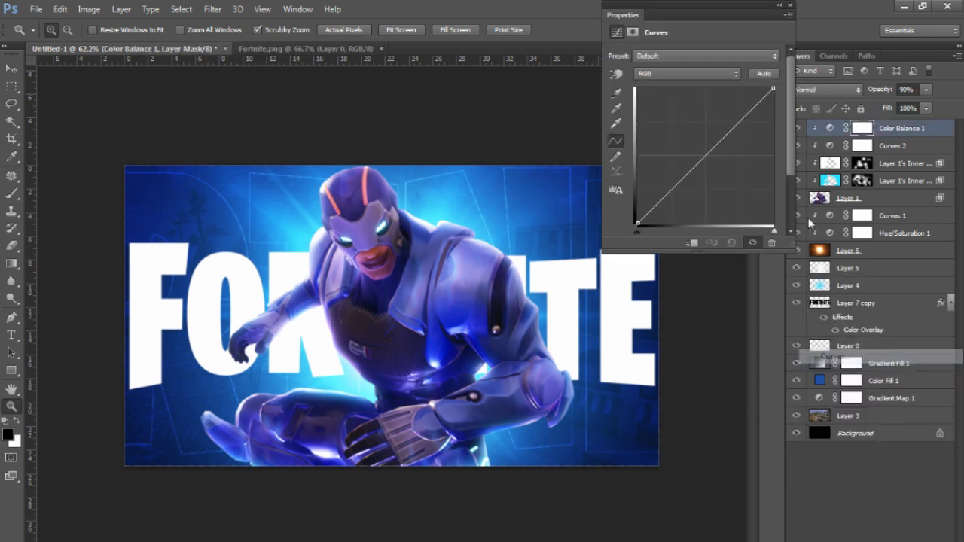
{"action": "left_click_drag", "start_coordinate": [736, 125], "coordinate": [735, 115]}
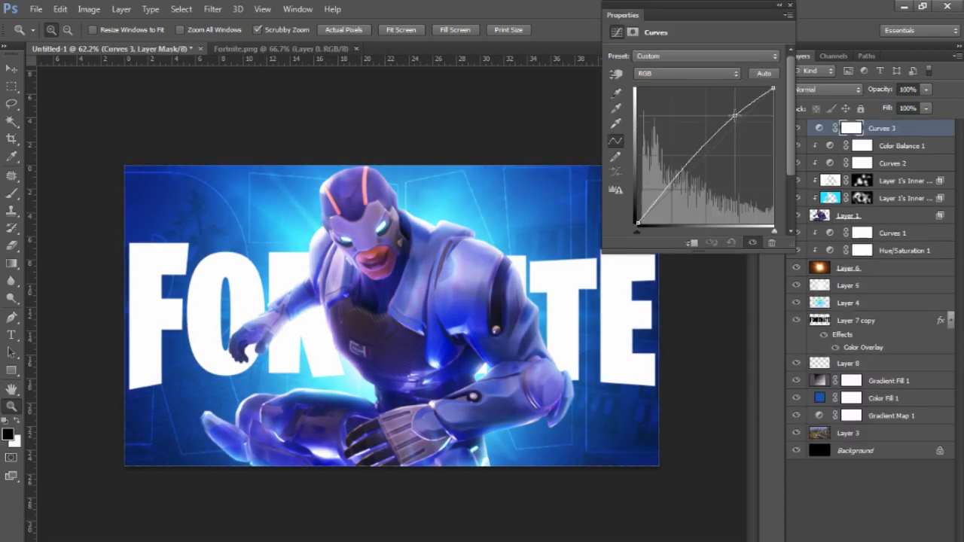
{"action": "left_click", "coordinate": [820, 128]}
Add a Color Balance adjustment on top with midtones Cyan-Red -10 and Yellow-Blue +12
{"action": "left_click", "coordinate": [870, 539]}
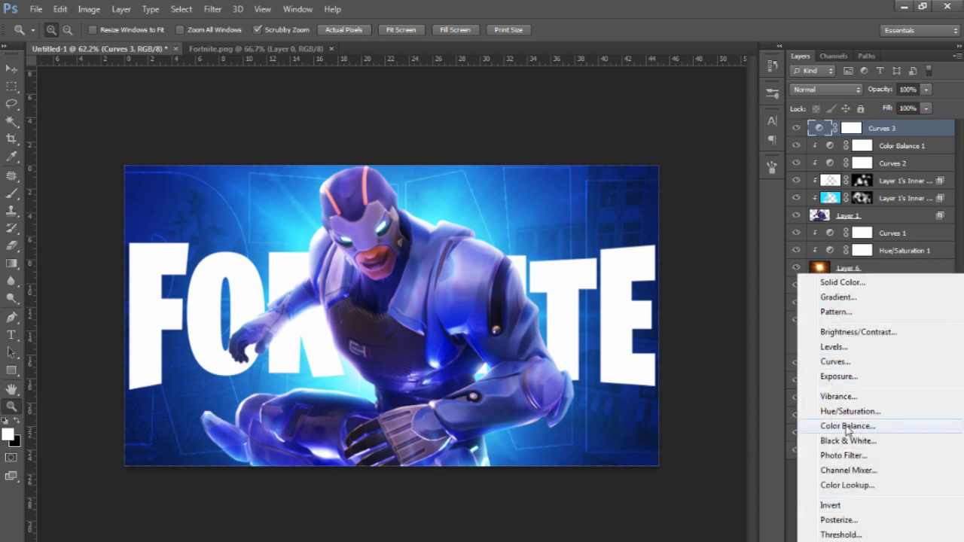
{"action": "left_click", "coordinate": [848, 424]}
{"action": "left_click_drag", "start_coordinate": [672, 133], "coordinate": [684, 133]}
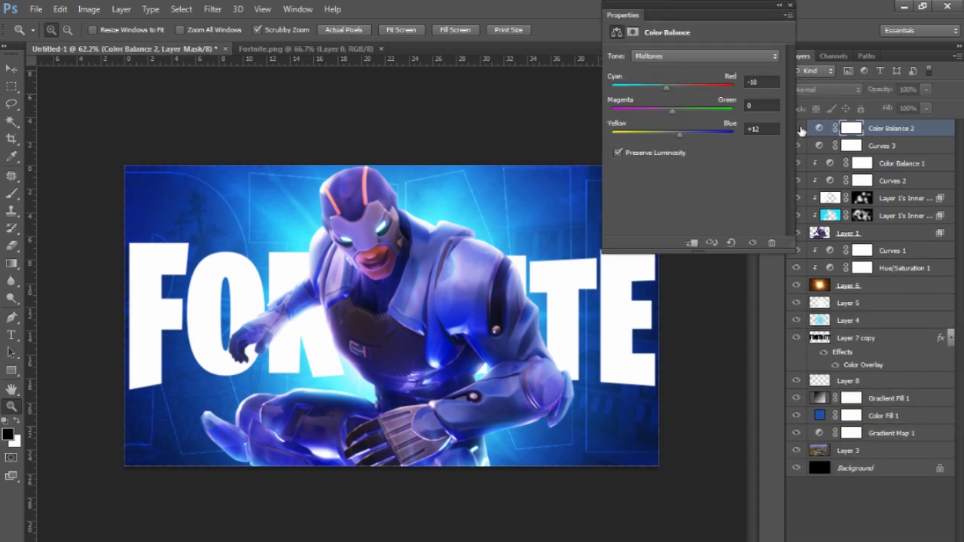
{"action": "left_click", "coordinate": [788, 6]}
Compare the image with and without the Curves 3 and Color Balance 2 adjustments, at small and large view sizes
{"action": "left_click_drag", "start_coordinate": [796, 128], "coordinate": [796, 146]}
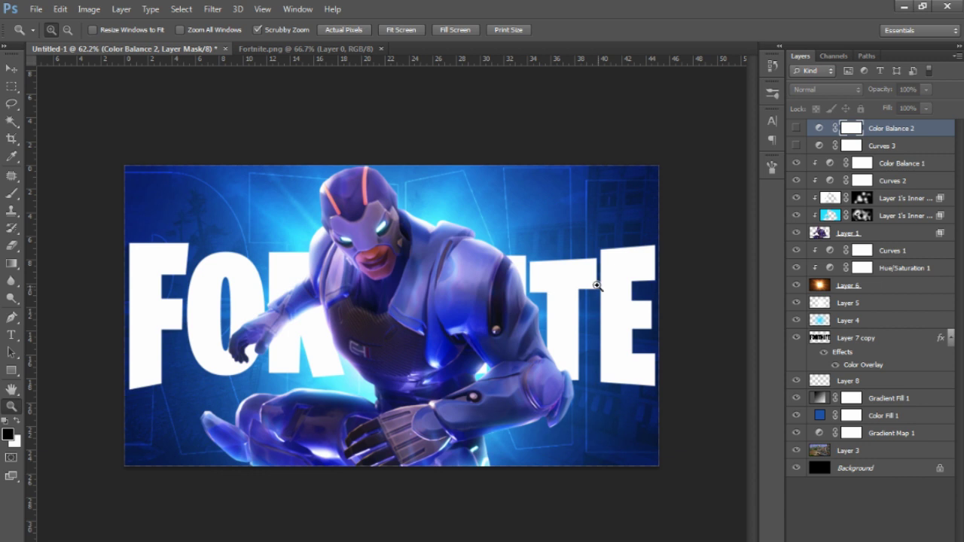
{"action": "left_click", "coordinate": [795, 146]}
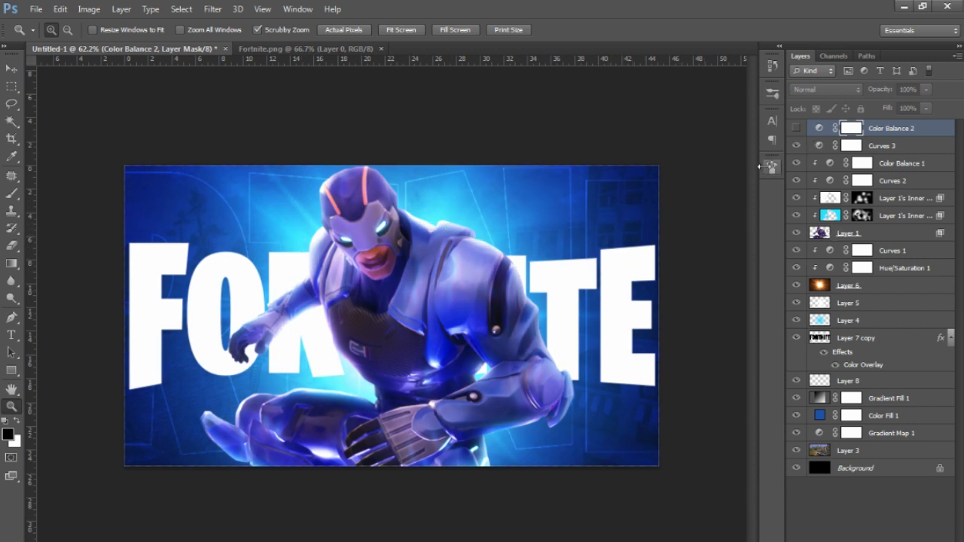
{"action": "left_click", "coordinate": [796, 128]}
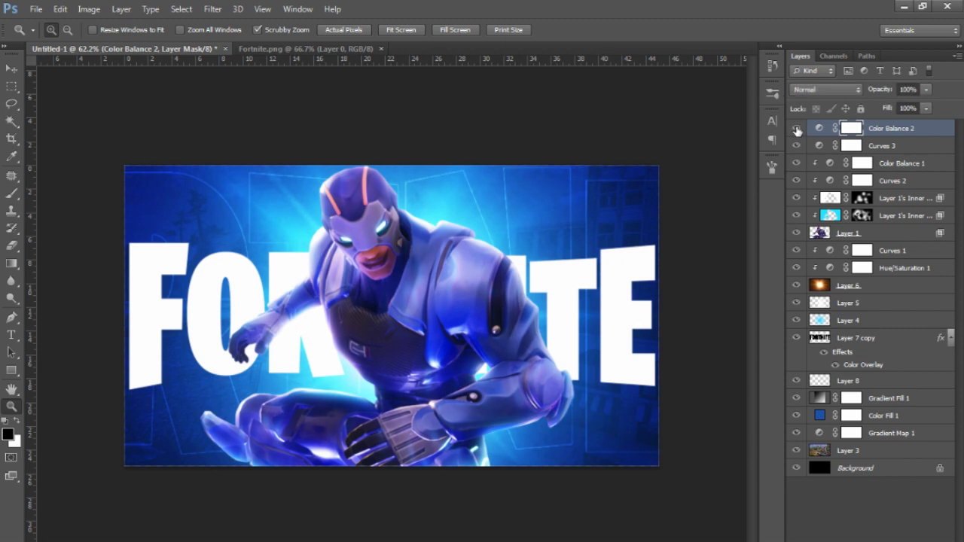
{"action": "scroll", "coordinate": [301, 316], "scroll_direction": "down", "scroll_amount": 6}
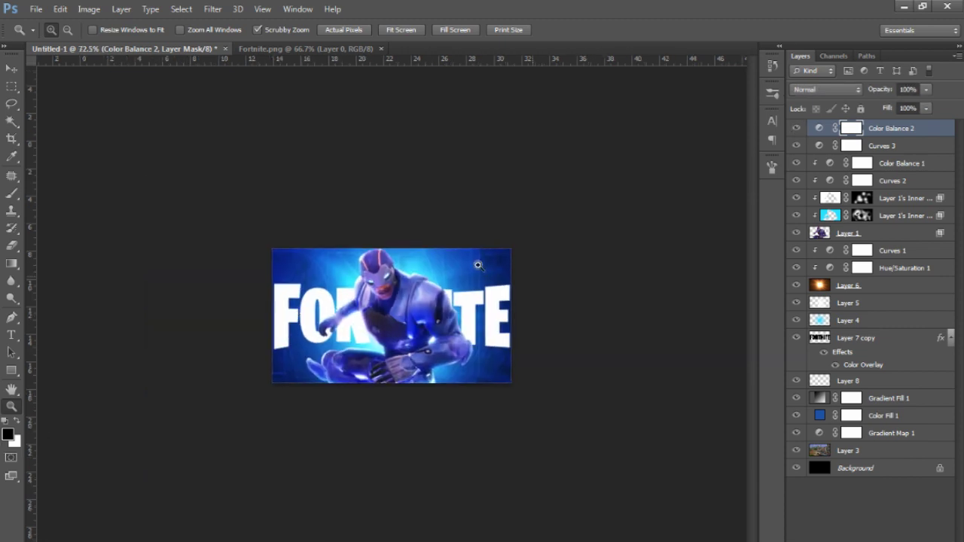
{"action": "scroll", "coordinate": [463, 261], "scroll_direction": "up", "scroll_amount": 6}
{"action": "scroll", "coordinate": [527, 241], "scroll_direction": "down", "scroll_amount": 1}
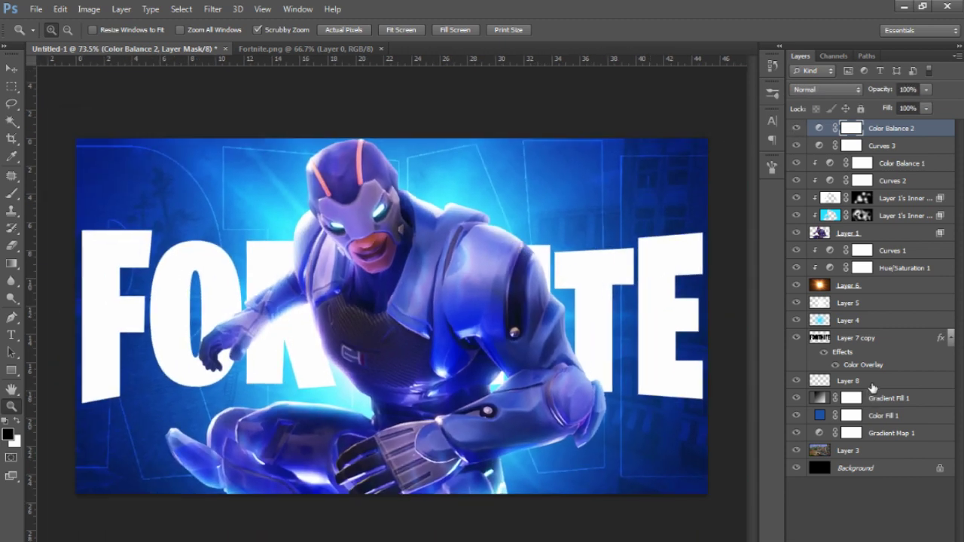
Create a new layer above Layer 8 and select a jagged frame shape just inside the canvas edges with the Polygonal Lasso
{"action": "left_click", "coordinate": [870, 381]}
{"action": "key", "text": "ctrl+shift+alt+n"}
{"action": "key", "text": "l"}
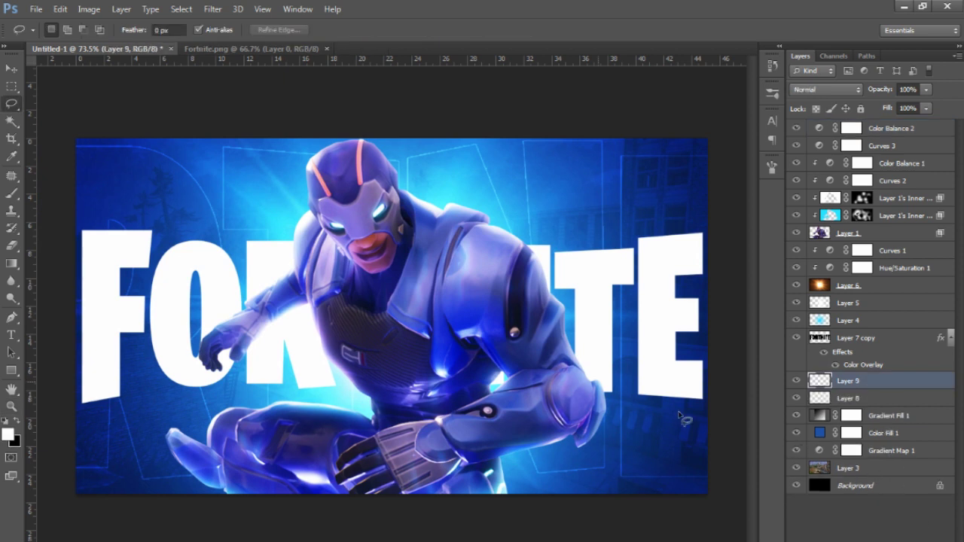
{"action": "right_click", "coordinate": [12, 110]}
{"action": "left_click", "coordinate": [75, 114]}
{"action": "left_click", "coordinate": [81, 142]}
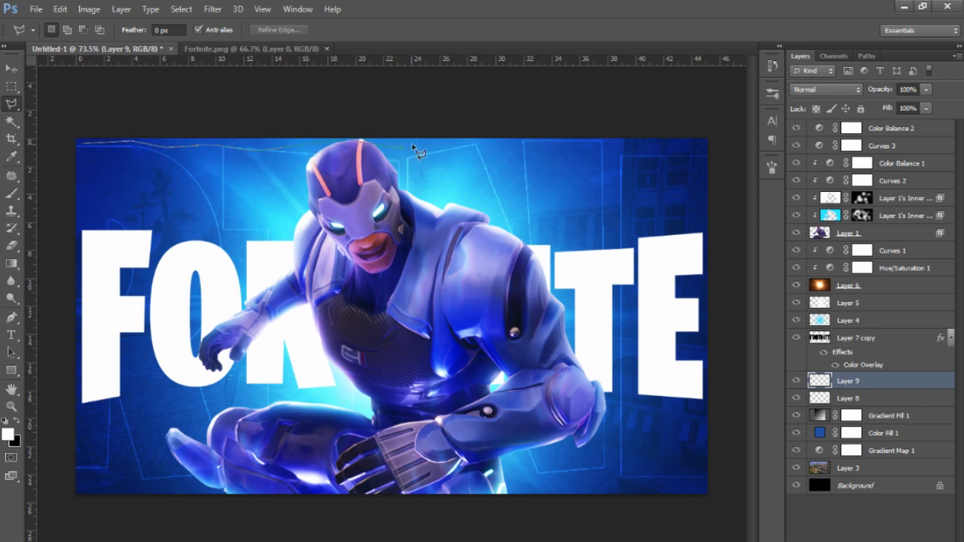
{"action": "mouse_move", "coordinate": [448, 151]}
{"action": "left_mouse_down"}
{"action": "mouse_move", "coordinate": [700, 149]}
{"action": "mouse_move", "coordinate": [696, 401]}
{"action": "mouse_move", "coordinate": [703, 400]}
{"action": "mouse_move", "coordinate": [706, 488]}
{"action": "mouse_move", "coordinate": [221, 489]}
{"action": "mouse_move", "coordinate": [111, 483]}
{"action": "mouse_move", "coordinate": [82, 472]}
{"action": "mouse_move", "coordinate": [82, 145]}
{"action": "left_mouse_up"}
Invert the selection and paint the edge area white on Layer 9 with a soft 834 px brush, forming a torn border
{"action": "key", "text": "ctrl+shift+i"}
{"action": "key", "text": "b"}
{"action": "scroll", "coordinate": [308, 320], "scroll_direction": "down", "scroll_amount": 3}
{"action": "right_click", "coordinate": [358, 247], "text": "alt"}
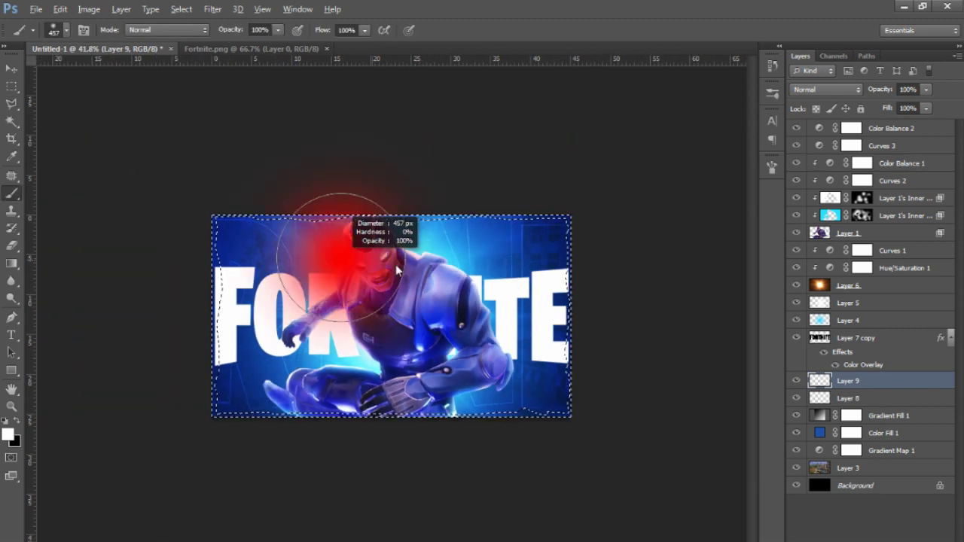
{"action": "left_click_drag", "start_coordinate": [138, 116], "coordinate": [52, 243]}
{"action": "scroll", "coordinate": [505, 232], "scroll_direction": "up", "scroll_amount": 4}
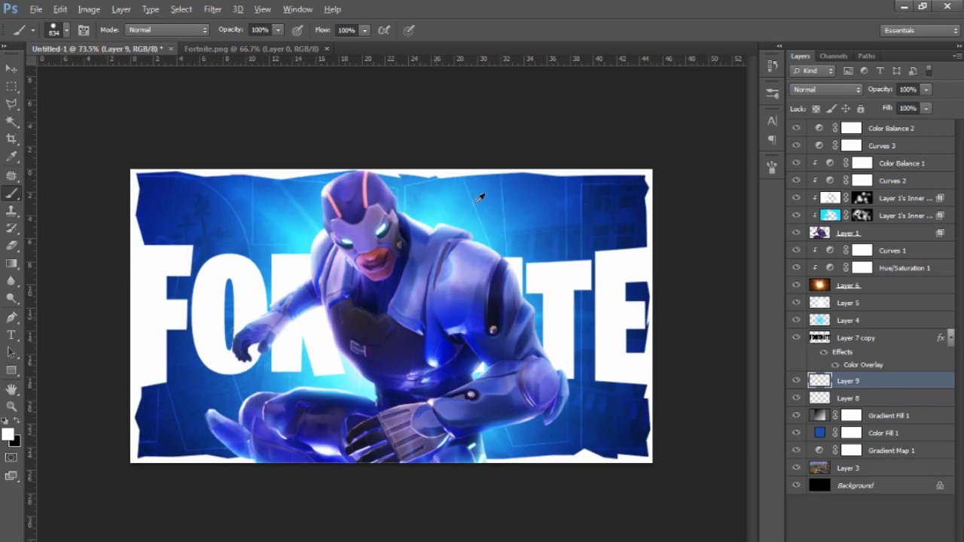
{"action": "scroll", "coordinate": [506, 231], "scroll_direction": "up", "scroll_amount": 1}
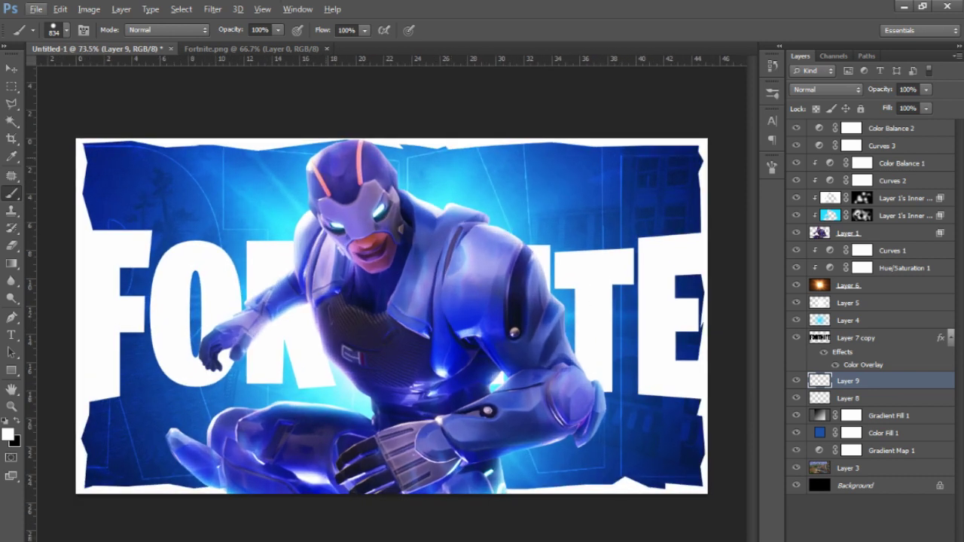
Scale down the white FORTNITE logo on Layer 7 copy so it fits inside the torn border
{"action": "key", "text": "v"}
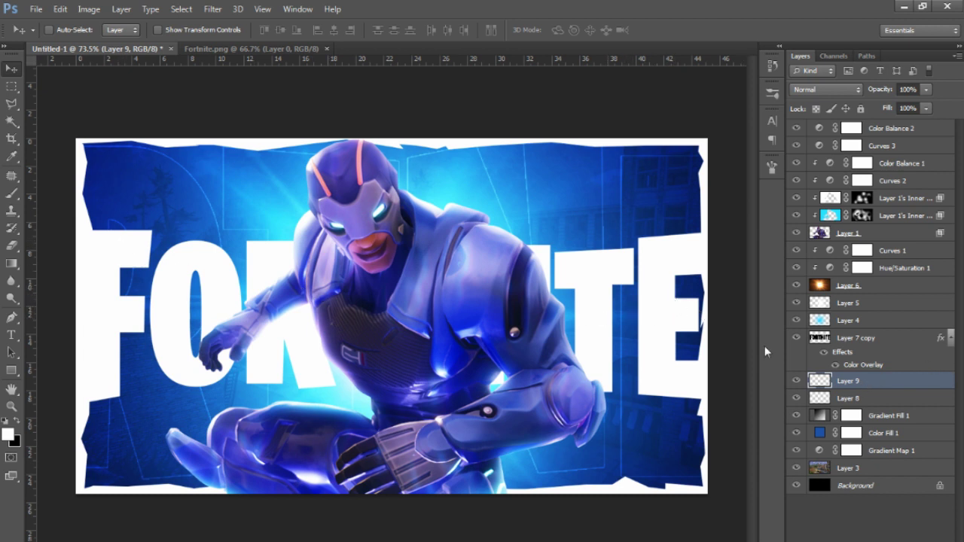
{"action": "left_click", "coordinate": [859, 340]}
{"action": "key", "text": "ctrl+r"}
{"action": "key", "text": "ctrl+t"}
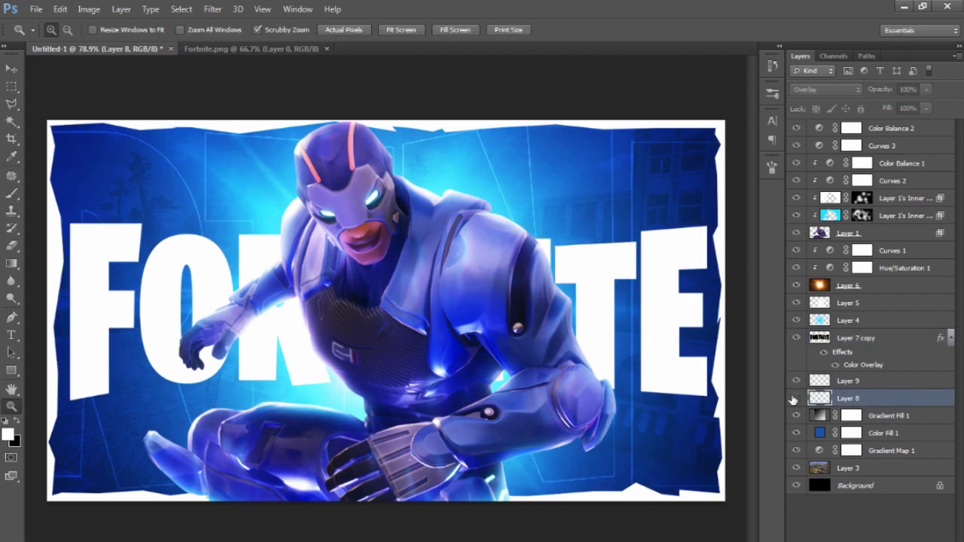
Compare the image with Layer 8's outlines and Layer 9's torn border hidden and shown, then review the whole composition
{"action": "left_click", "coordinate": [796, 398]}
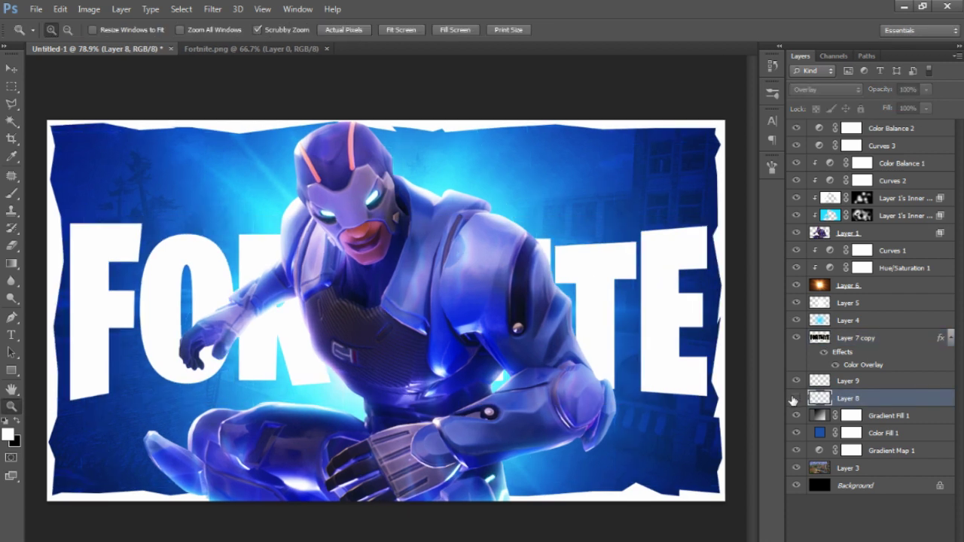
{"action": "left_click", "coordinate": [796, 398]}
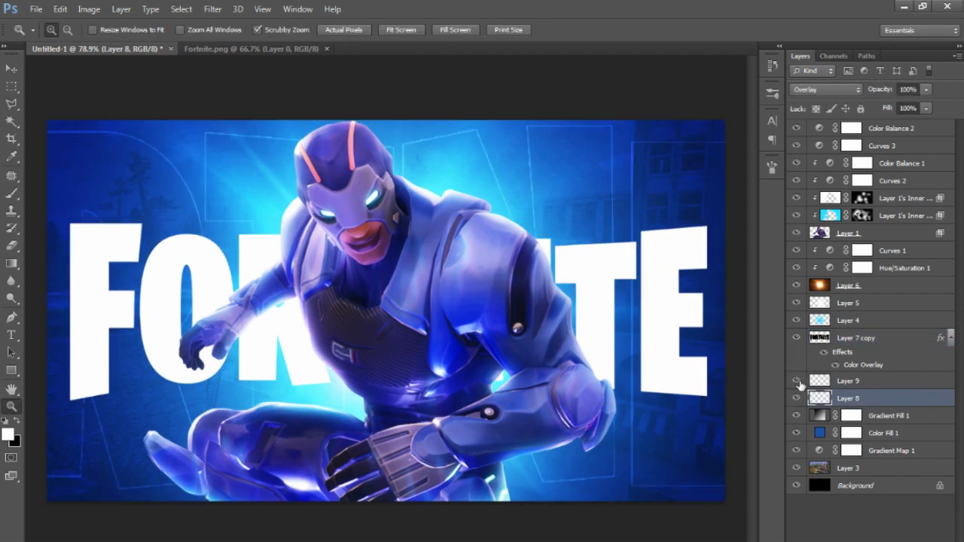
{"action": "left_click", "coordinate": [797, 381]}
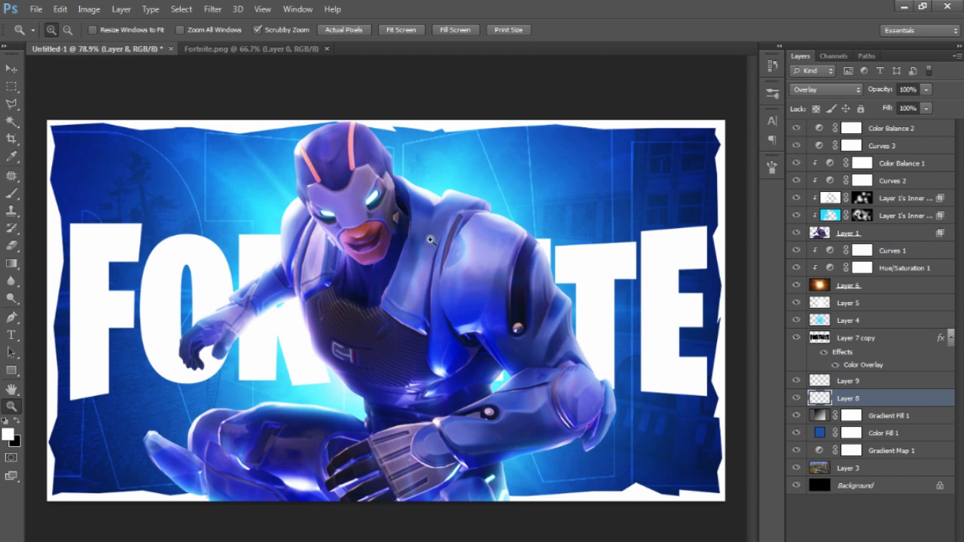
{"action": "left_click_drag", "start_coordinate": [461, 312], "coordinate": [414, 301]}
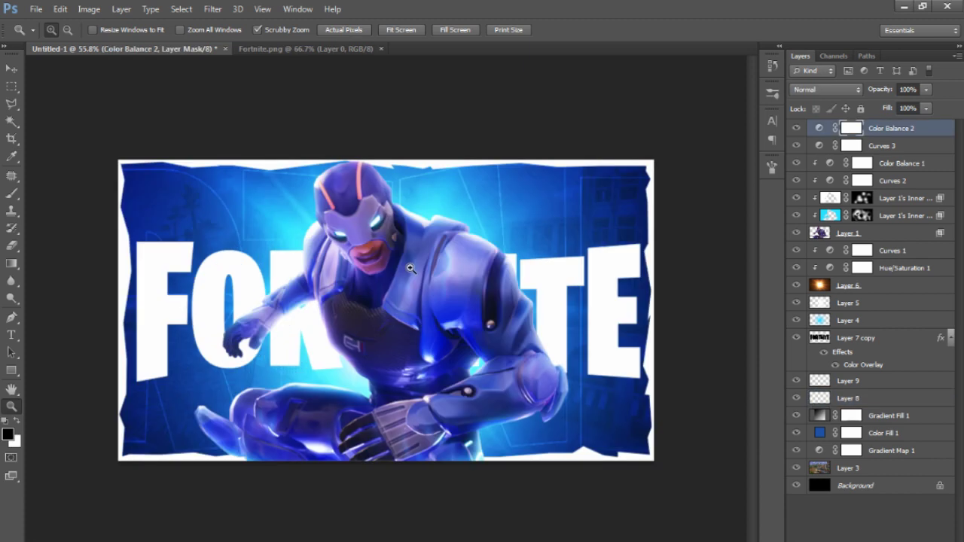
{"action": "left_click_drag", "start_coordinate": [527, 218], "coordinate": [575, 211]}
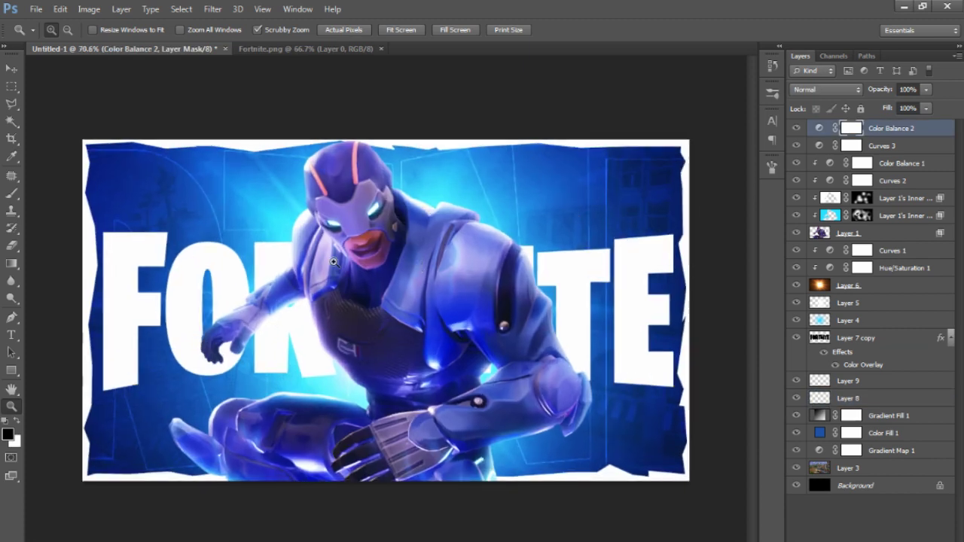